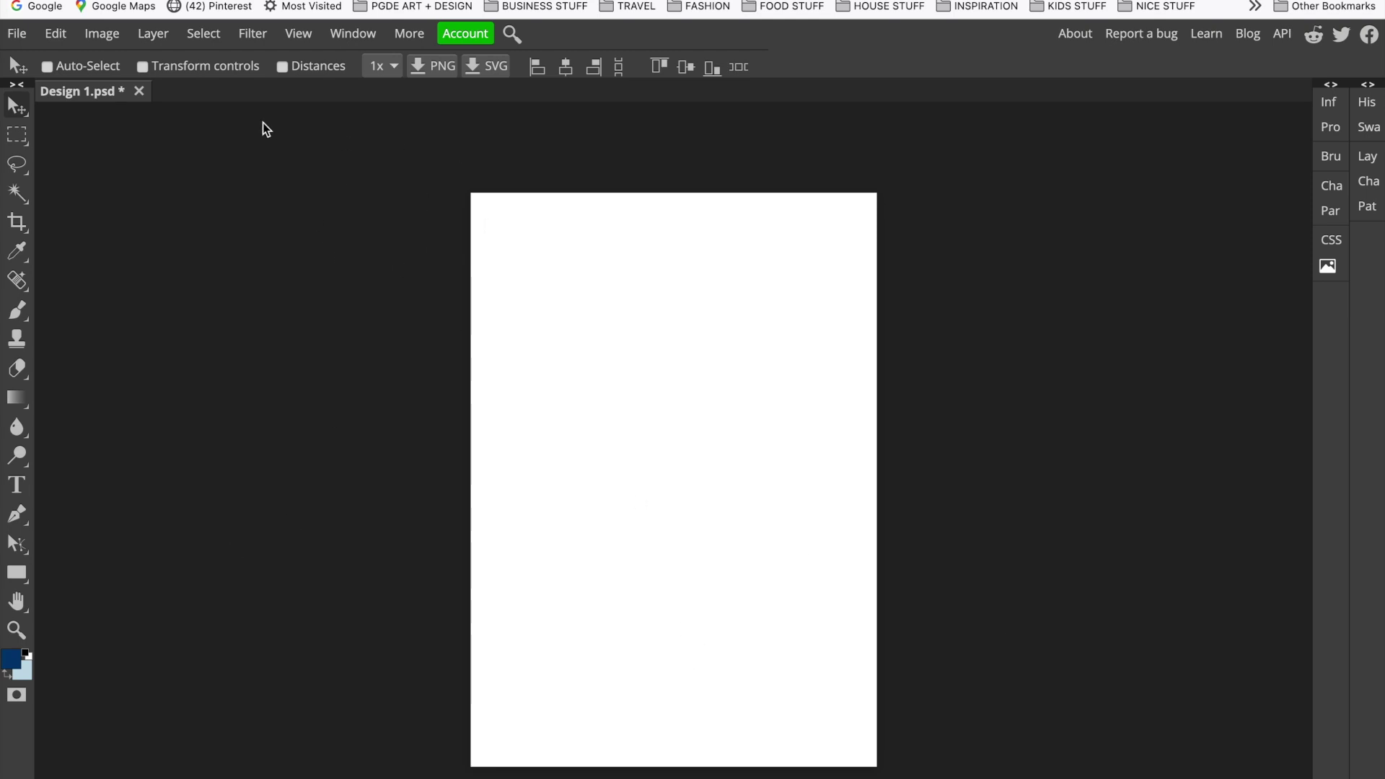
Start a new Color Fill layer and move the Color Picker clear of the canvas
click(163, 36)
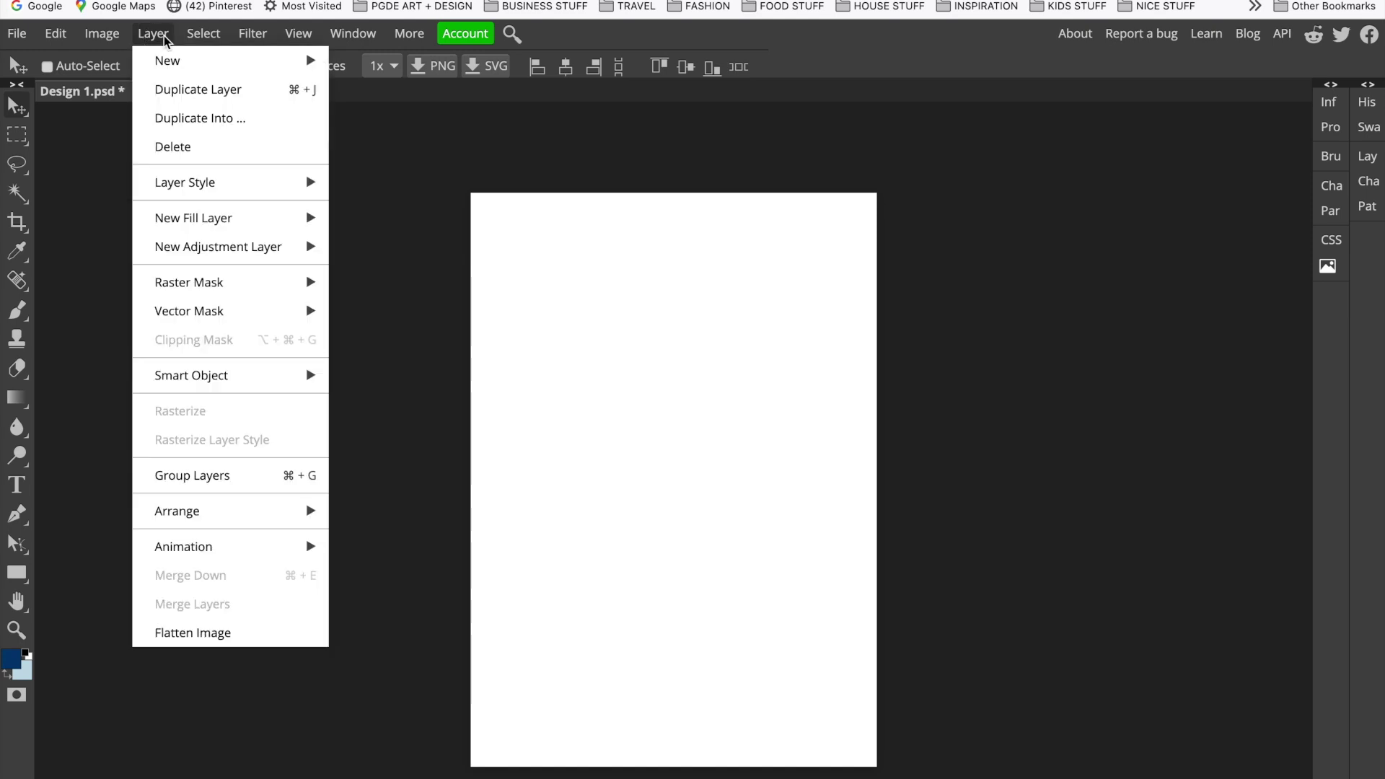
mouse_move(198, 225)
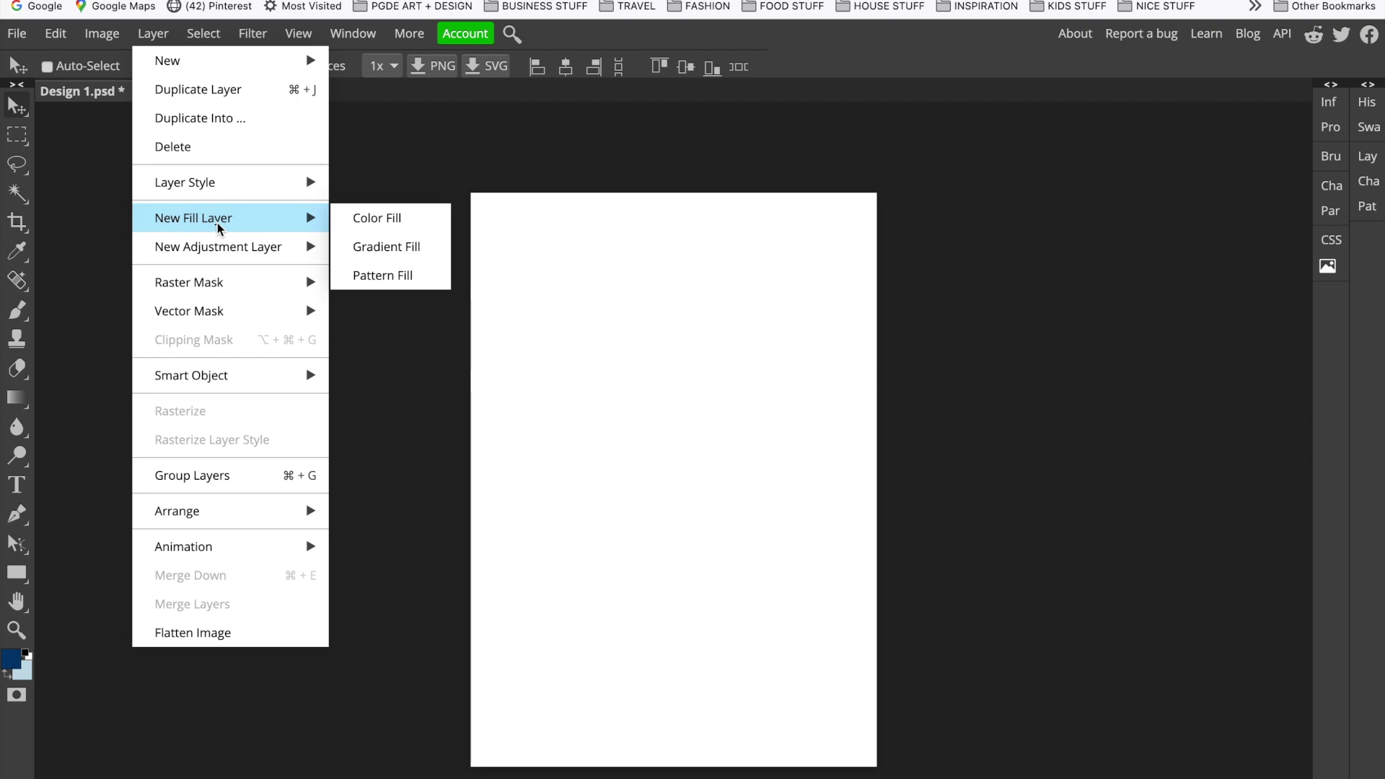
click(353, 224)
drag(353, 223, 263, 326)
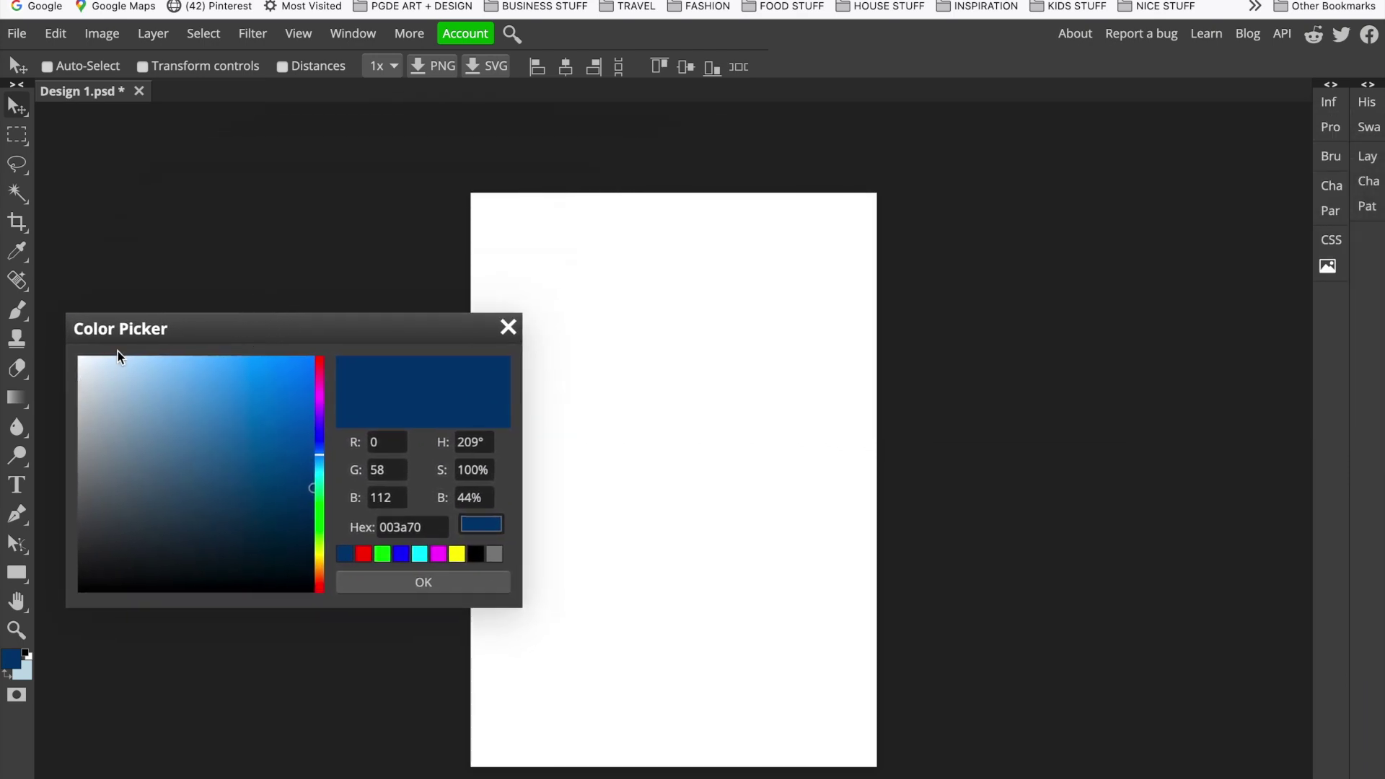
Try a bright yellow, hex f4e22f, as the fill layer's color
mouse_move(238, 399)
mouse_down()
mouse_move(210, 375)
mouse_move(143, 477)
mouse_move(263, 458)
mouse_move(262, 498)
mouse_move(286, 376)
mouse_up()
click(319, 457)
mouse_move(321, 461)
mouse_down()
mouse_move(318, 482)
mouse_move(330, 380)
mouse_move(322, 556)
mouse_up()
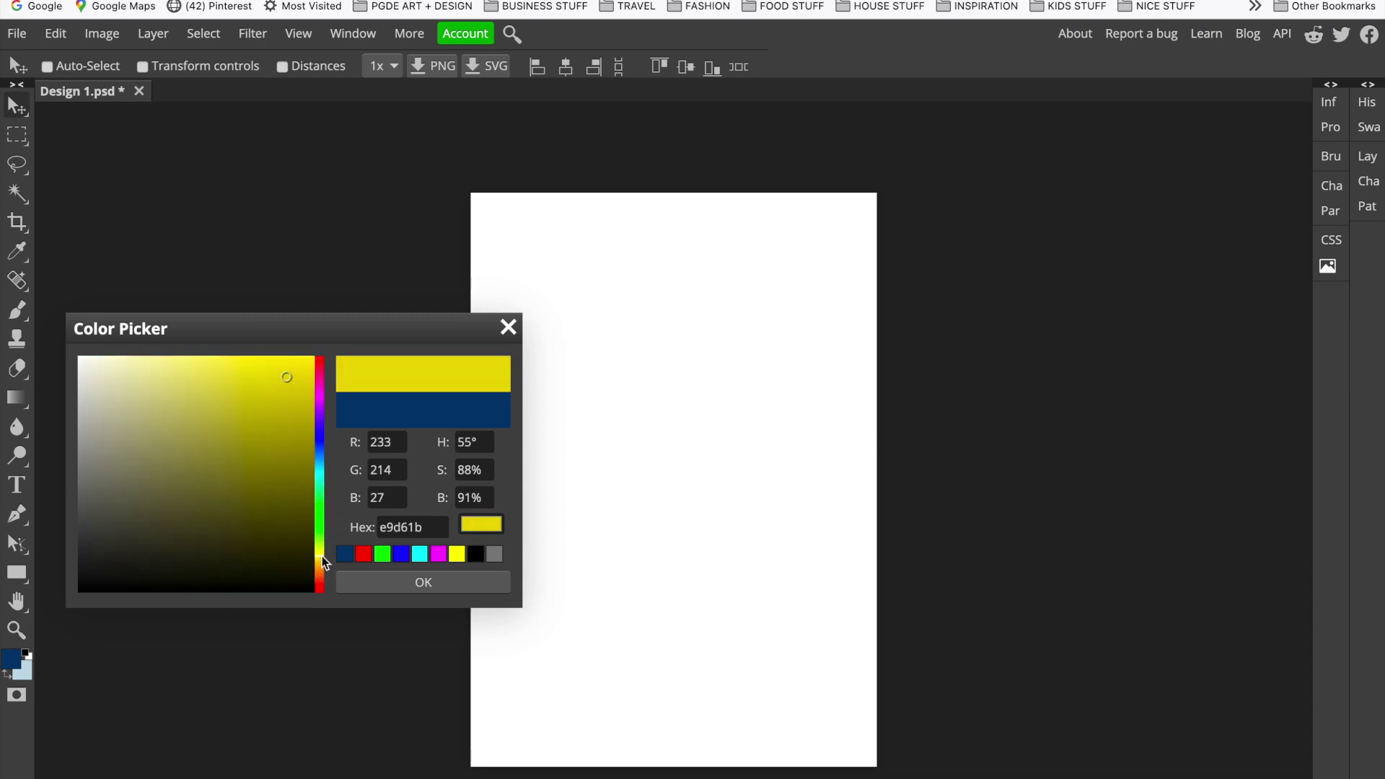
mouse_move(283, 401)
mouse_down()
mouse_move(250, 374)
mouse_move(188, 399)
mouse_move(165, 444)
mouse_move(241, 453)
mouse_move(277, 375)
mouse_move(294, 377)
mouse_up()
mouse_move(293, 376)
mouse_down()
mouse_move(281, 405)
mouse_move(241, 375)
mouse_move(269, 367)
mouse_up()
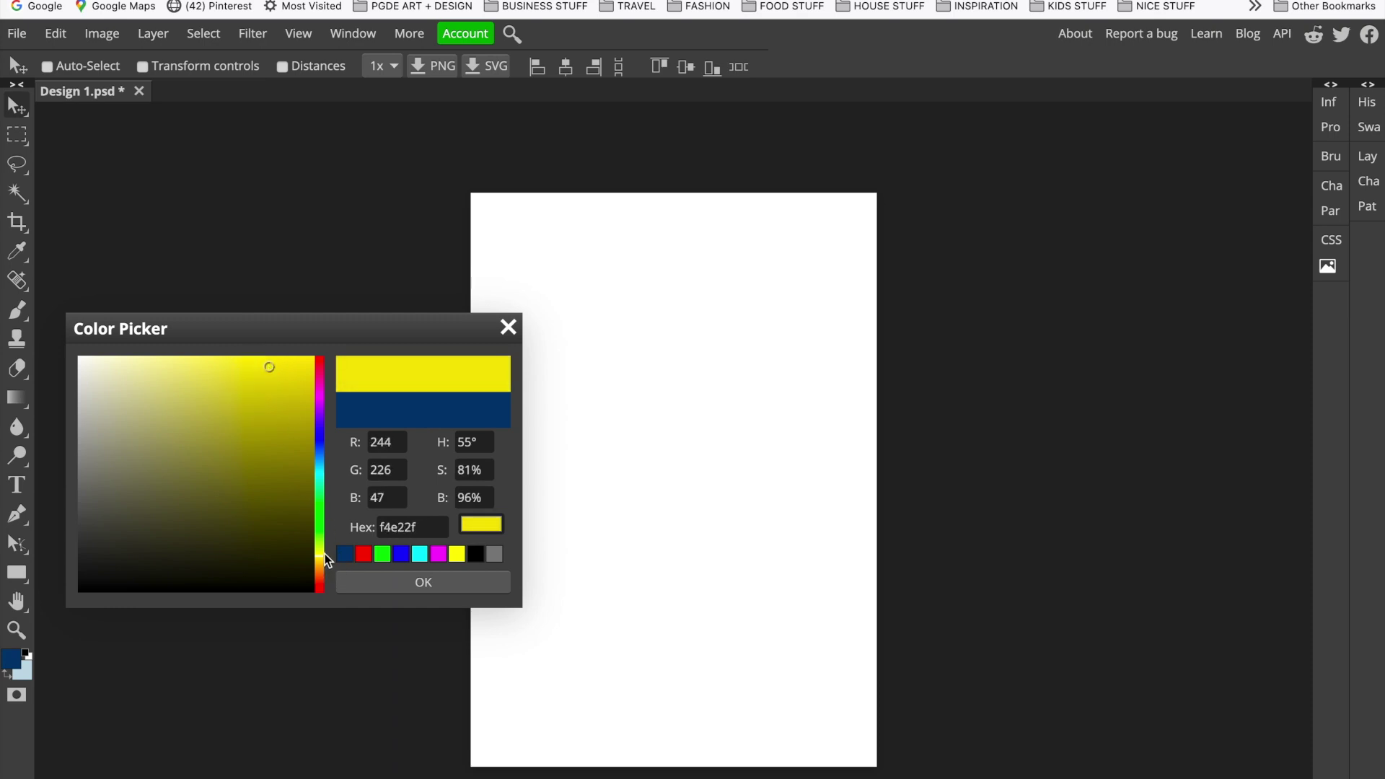
Set the fill layer's color to a soft light blue, hex 87accd, and apply it
drag(320, 542, 323, 453)
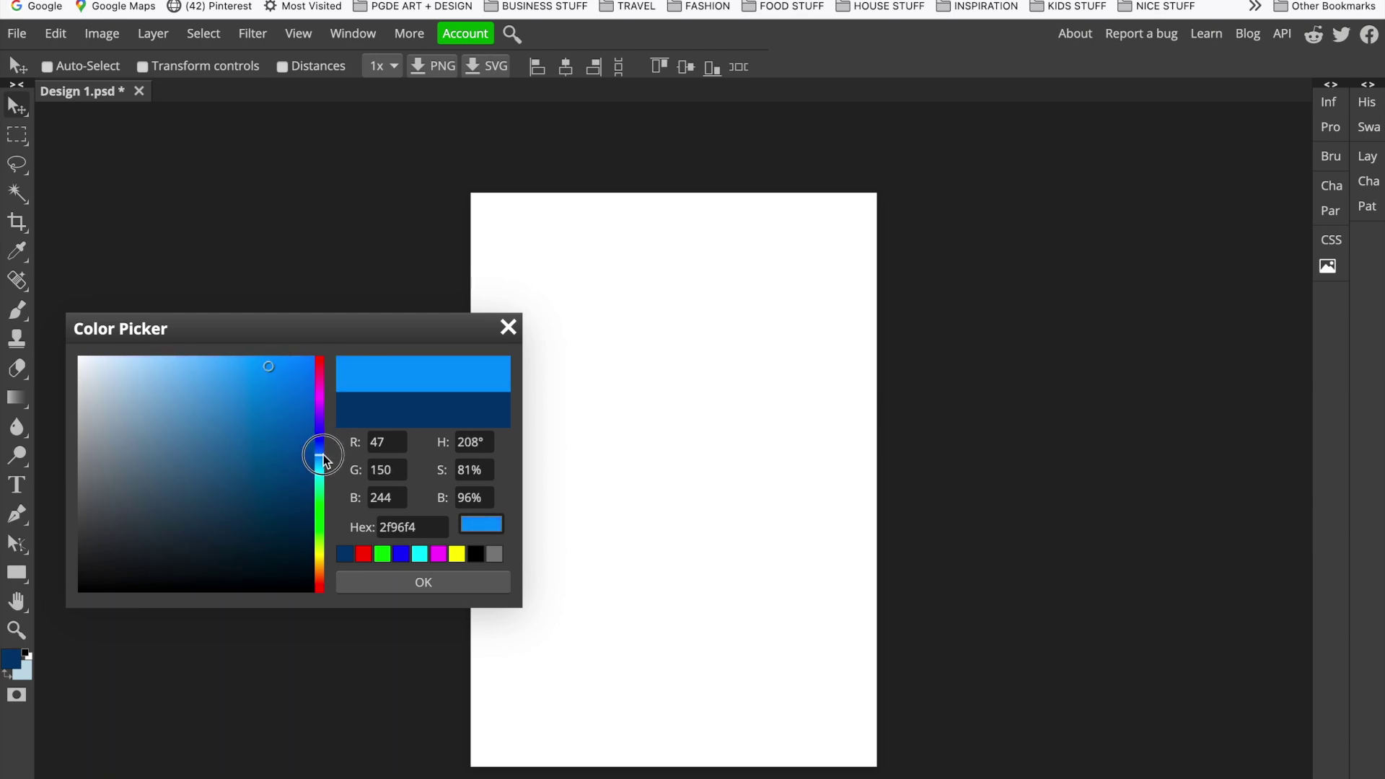
mouse_move(257, 368)
mouse_down()
mouse_move(182, 368)
mouse_move(158, 401)
mouse_up()
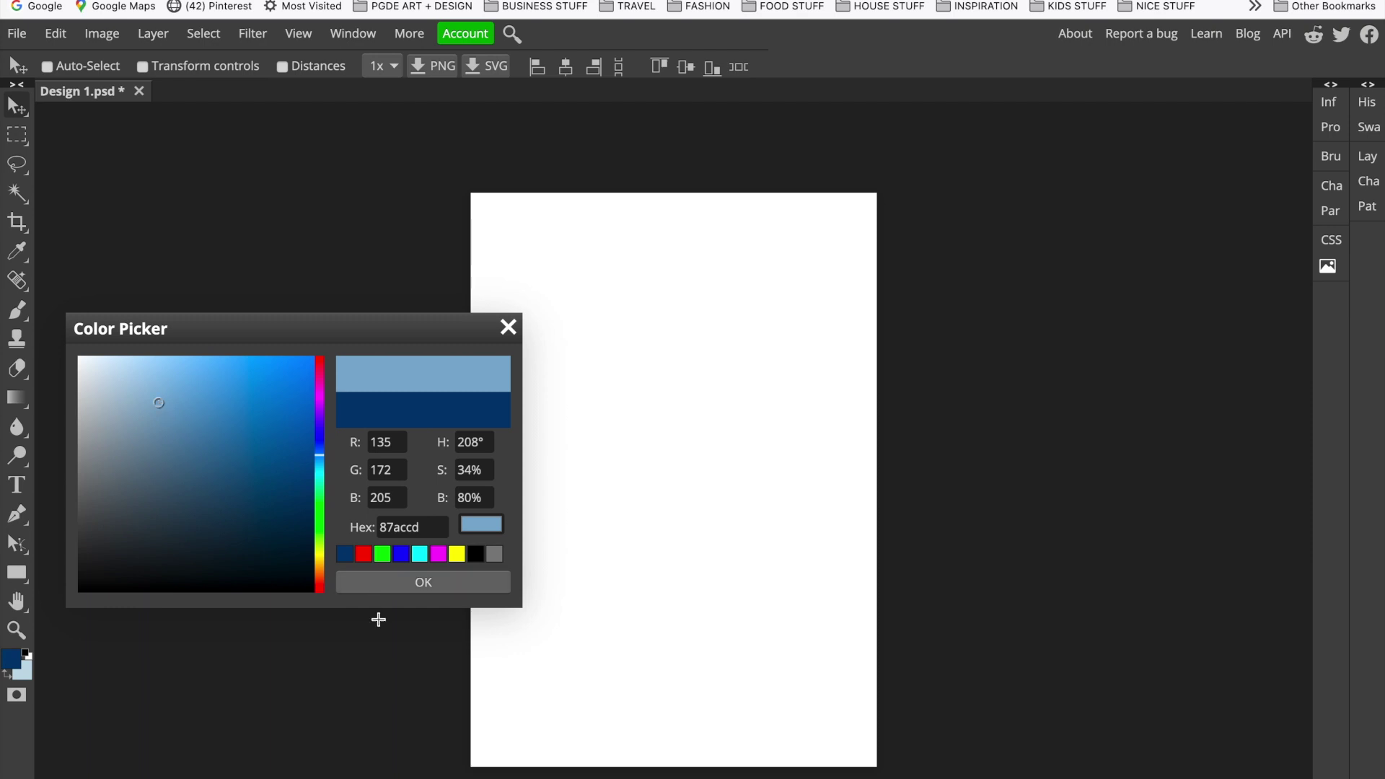
click(426, 586)
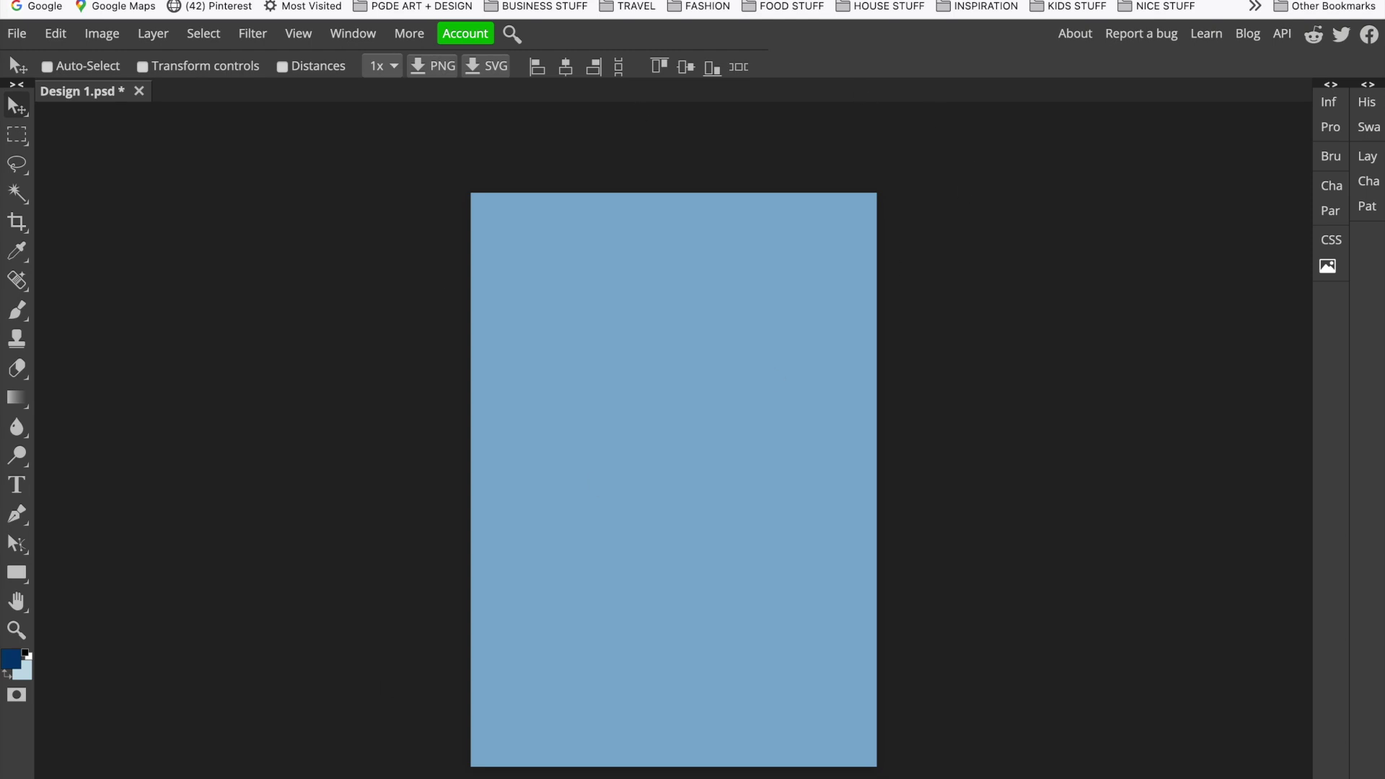
Inspect the layer stack by hiding the Color Fill 1 layer and showing it again
click(1367, 157)
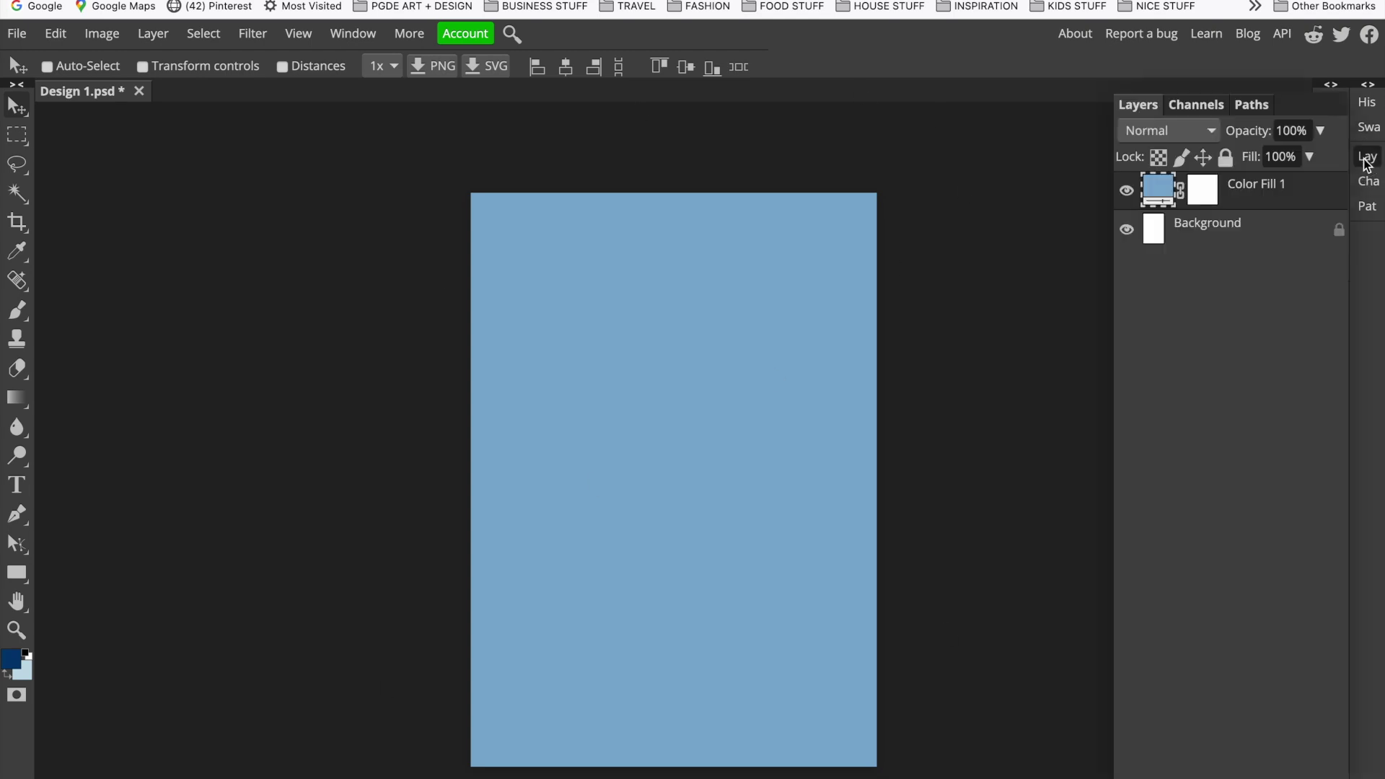
click(147, 34)
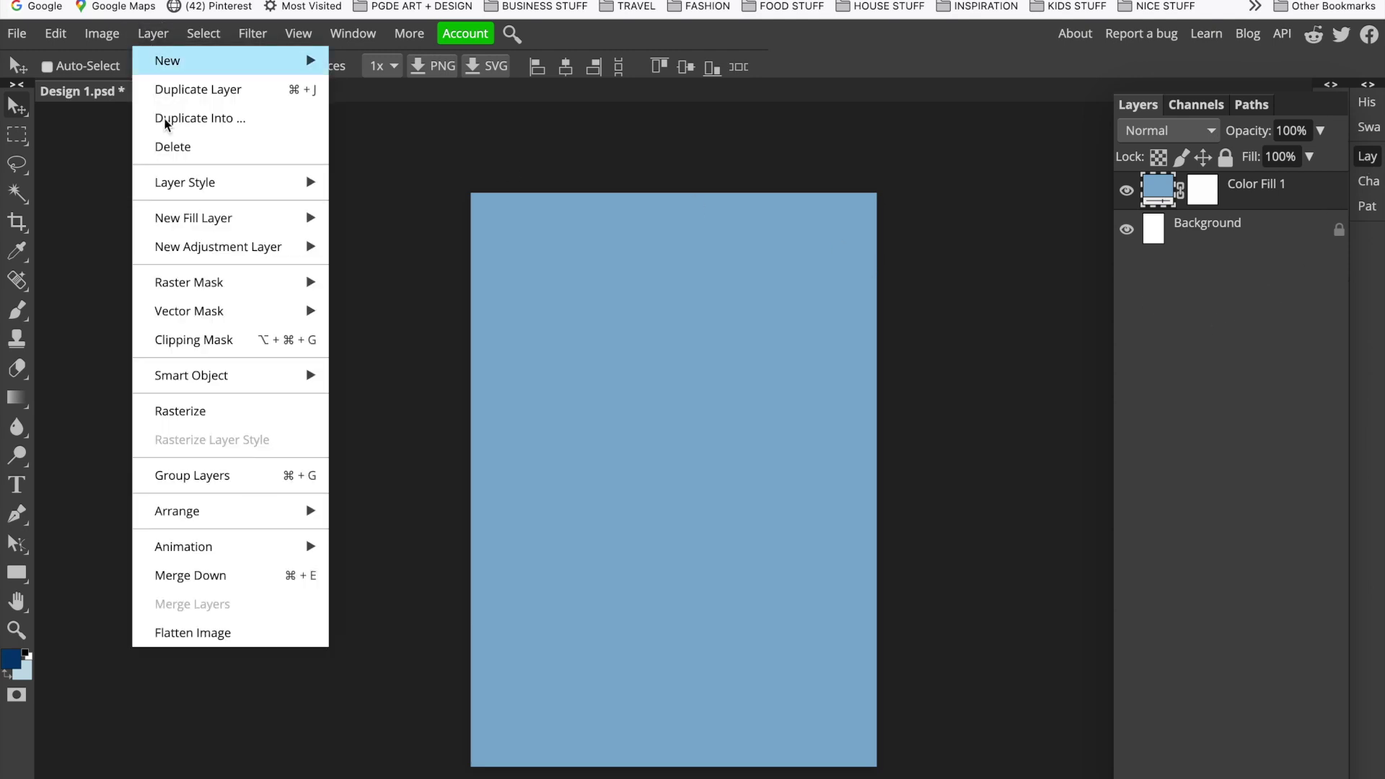
mouse_move(190, 211)
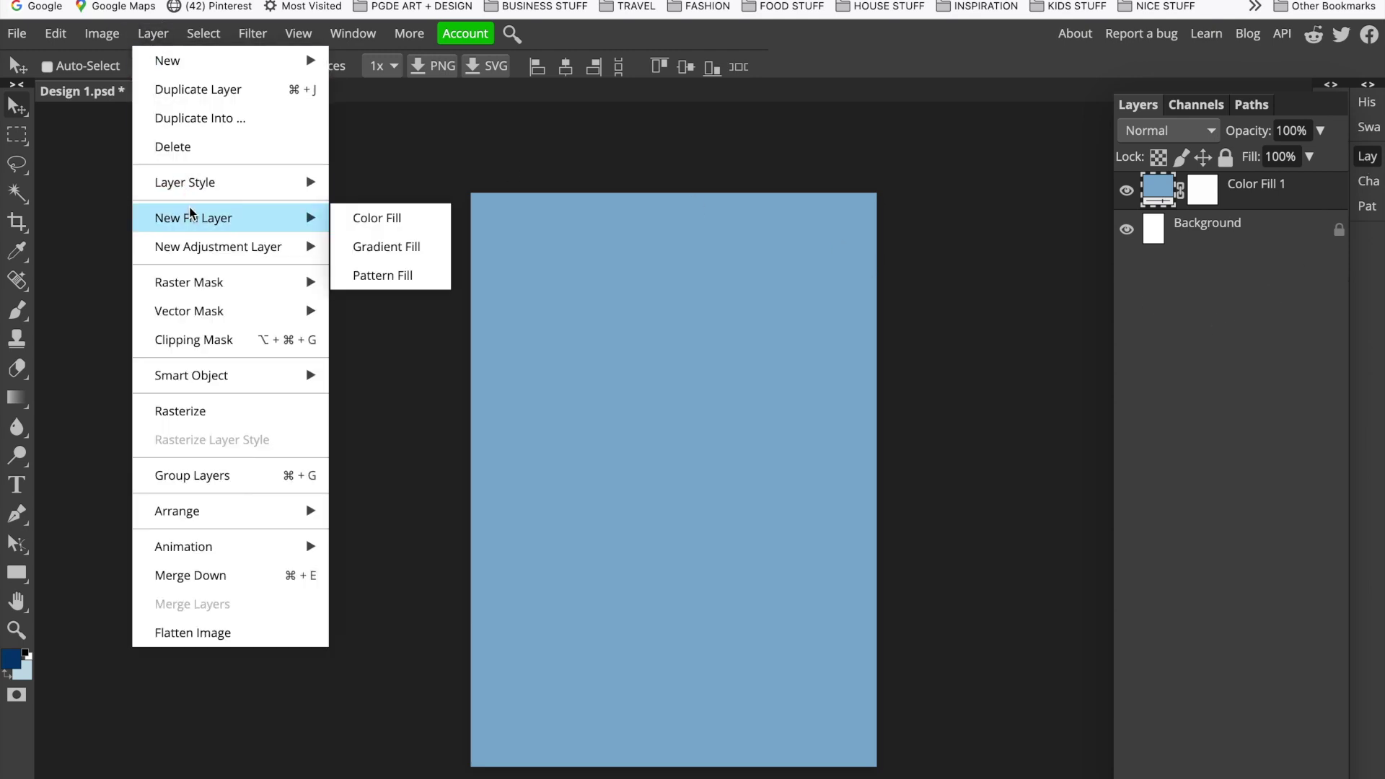
click(1012, 146)
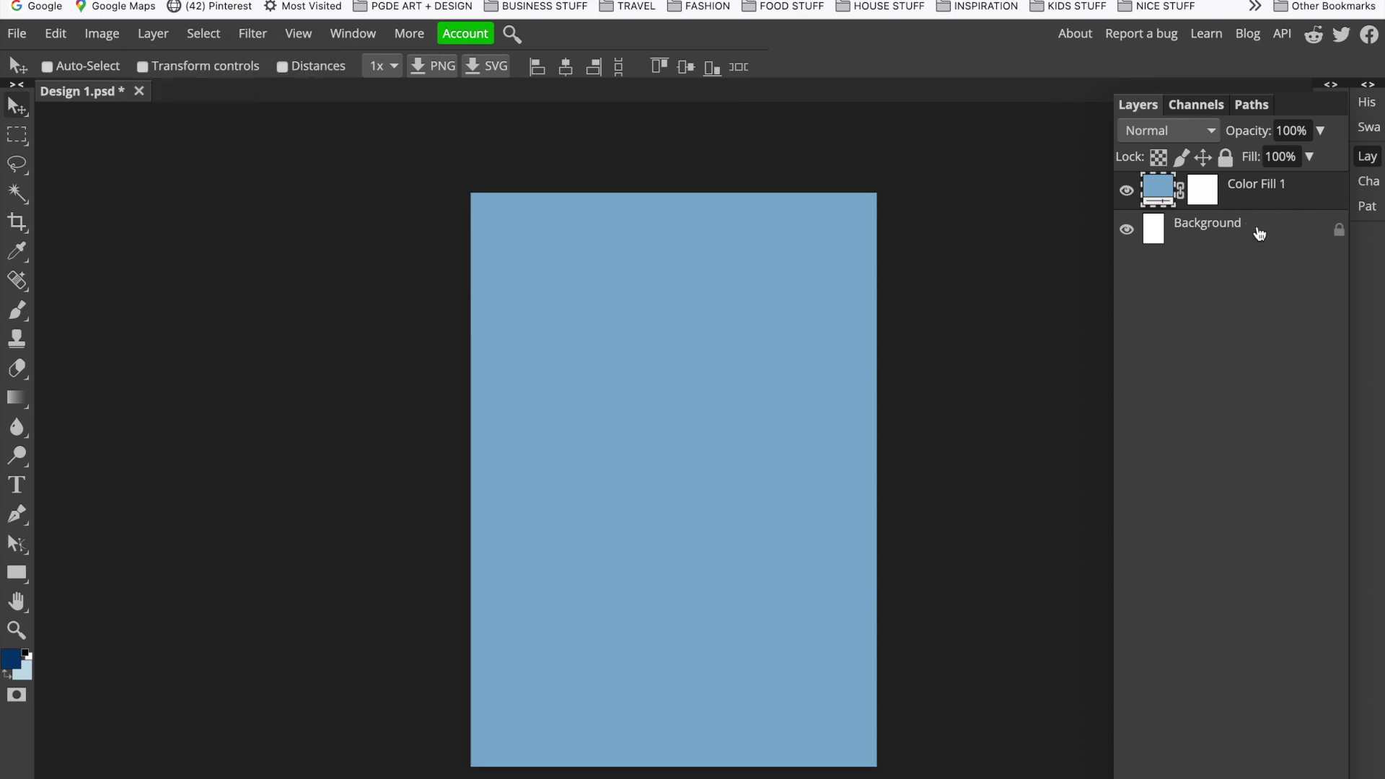
click(1126, 192)
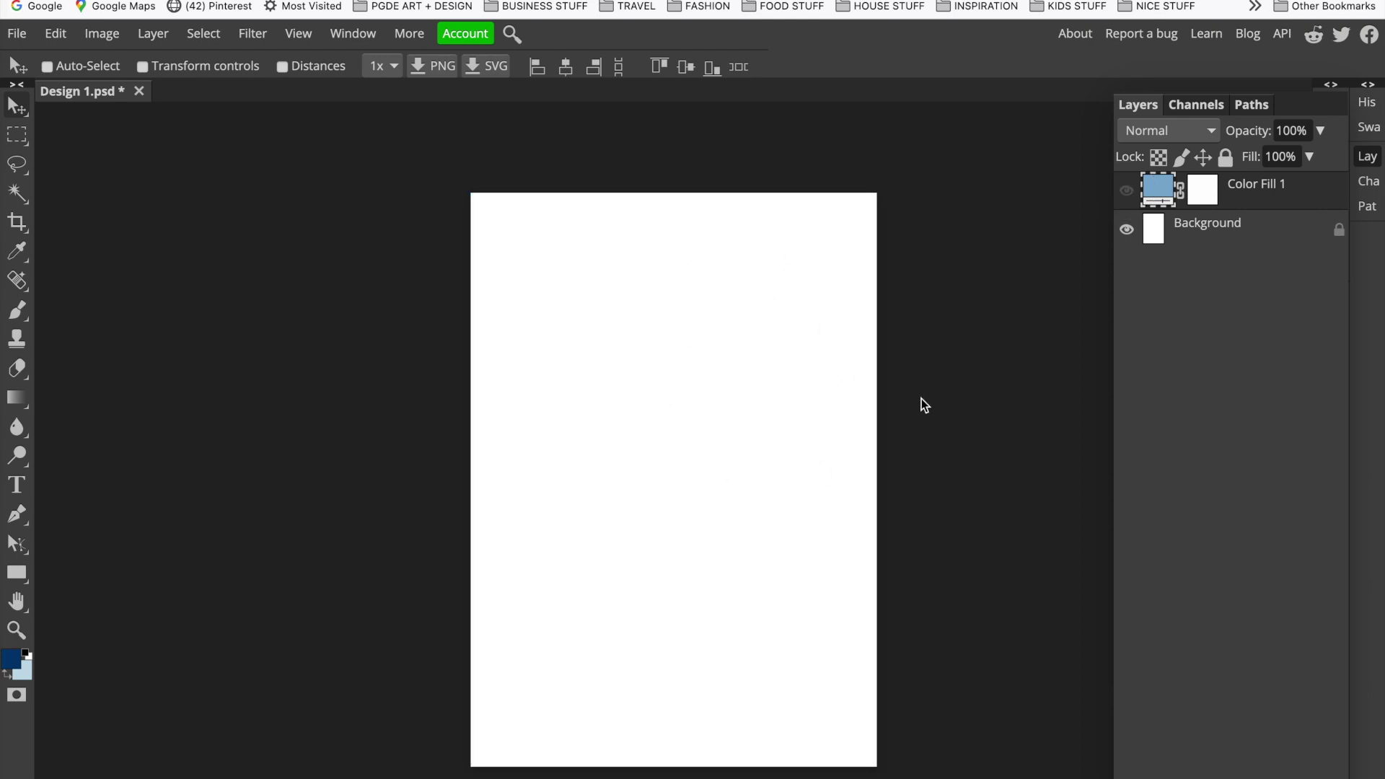
click(1129, 194)
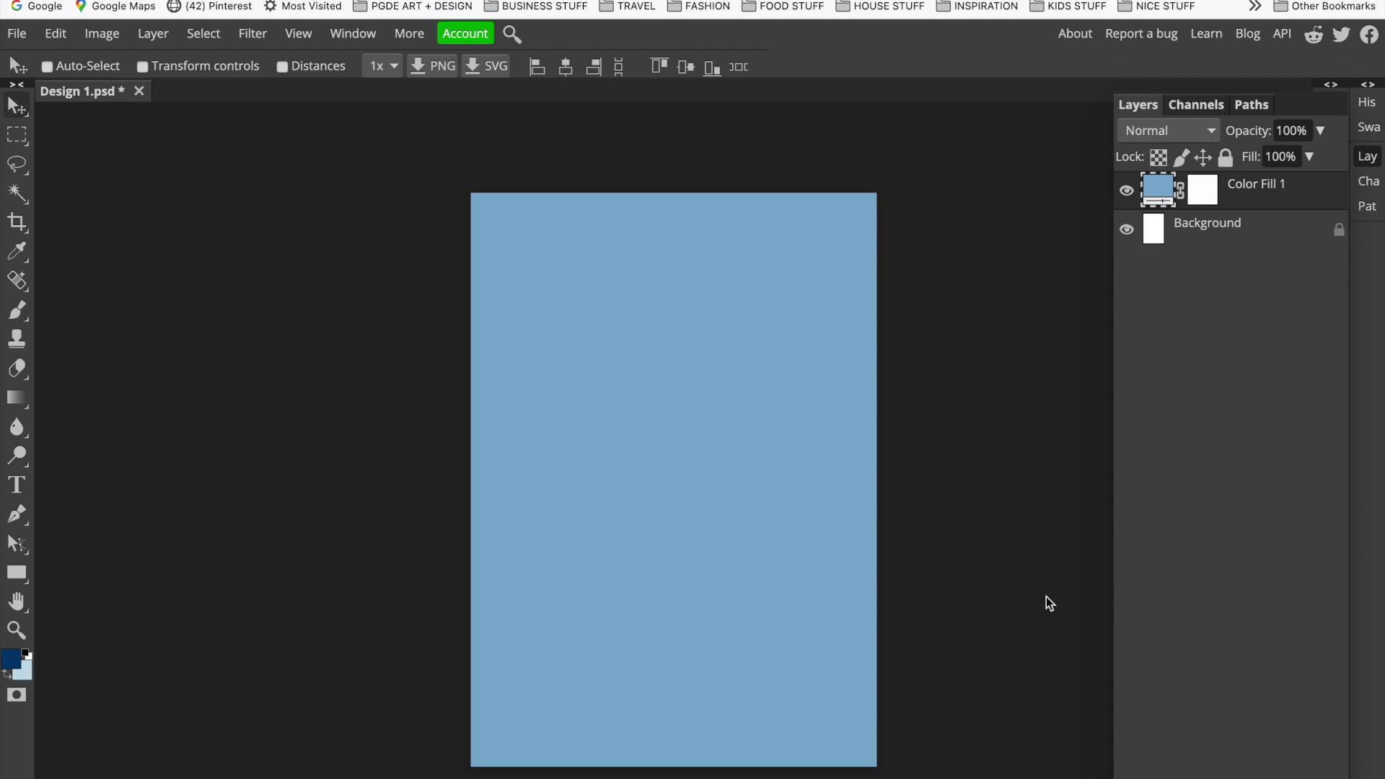
click(1373, 159)
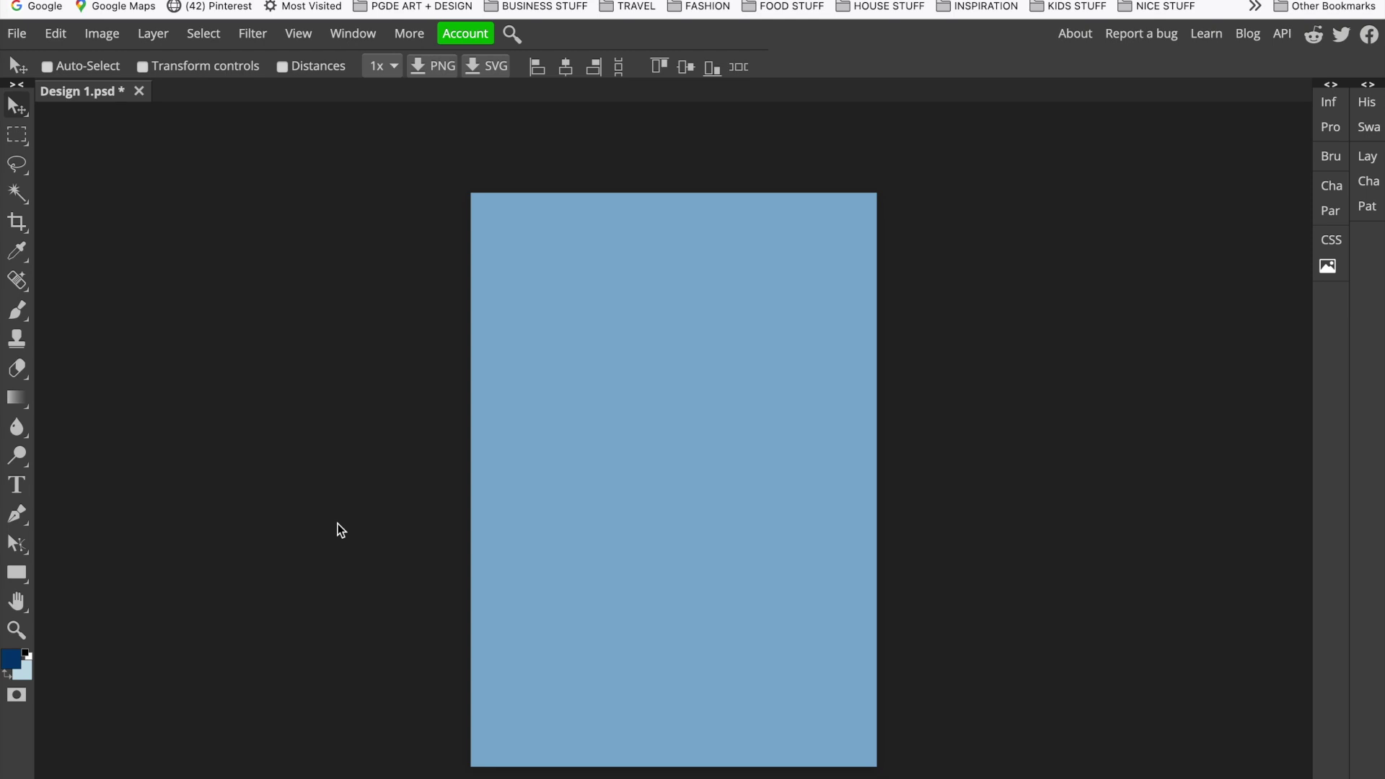
Add a Gradient Fill layer above the blue fill and set its angle to -88°
click(161, 34)
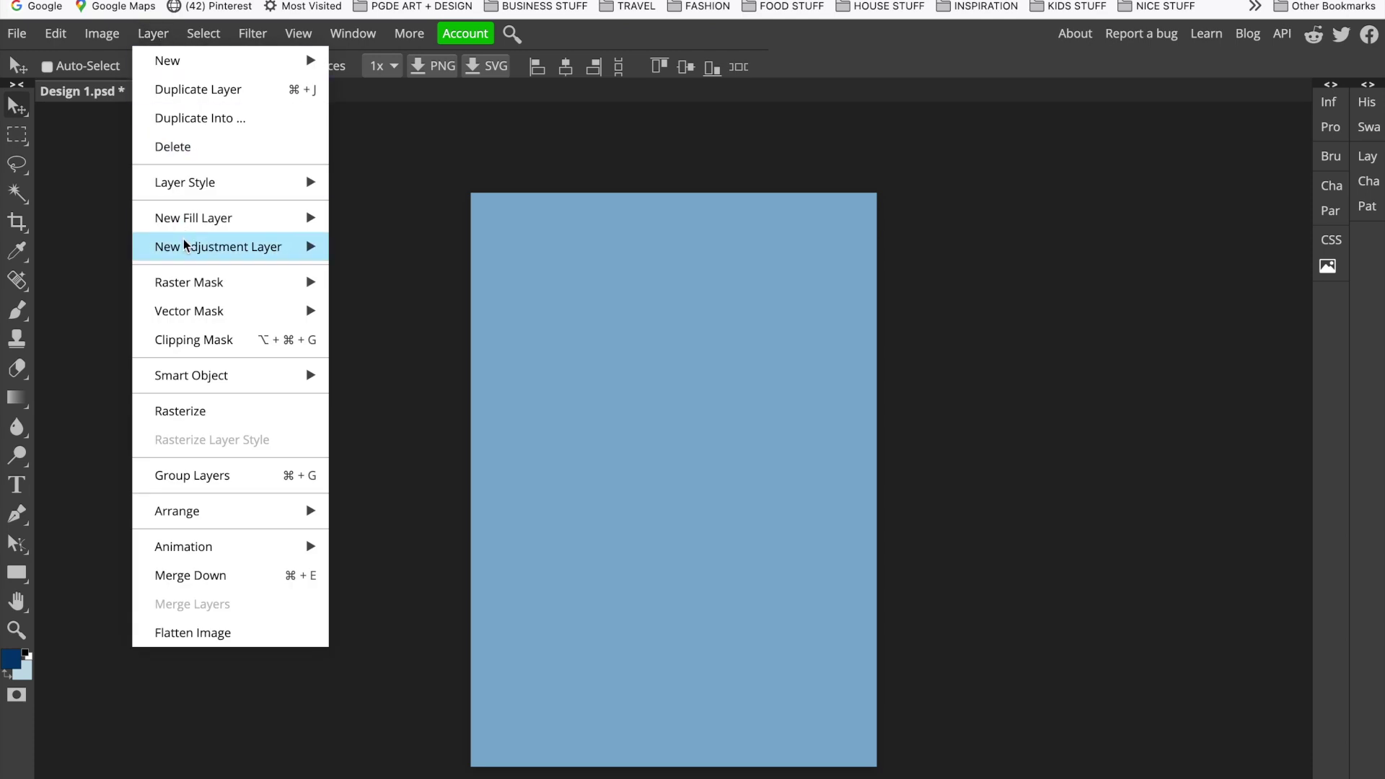
mouse_move(189, 216)
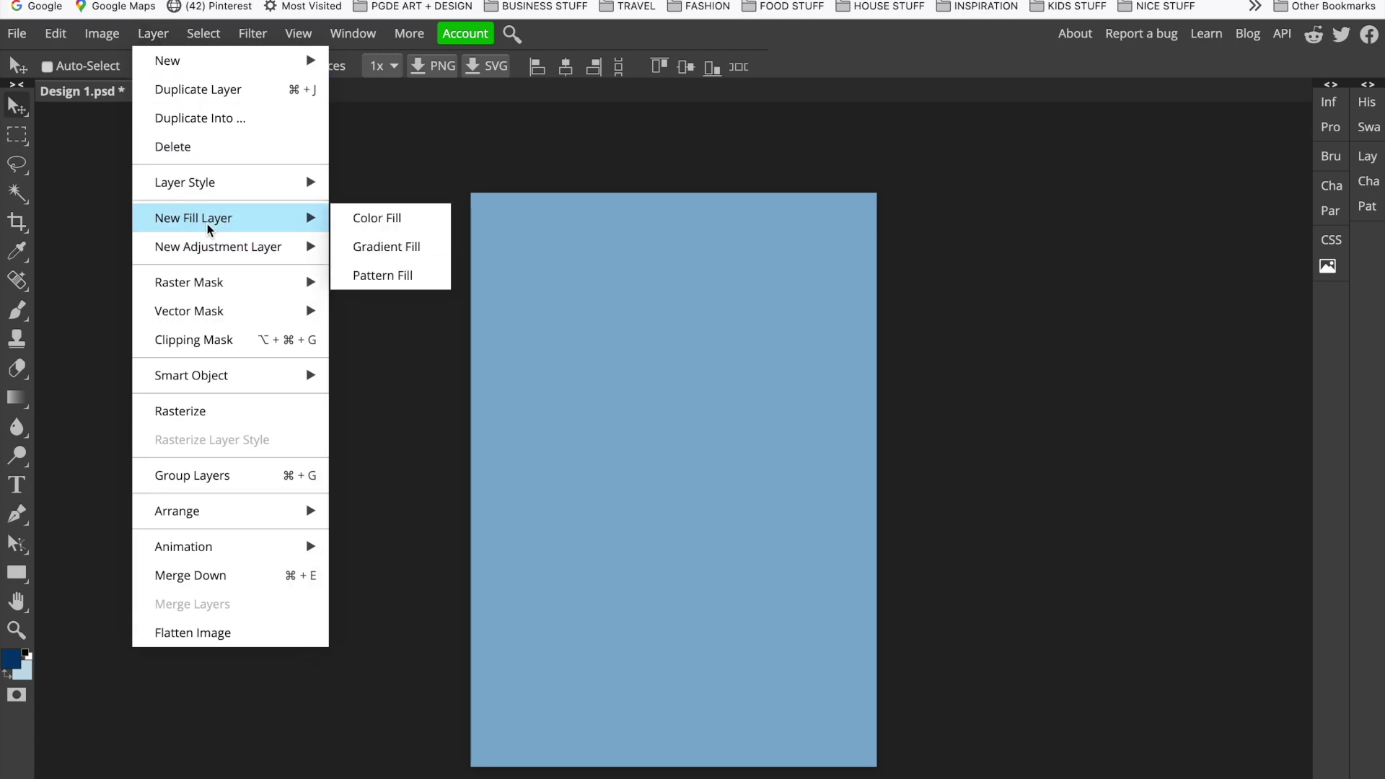
click(387, 249)
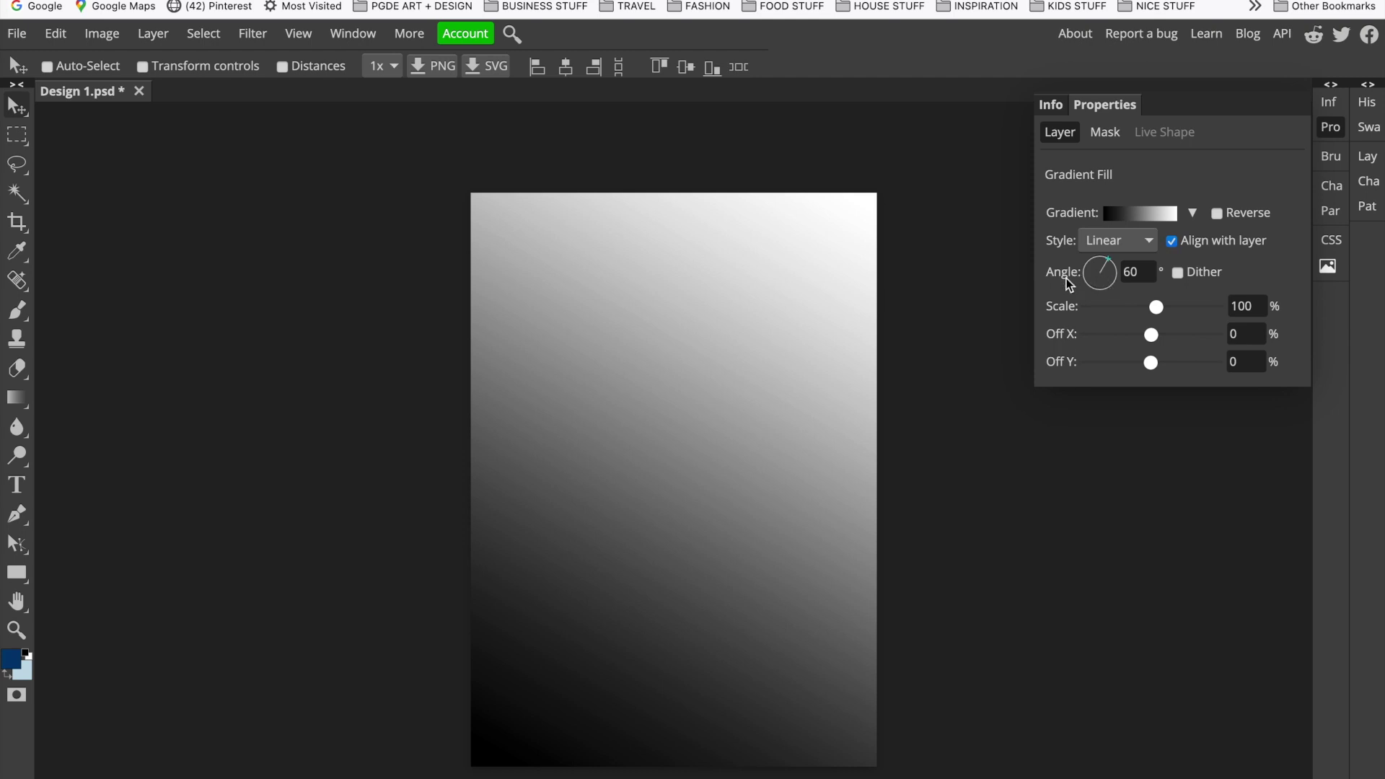
click(1108, 258)
drag(1108, 258, 1100, 290)
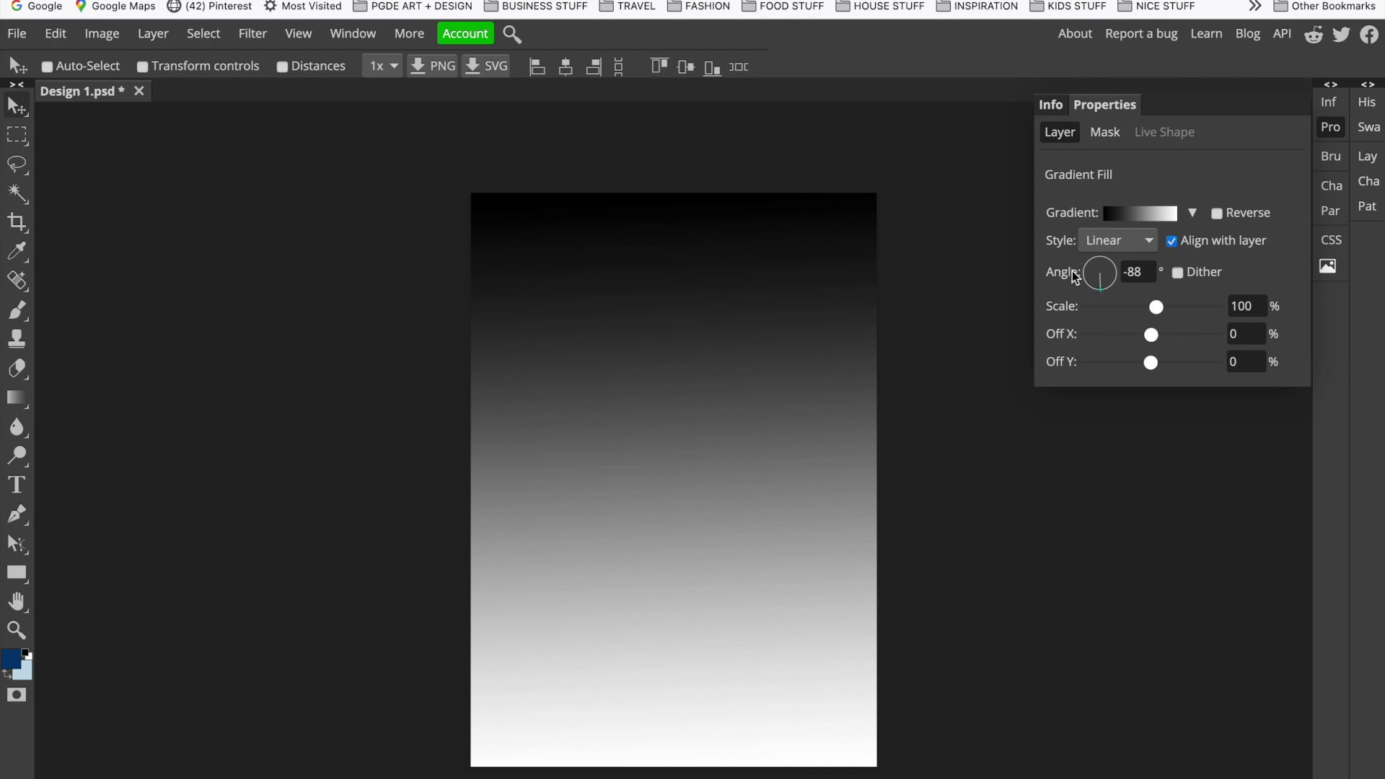
Try the Radial style on the gradient fill, switching Reverse on and off again
click(1150, 241)
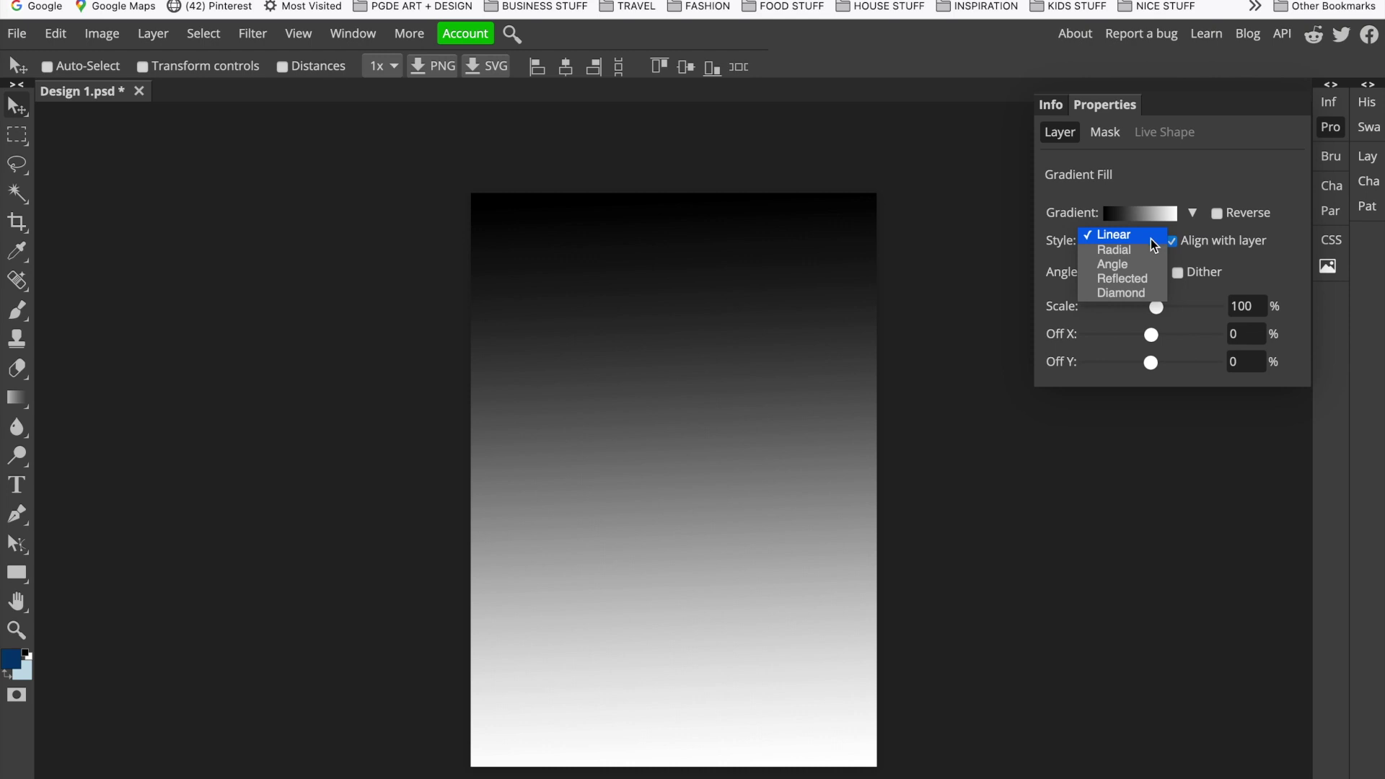
click(1150, 251)
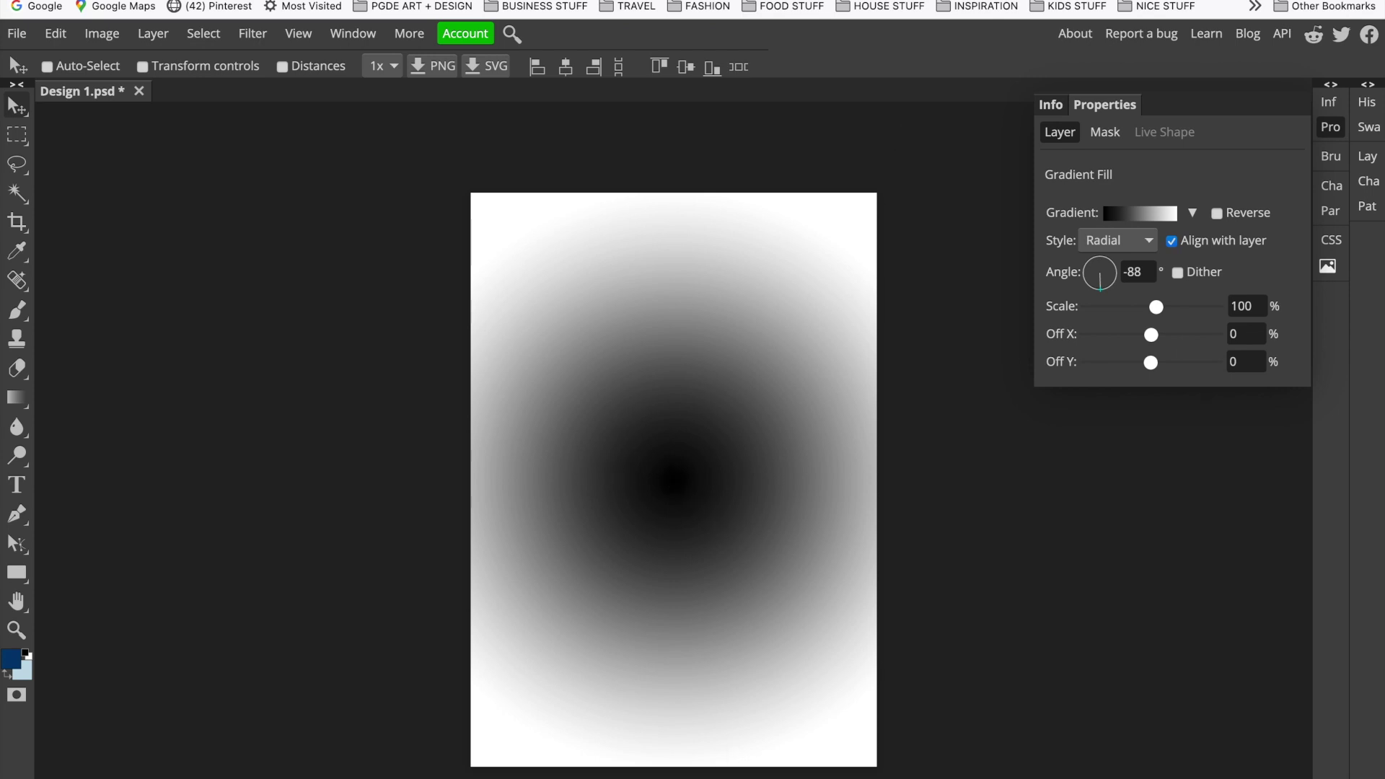
click(1217, 214)
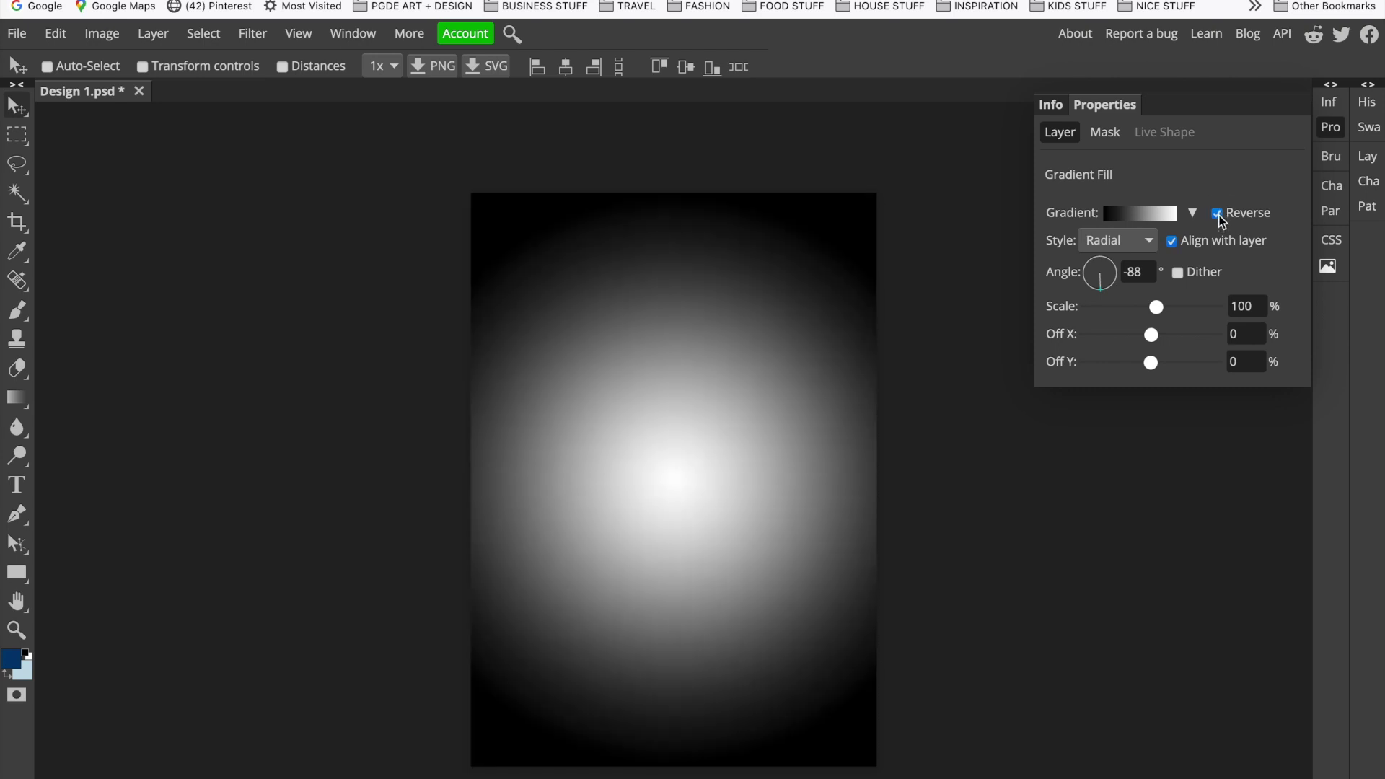
click(1218, 214)
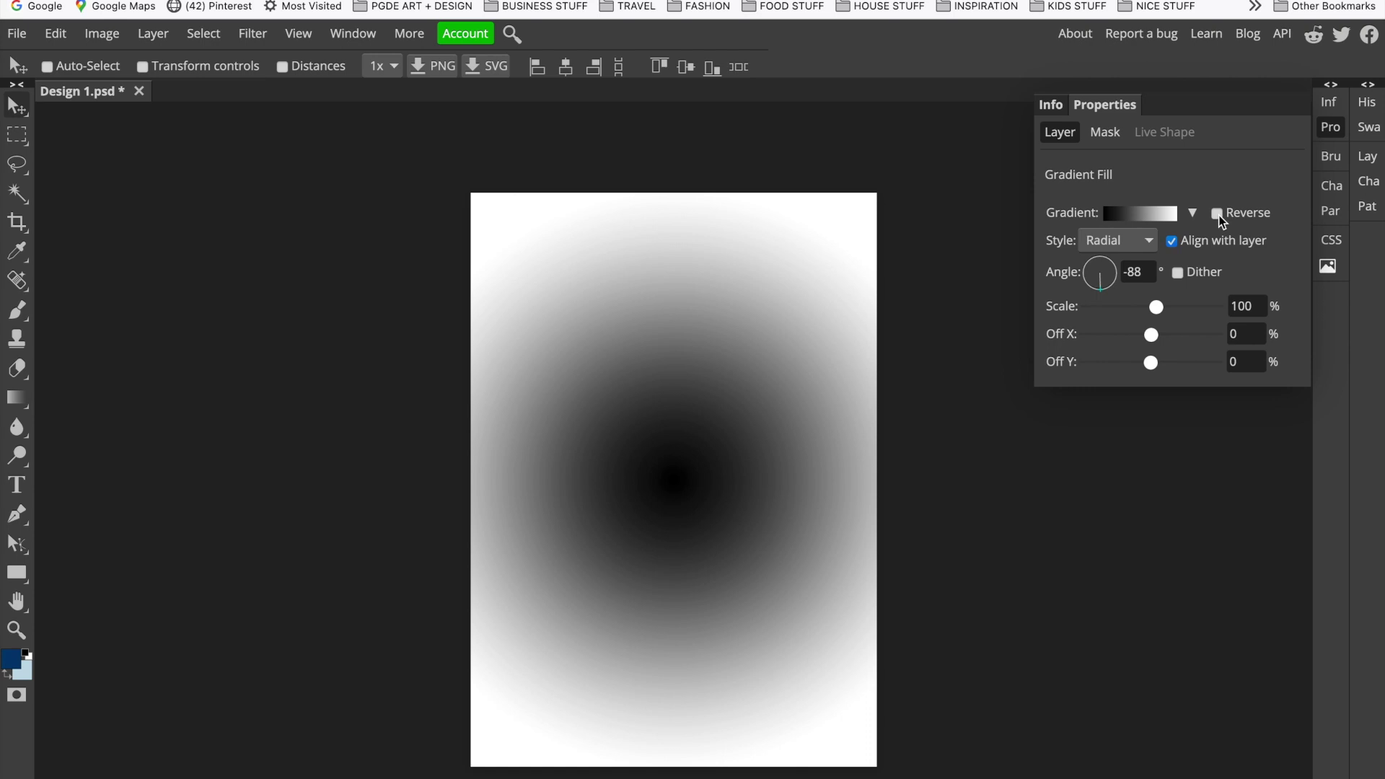
Try the Angle style on the gradient fill
click(1144, 244)
key(Escape)
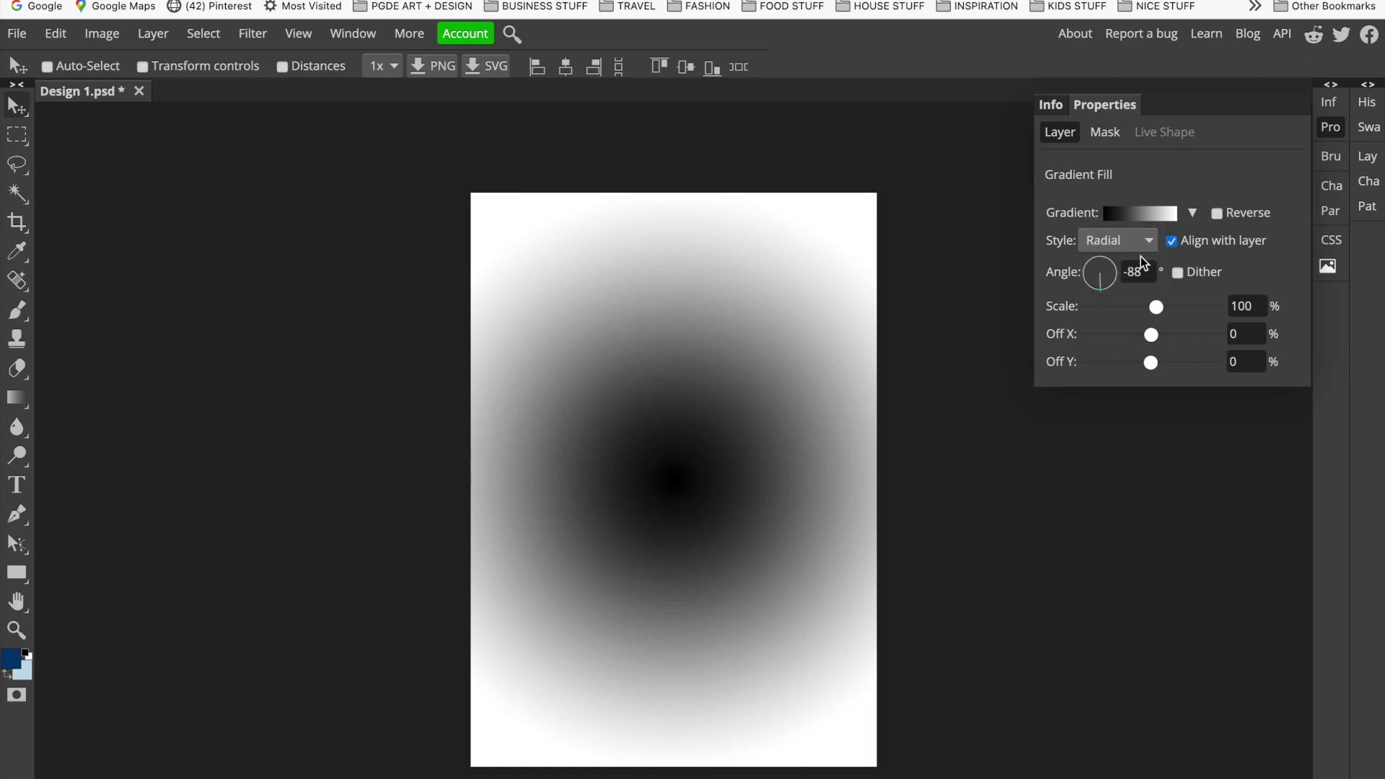
key(Down)
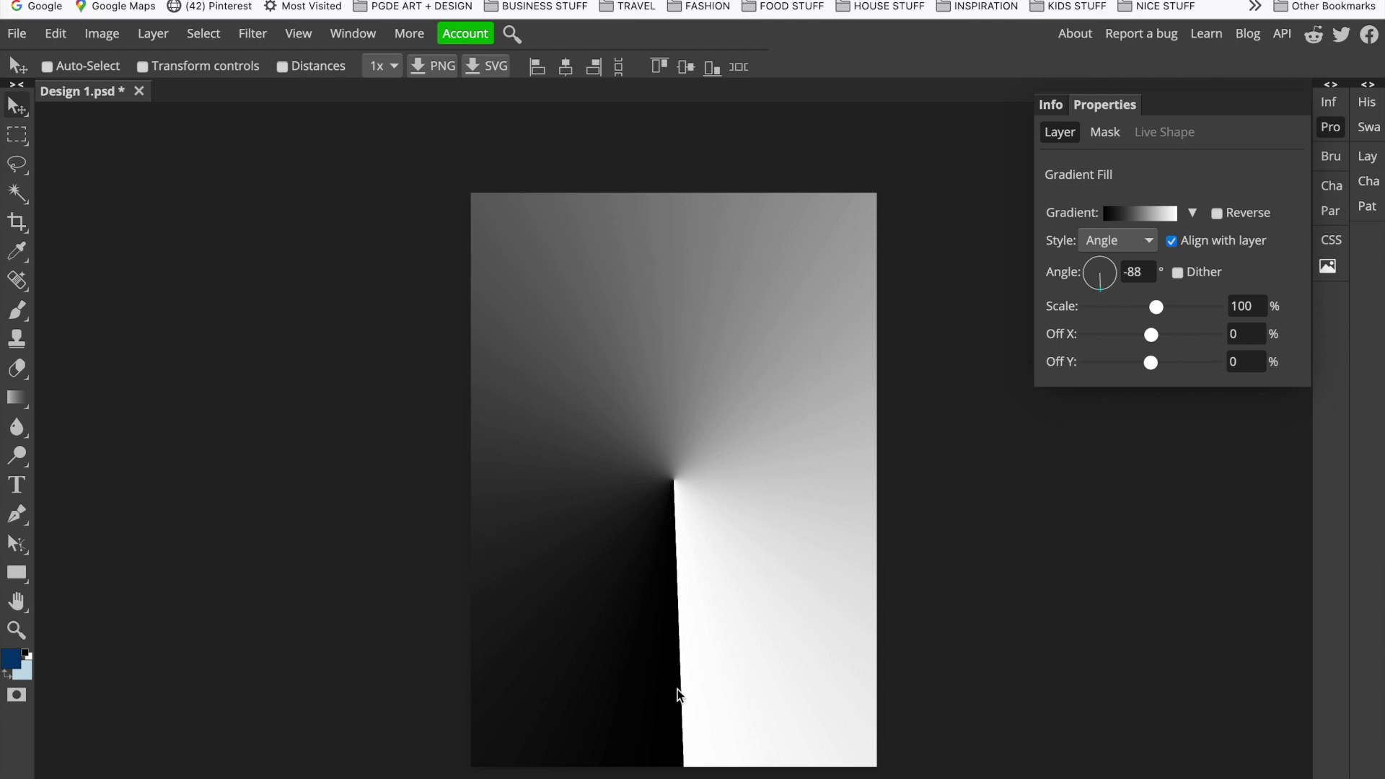
Try the Reflected style on the gradient fill with Reverse enabled
click(1114, 240)
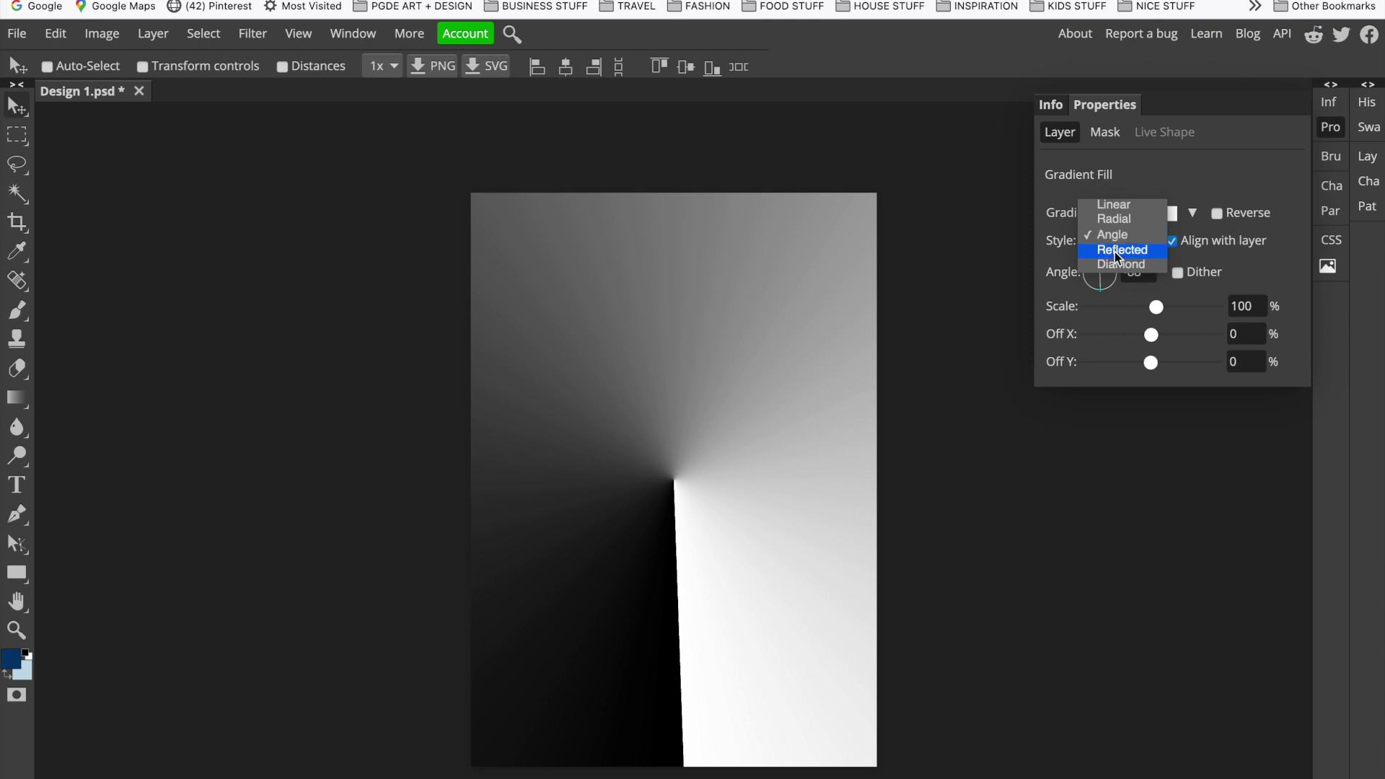
click(1114, 251)
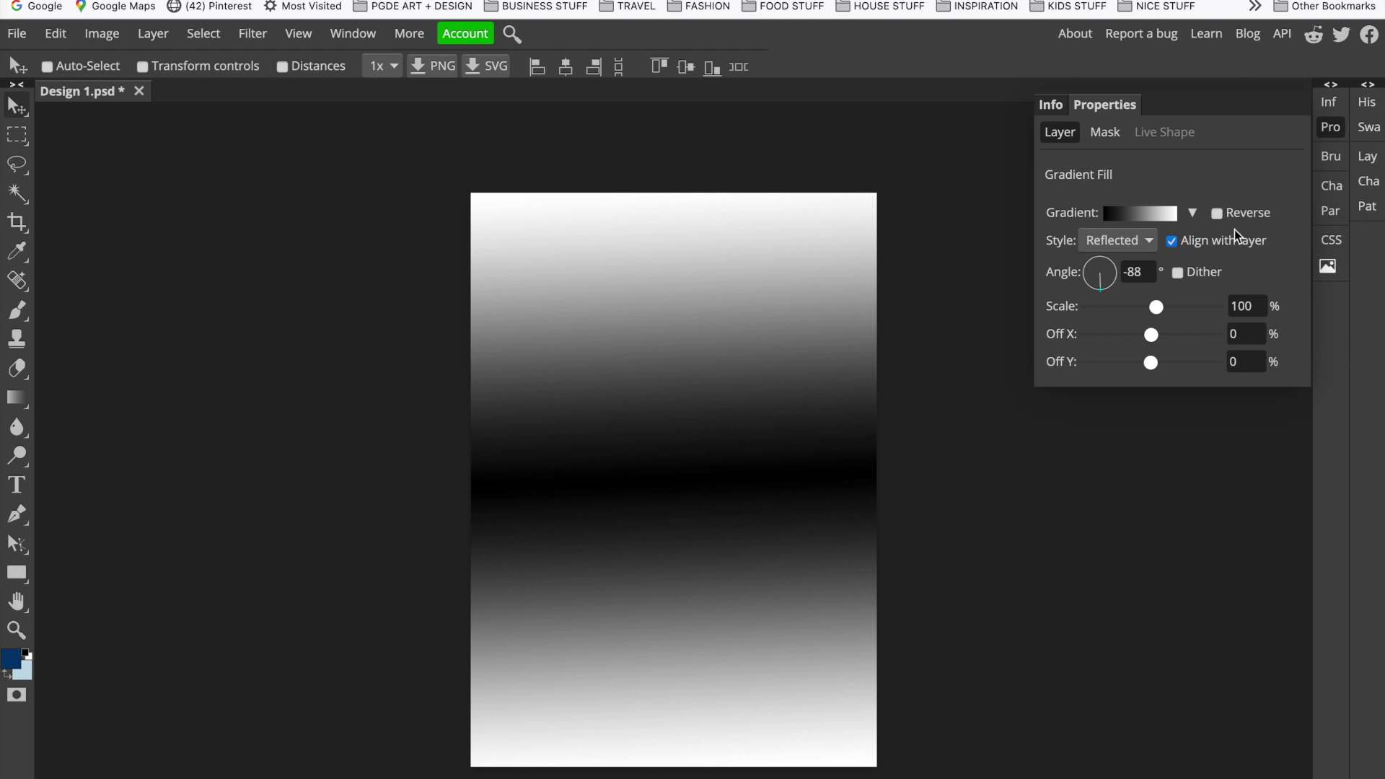
click(1217, 213)
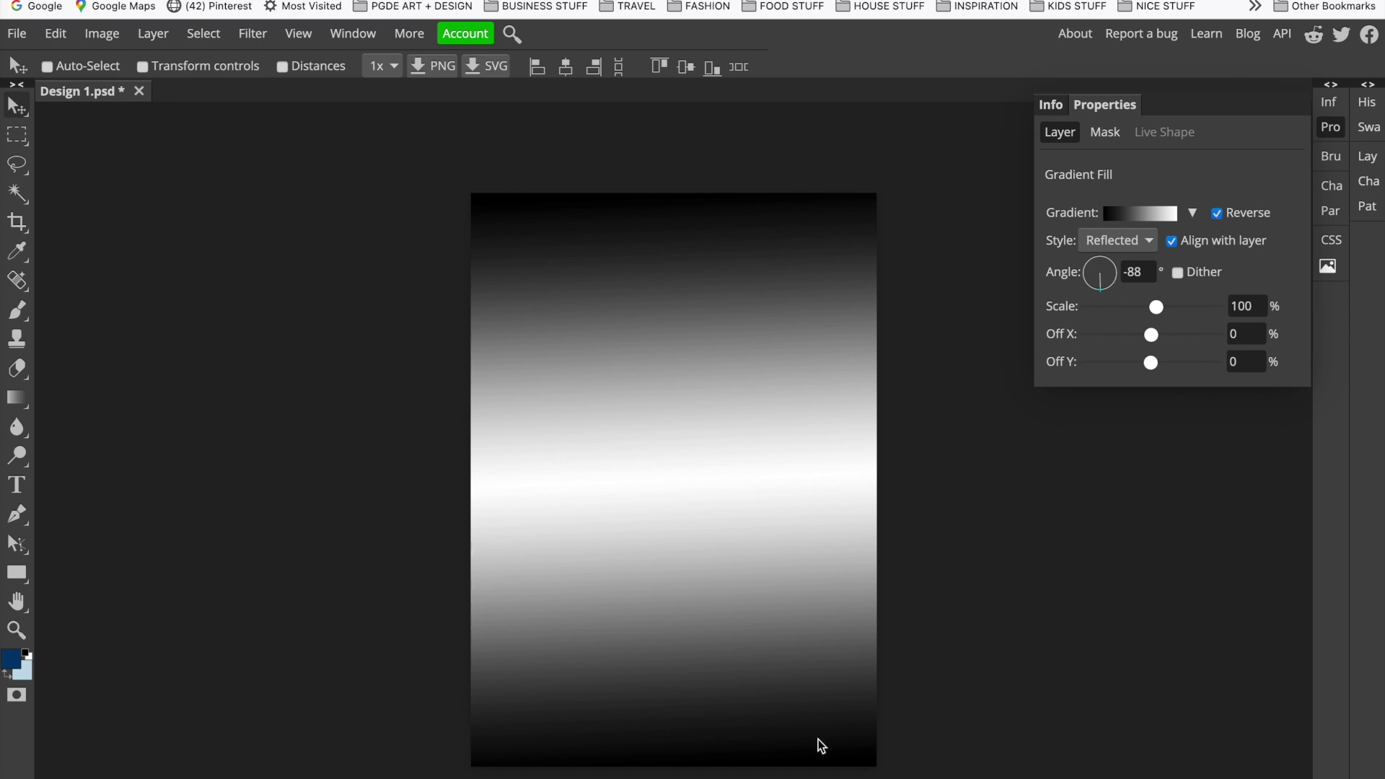
Try the Diamond style with Reverse on and off, and return the gradient fill to an unreversed Linear style
click(1139, 249)
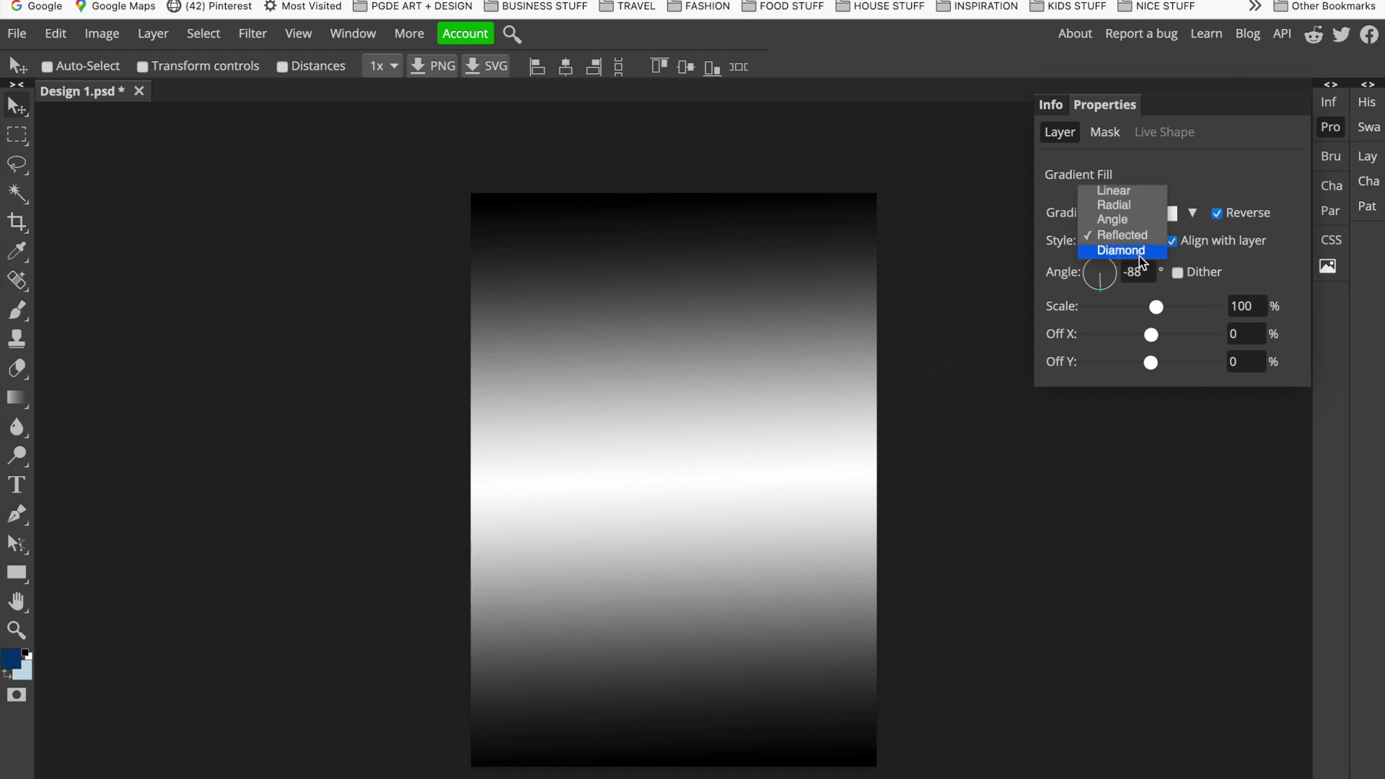
click(1139, 254)
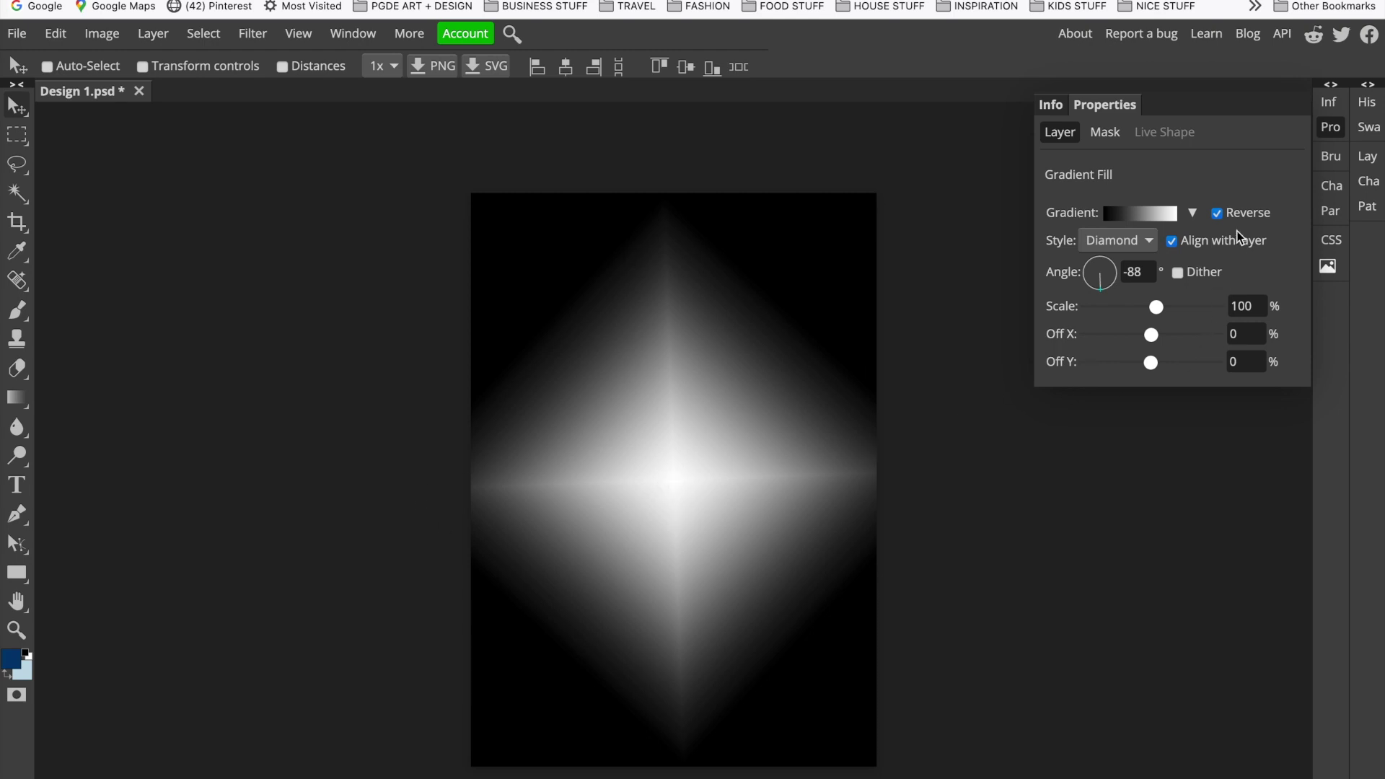
click(1218, 214)
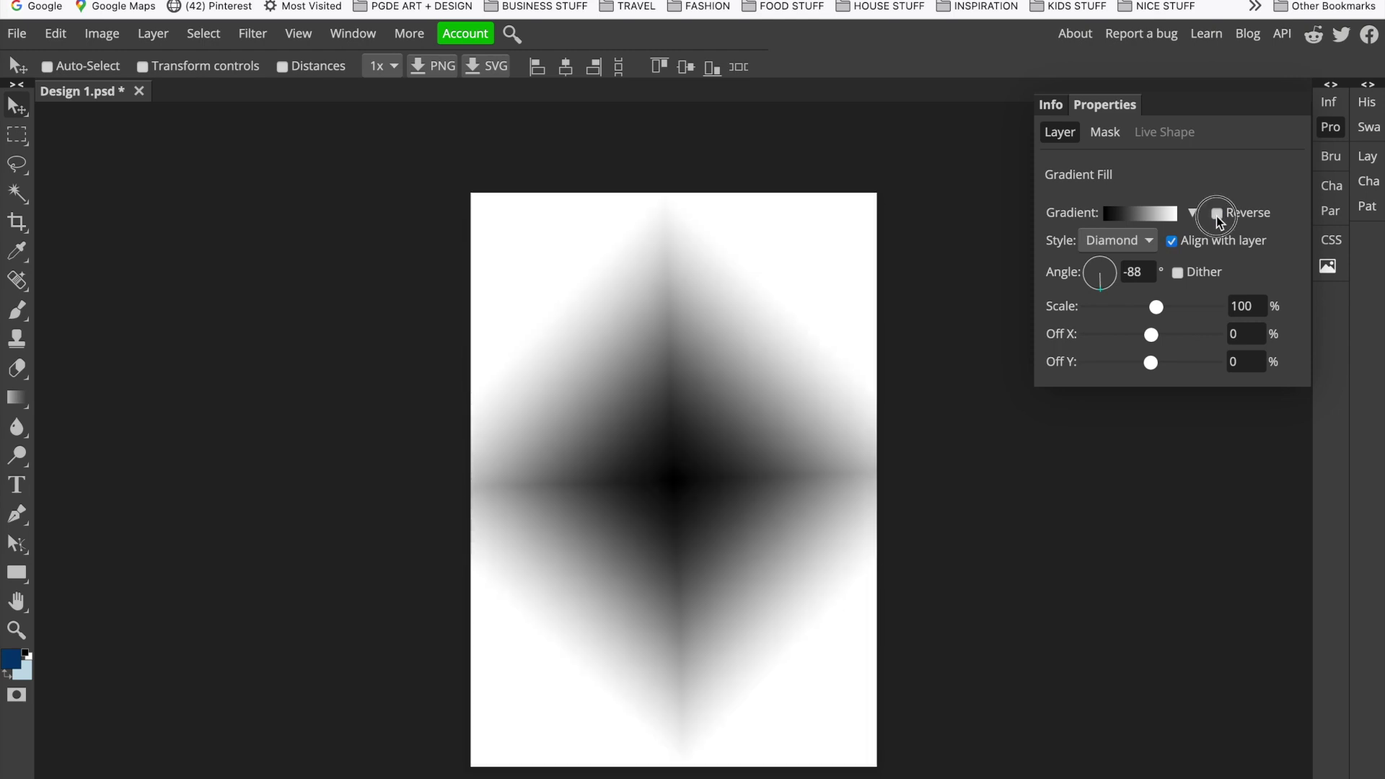
click(1217, 215)
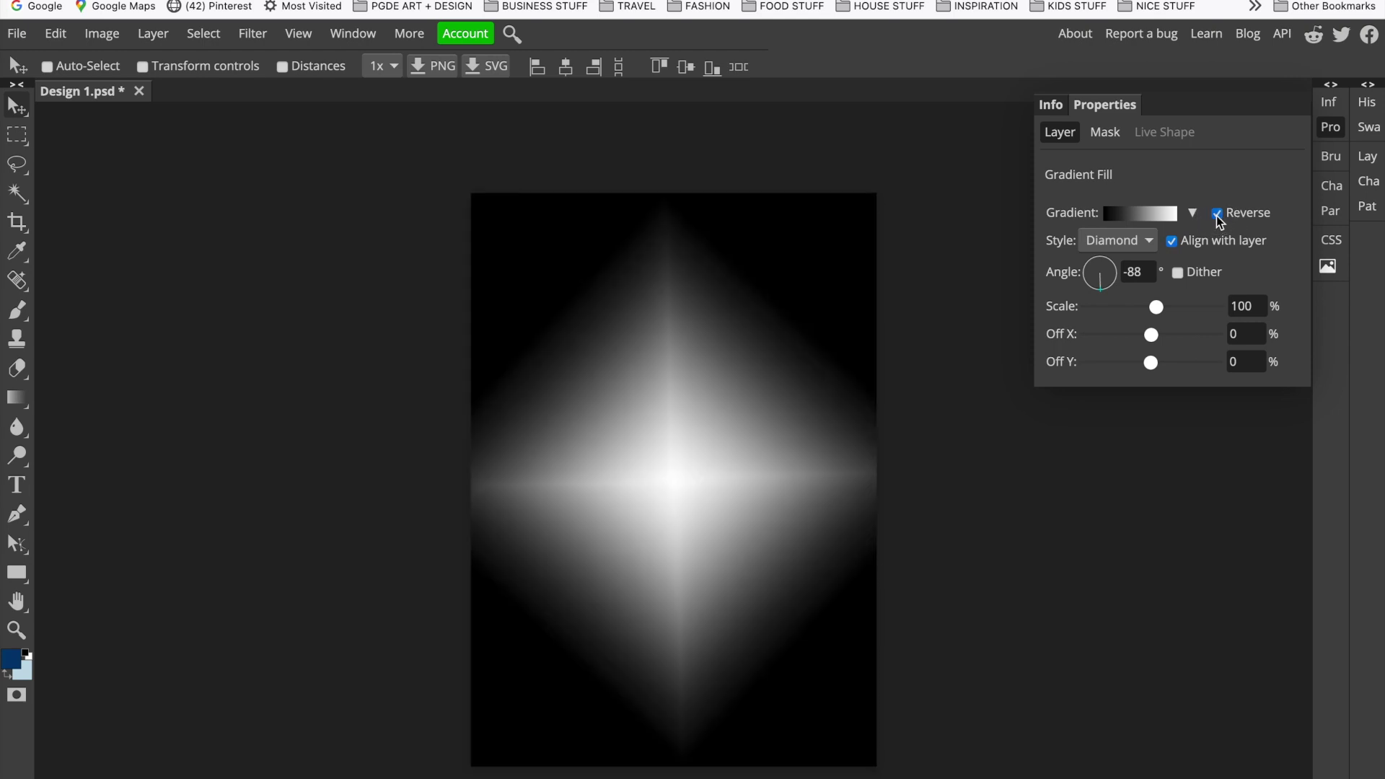
click(1217, 215)
click(1141, 243)
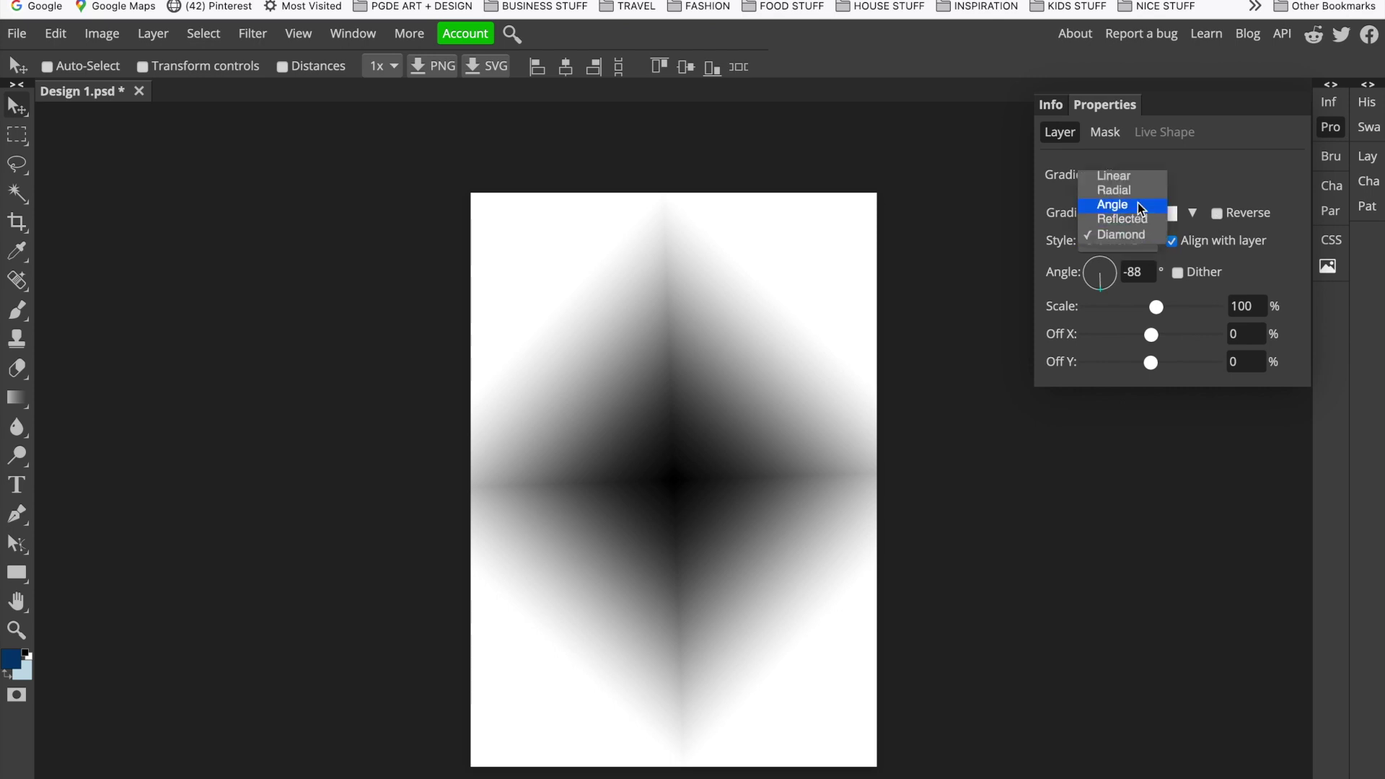
click(1132, 177)
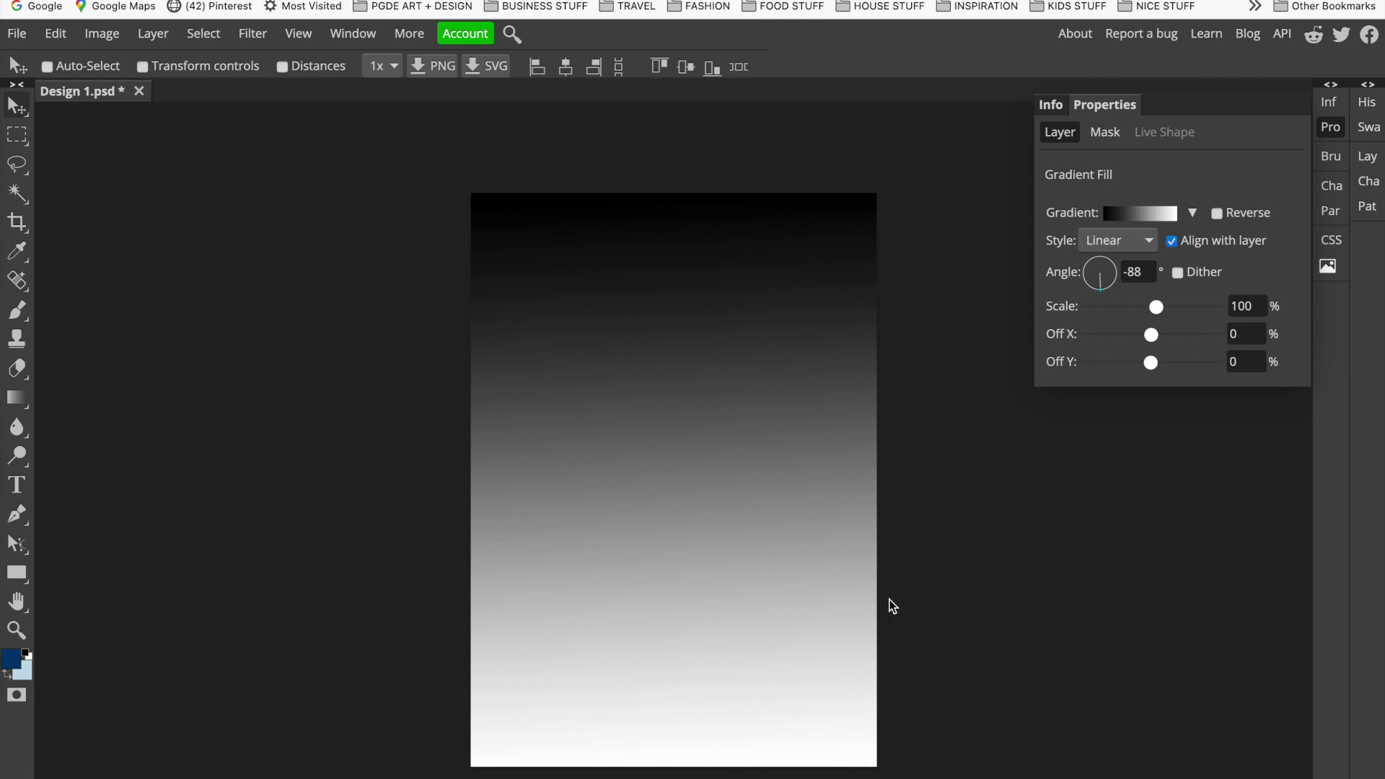
Open the fill's gradient for editing and set its start color stop to the Foreground color
click(1132, 215)
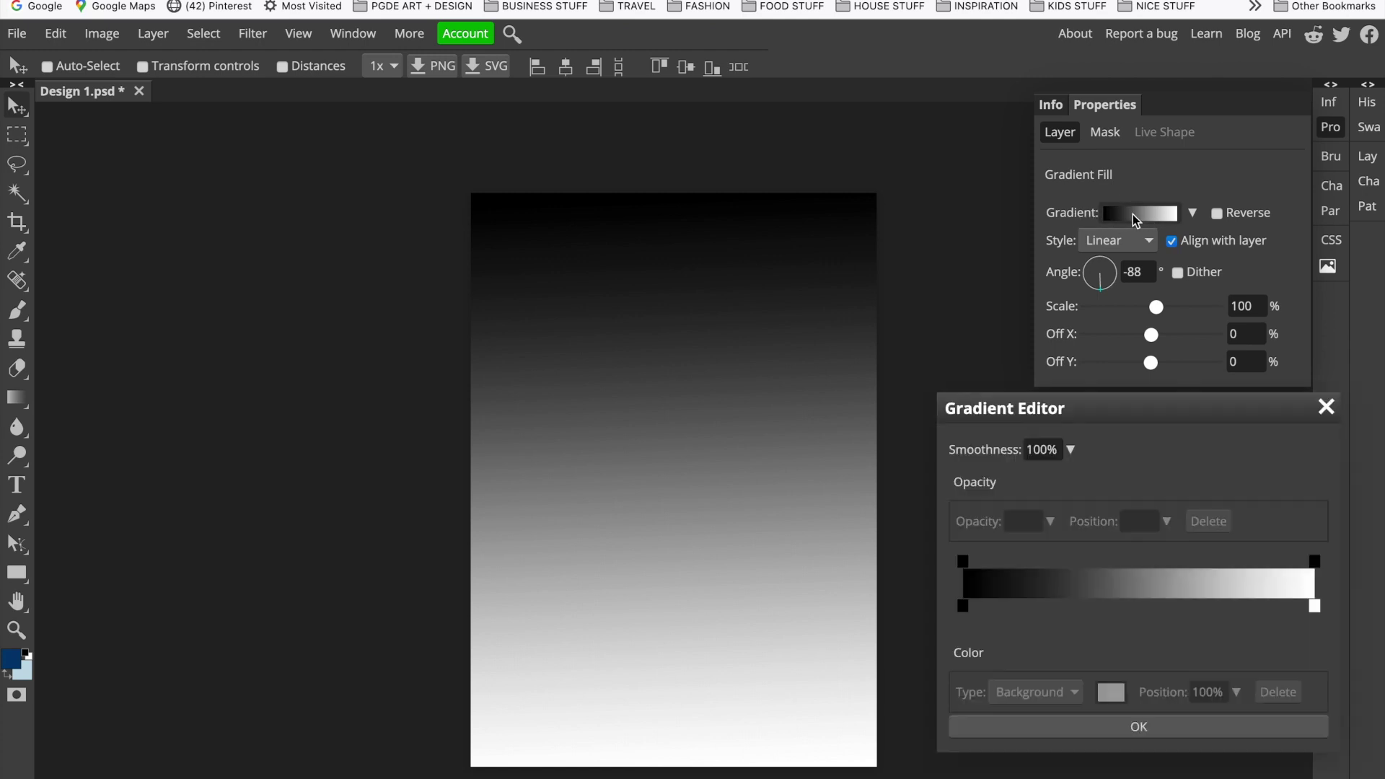
drag(1139, 408, 1126, 417)
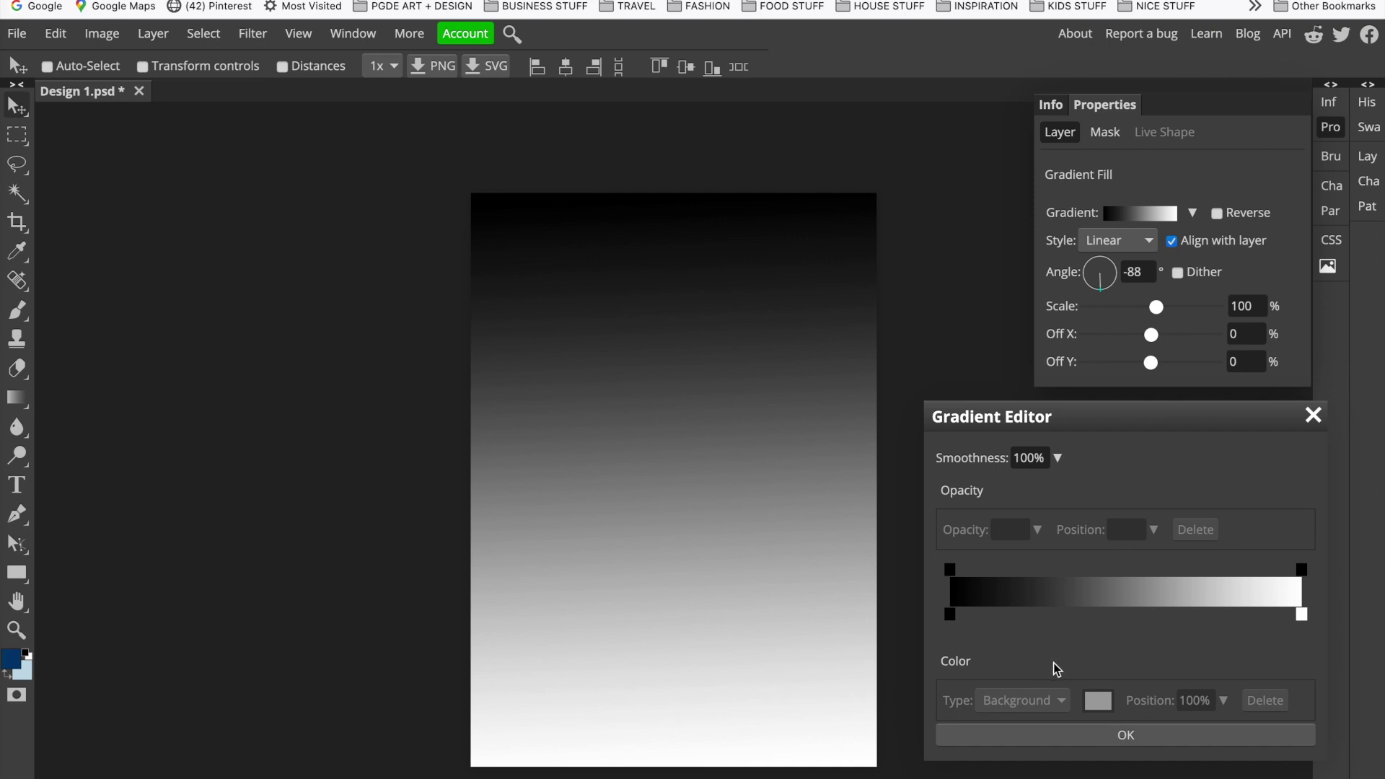
click(949, 615)
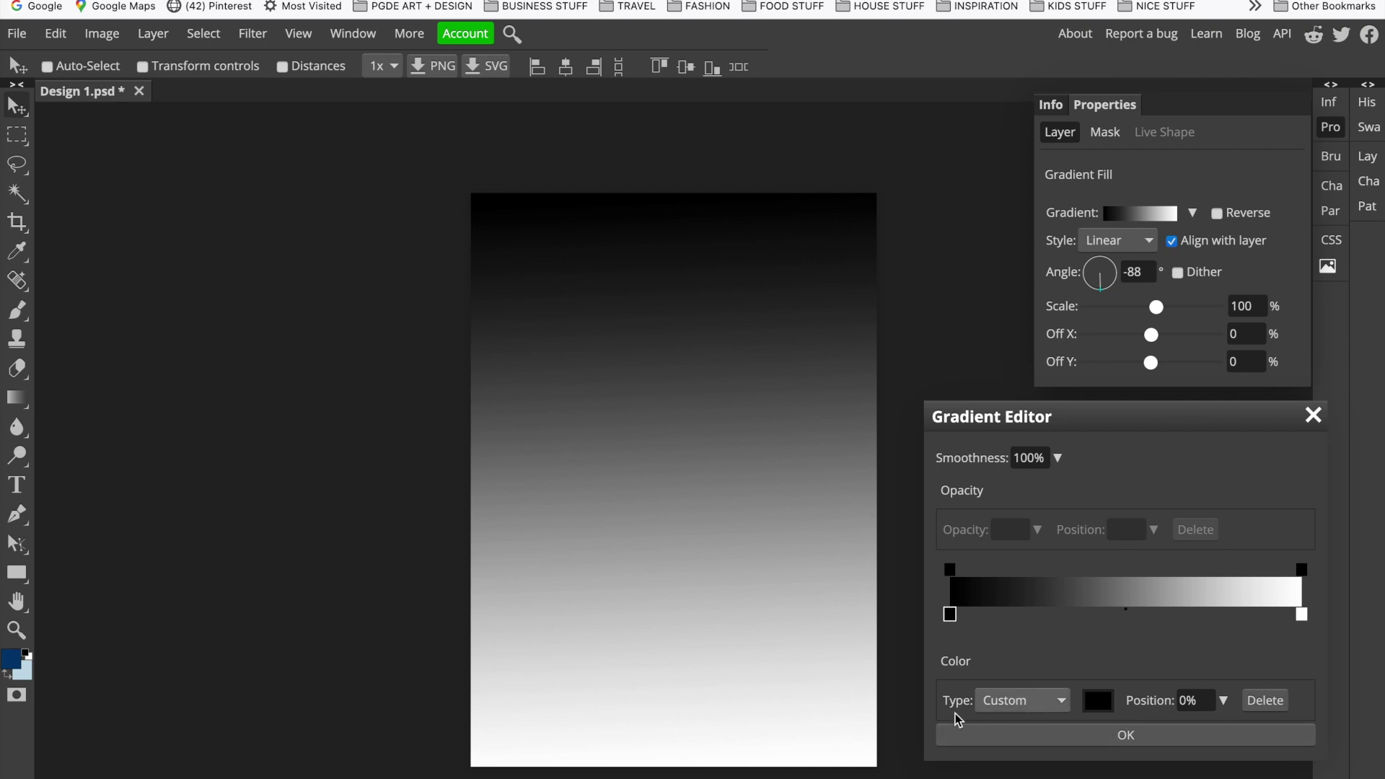
click(1098, 702)
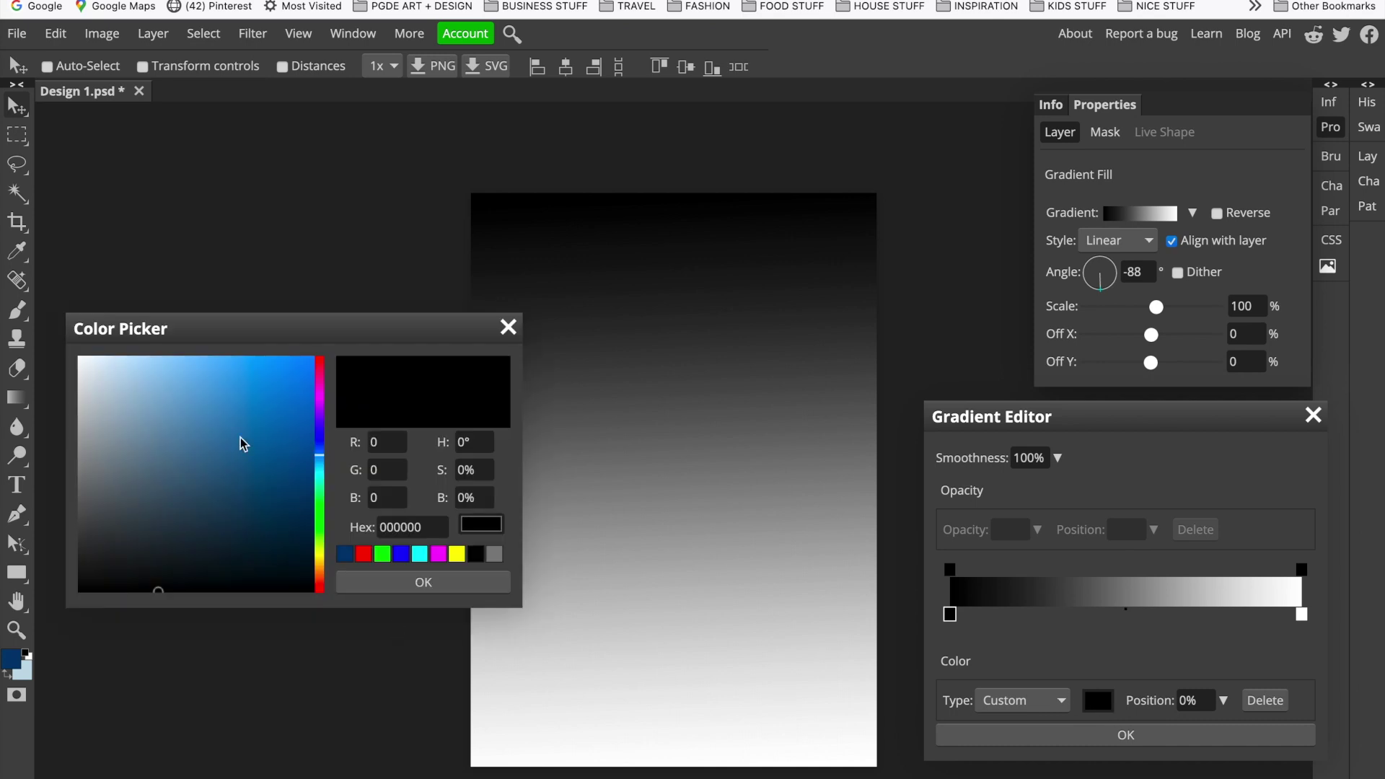
click(509, 328)
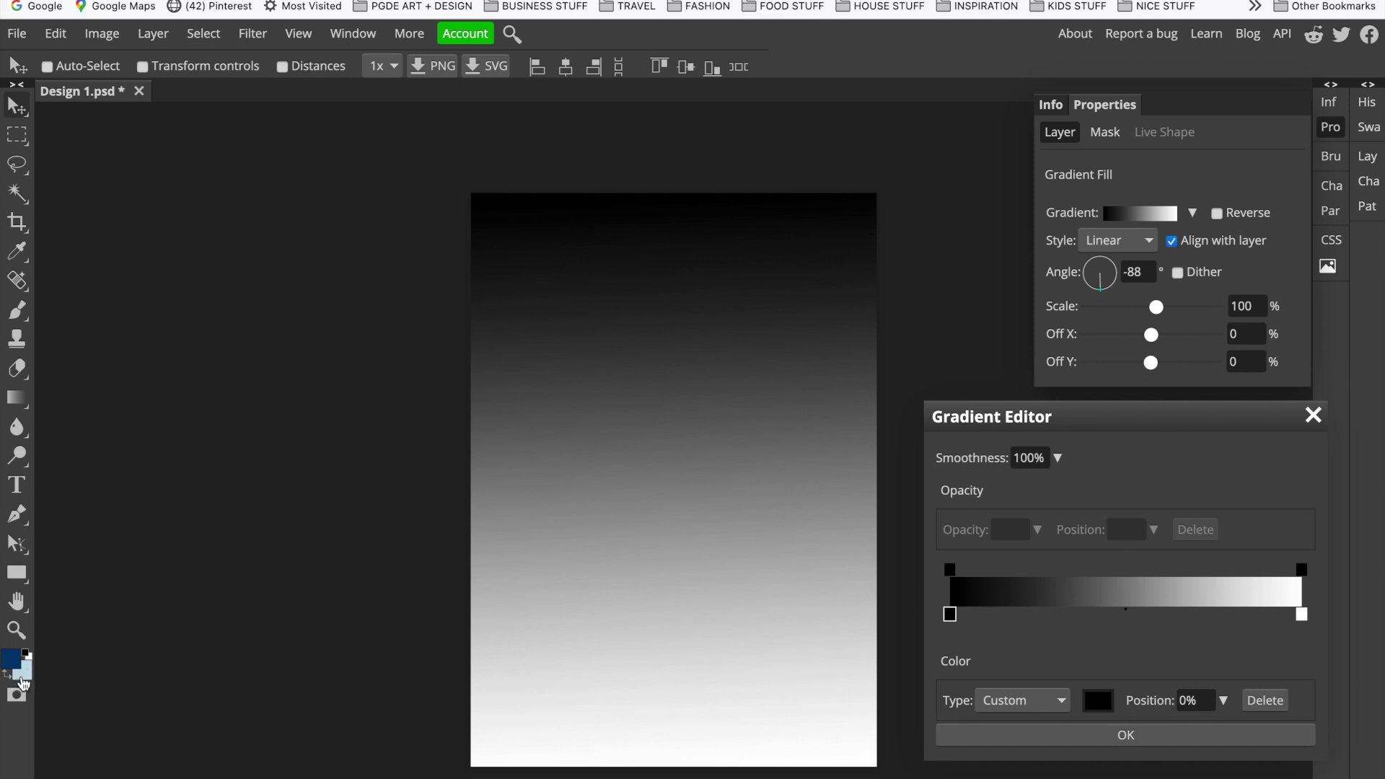
click(1027, 700)
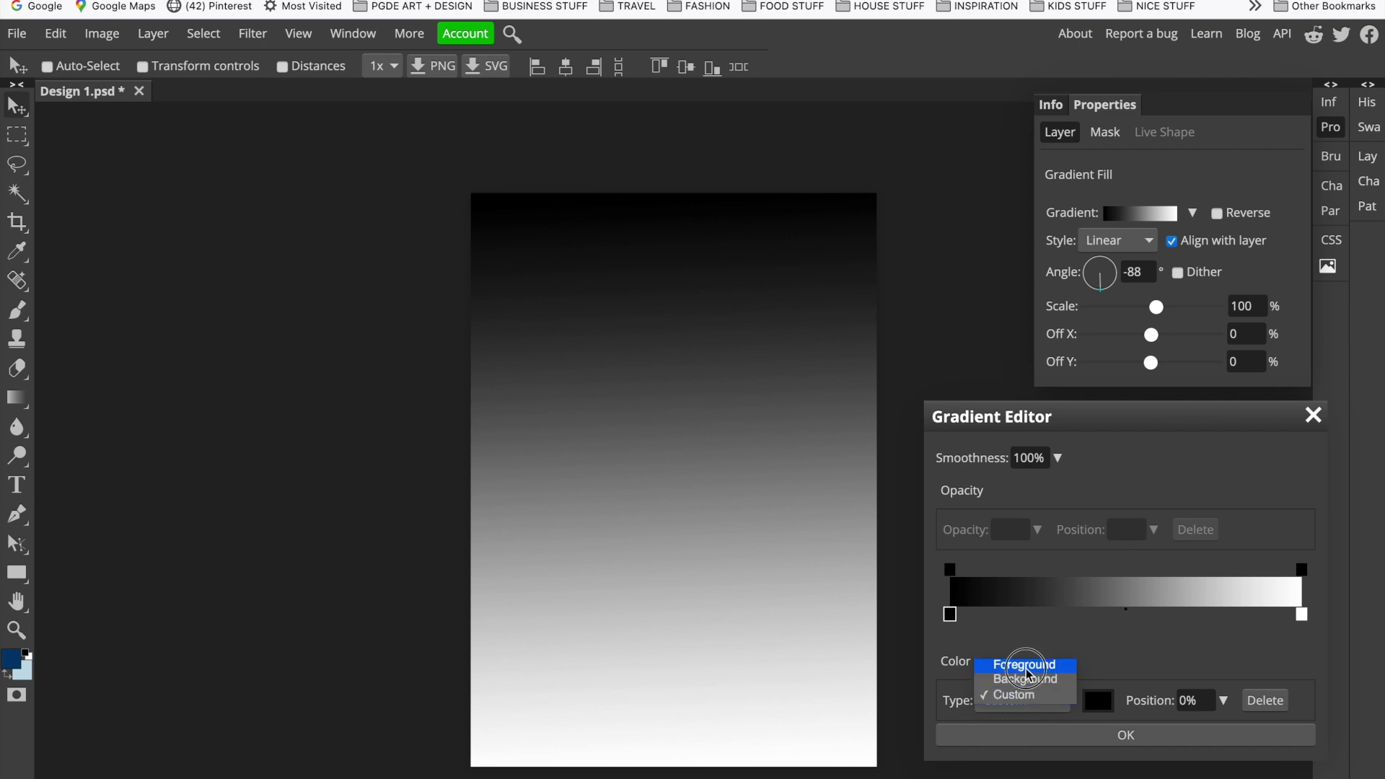
click(1026, 665)
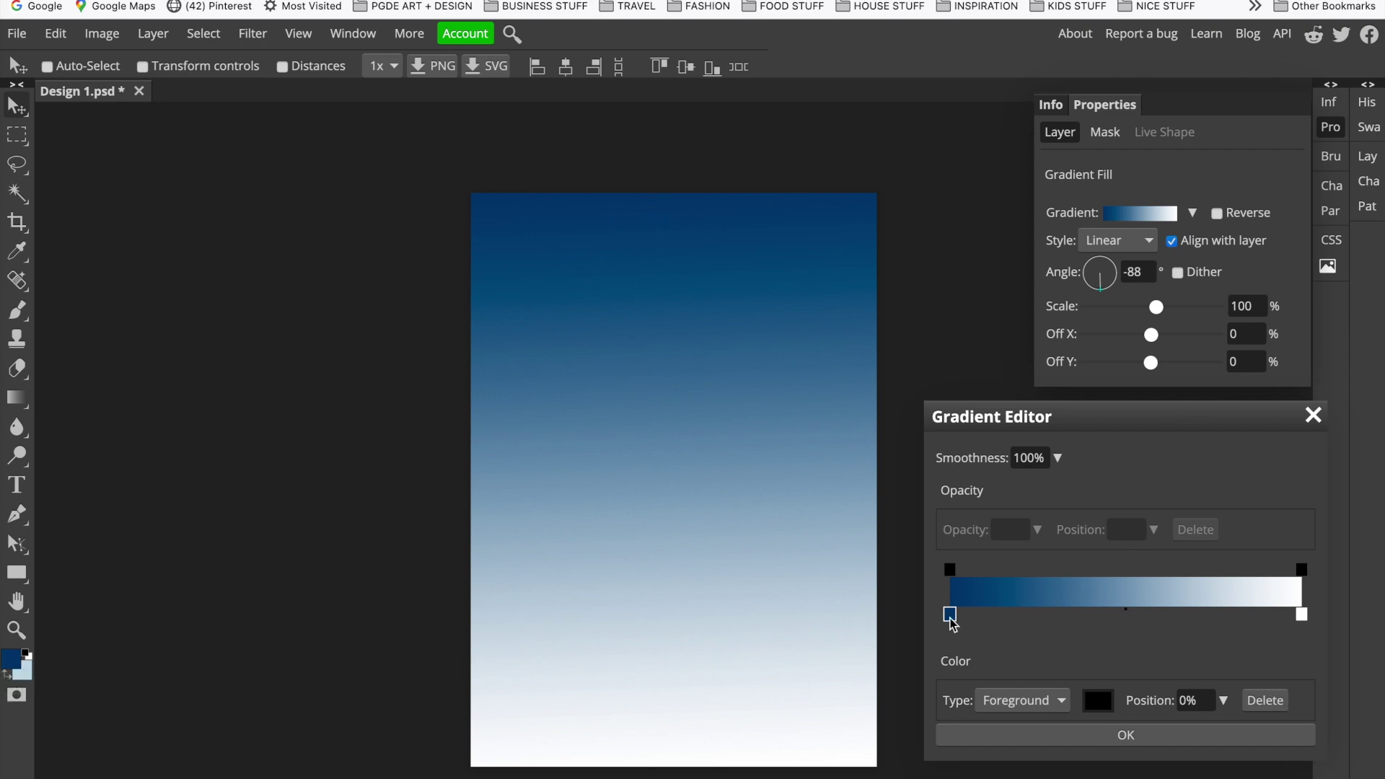
Set the gradient's end color stop to the Background color
click(1302, 615)
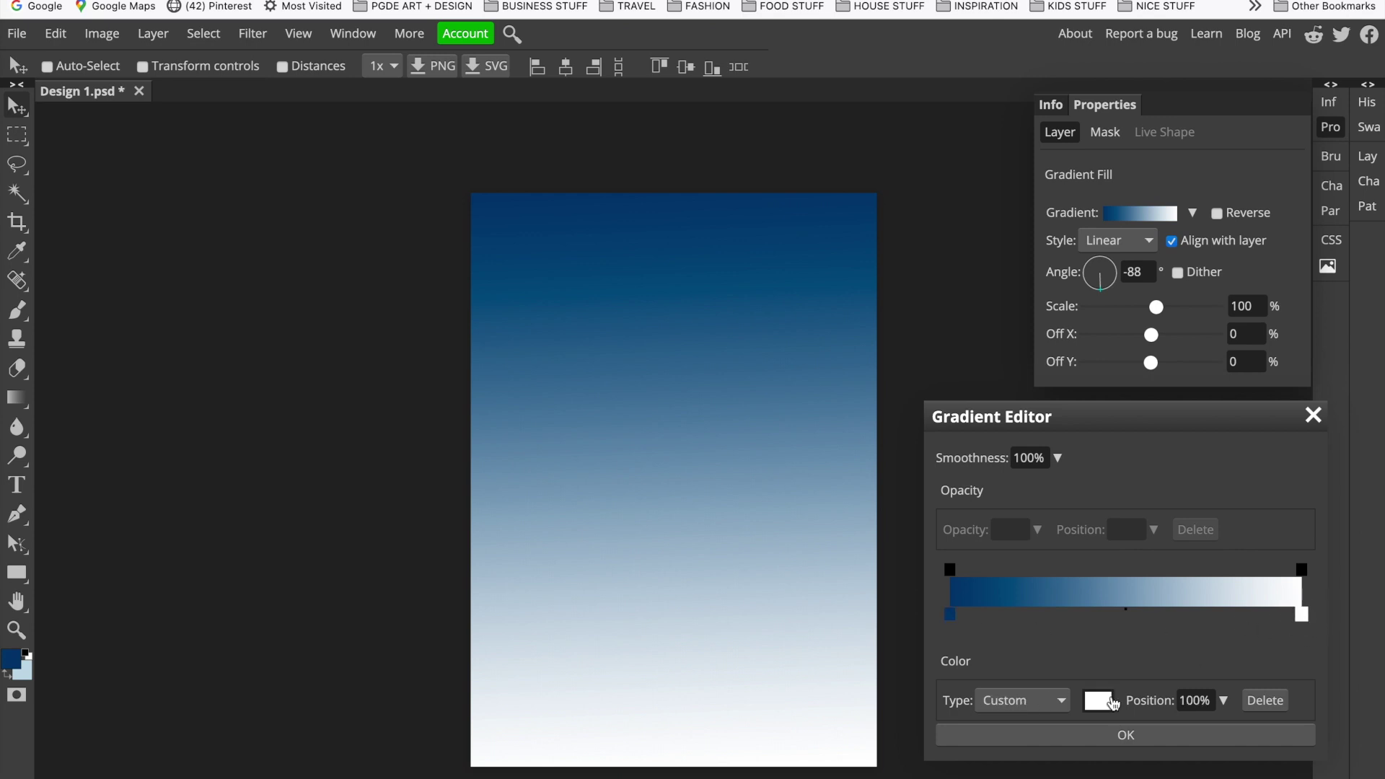
click(1065, 702)
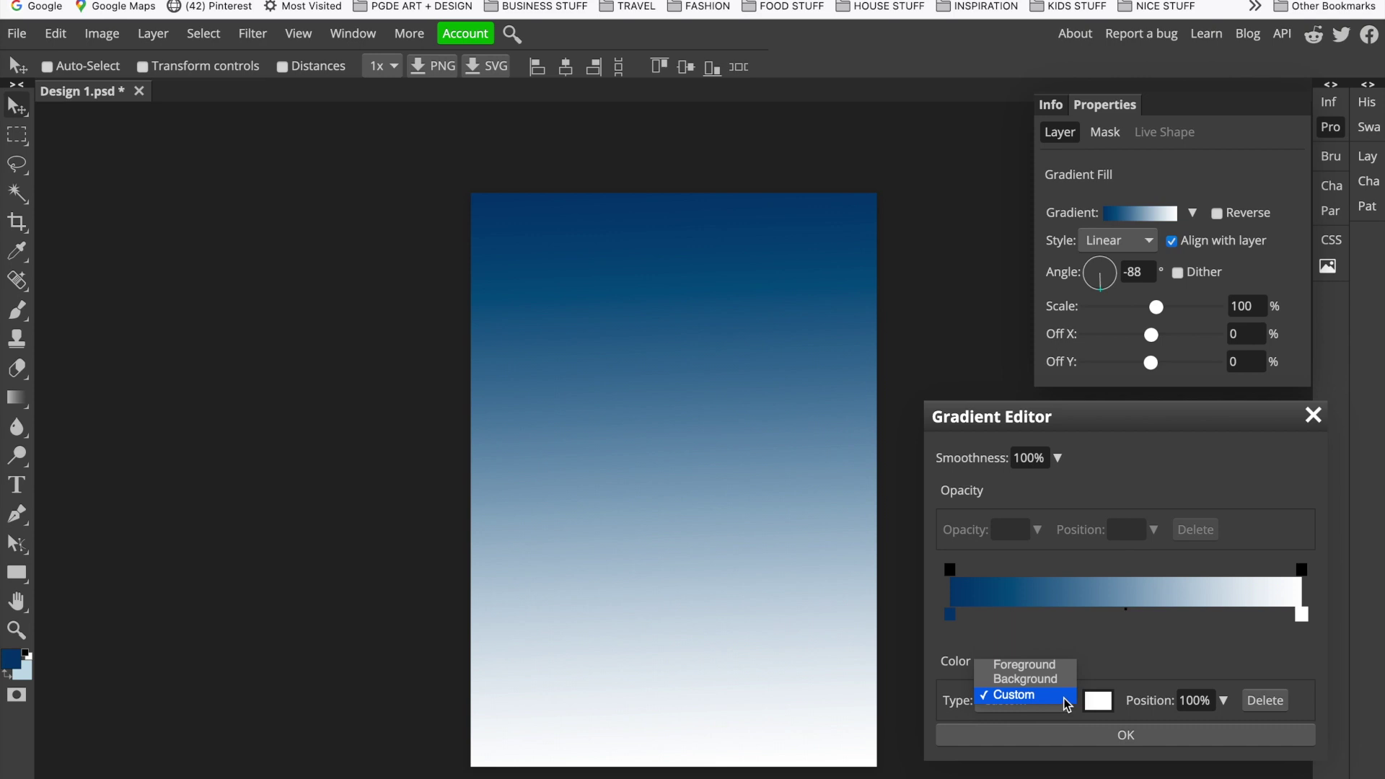
click(1060, 680)
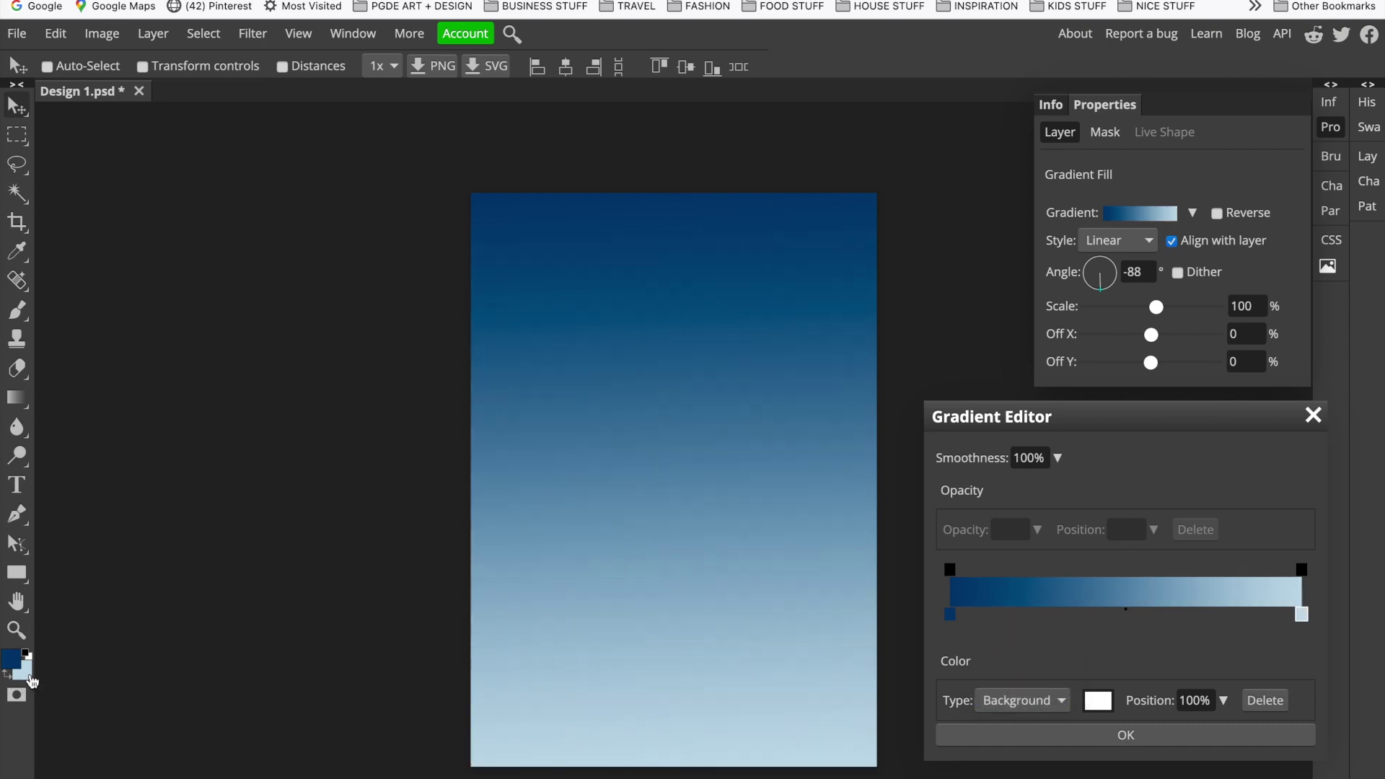
Try swapping the foreground and background colors, and swap them back
click(7, 678)
click(950, 617)
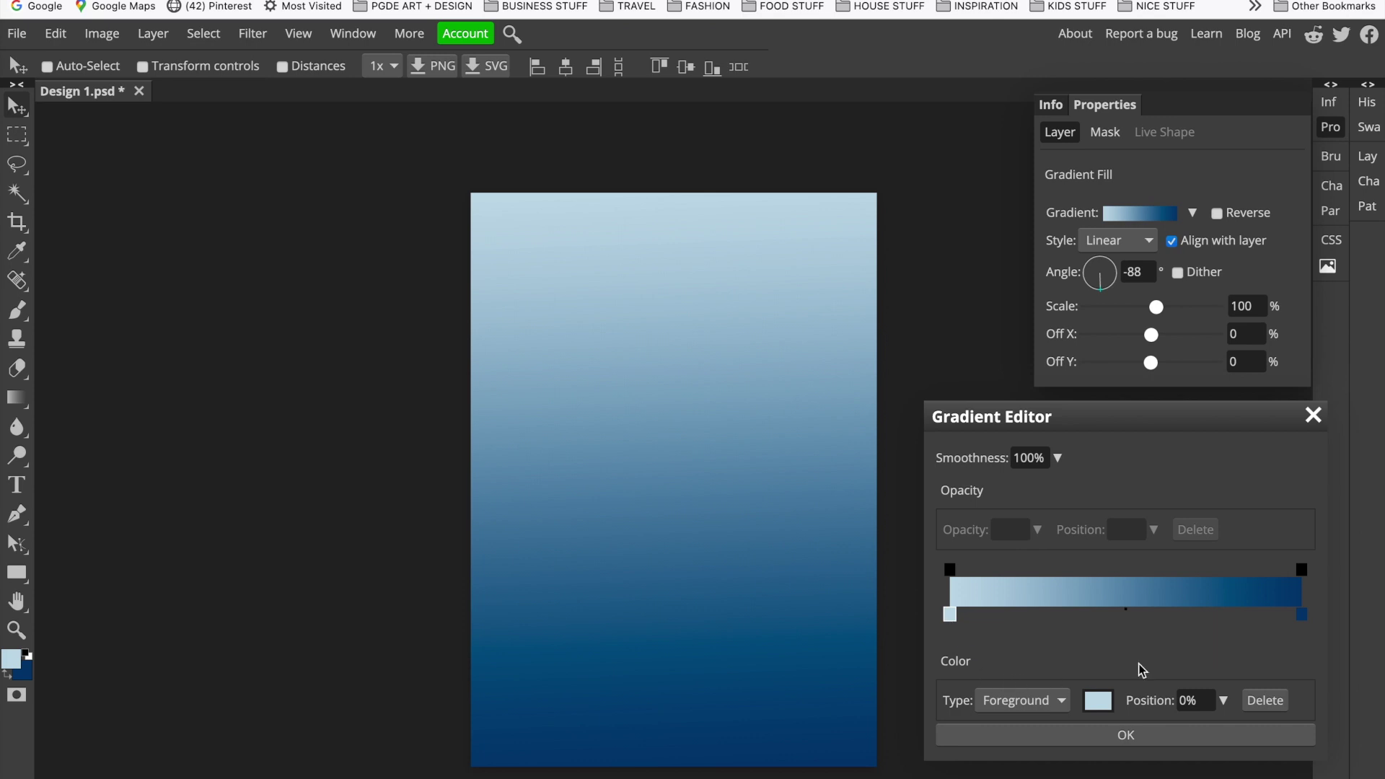
click(10, 675)
Change the gradient's start color stop to Custom and give it a very dark navy blue
click(1060, 701)
click(1058, 723)
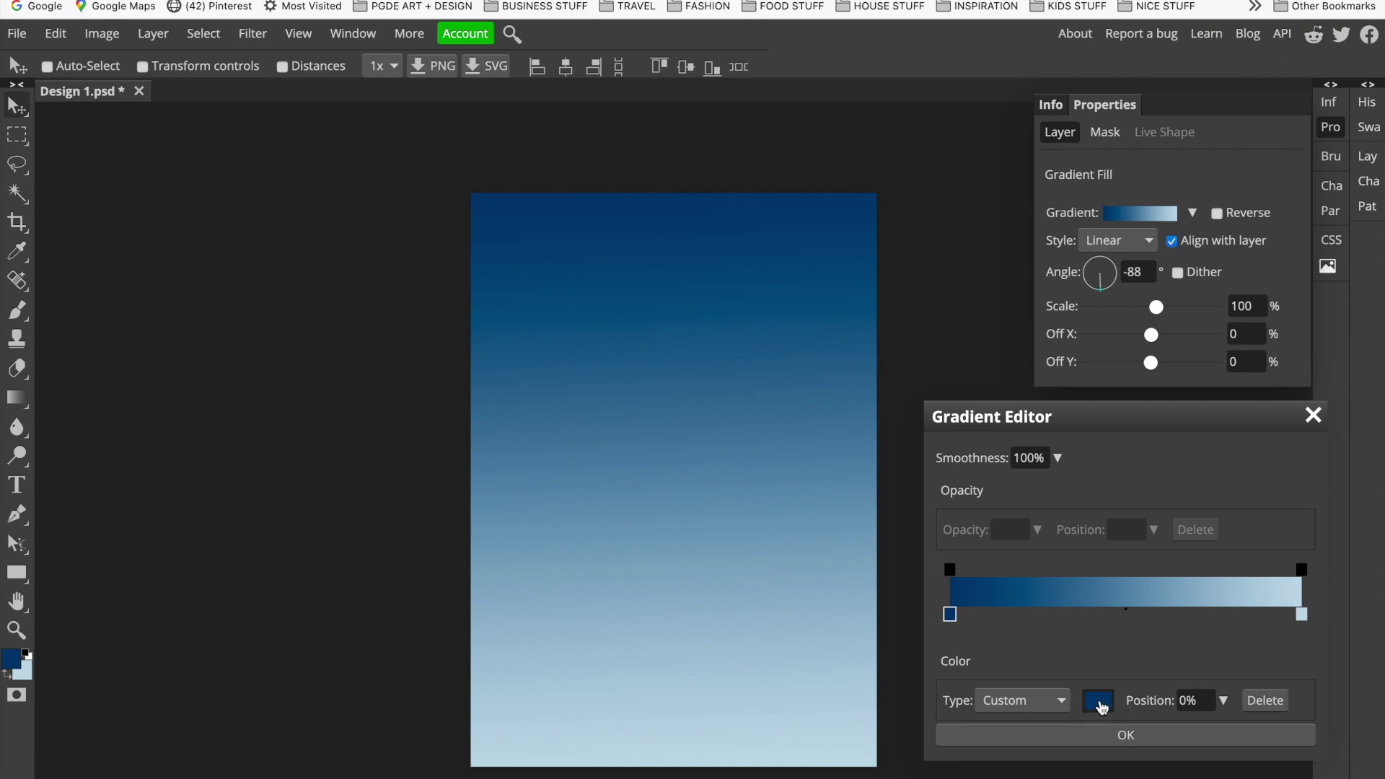
click(1099, 704)
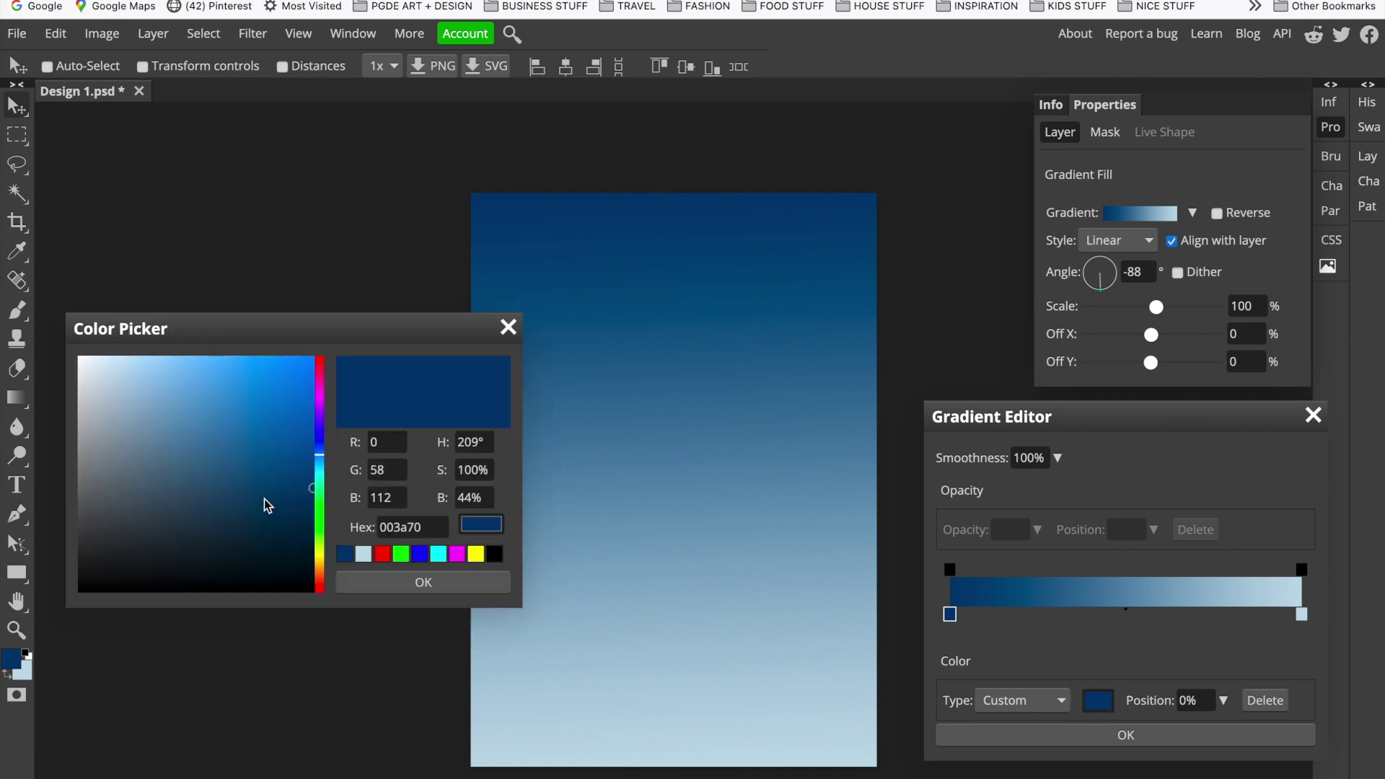
click(273, 407)
click(181, 490)
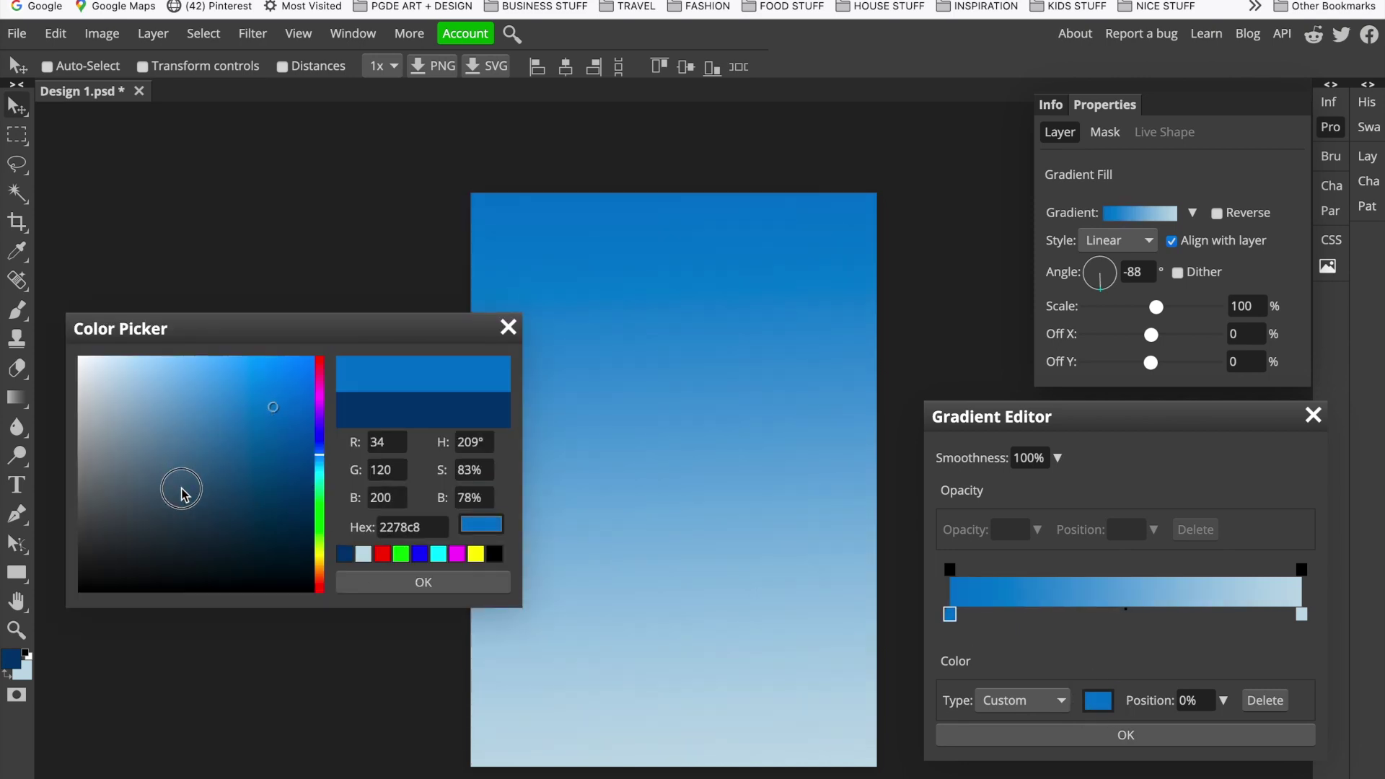
click(181, 550)
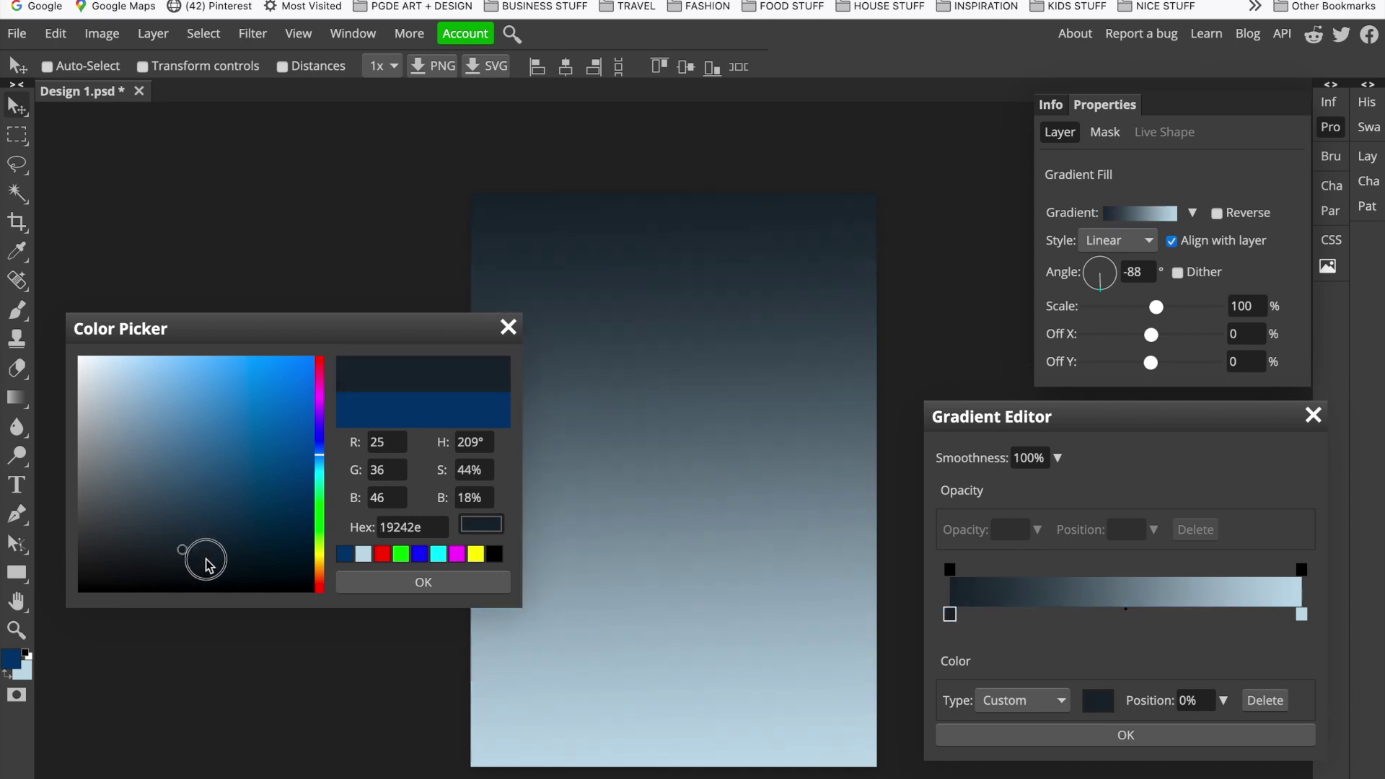
click(229, 557)
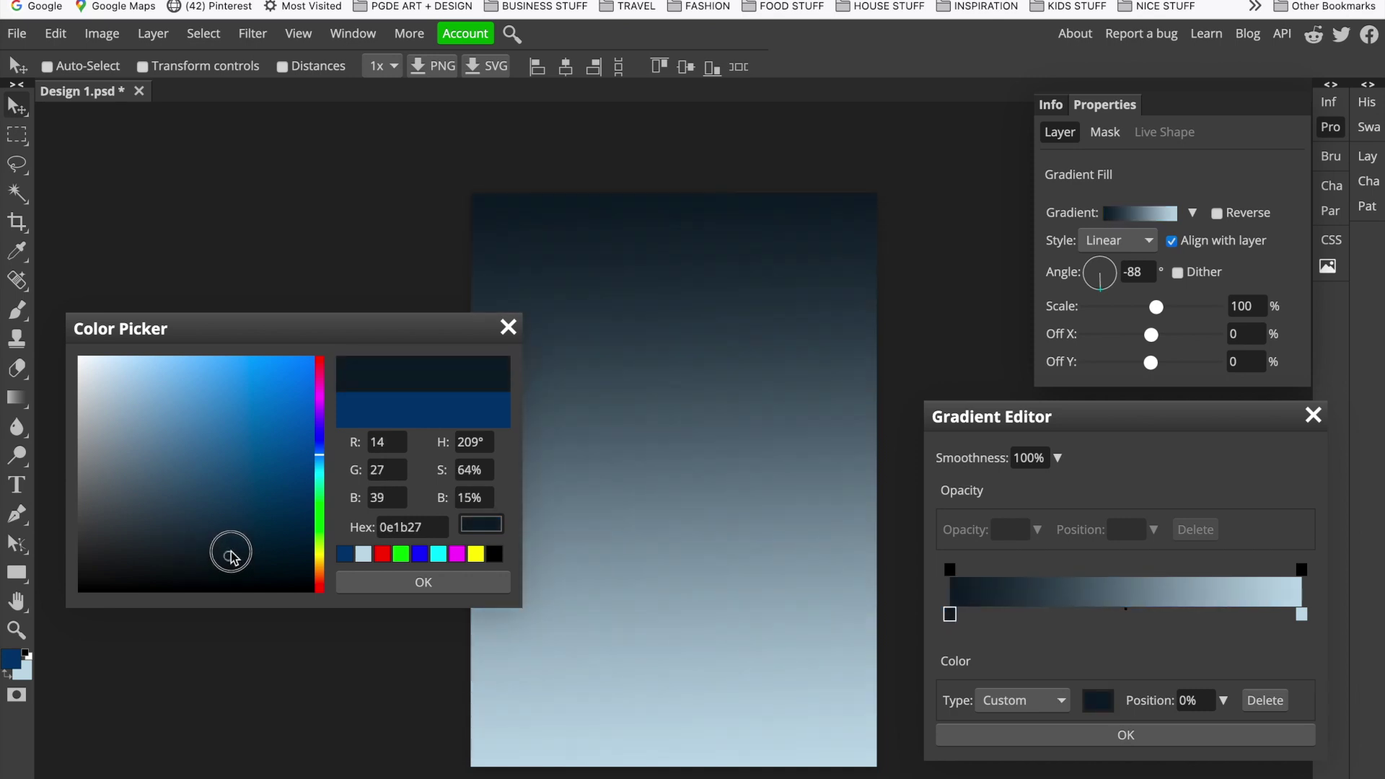
click(234, 543)
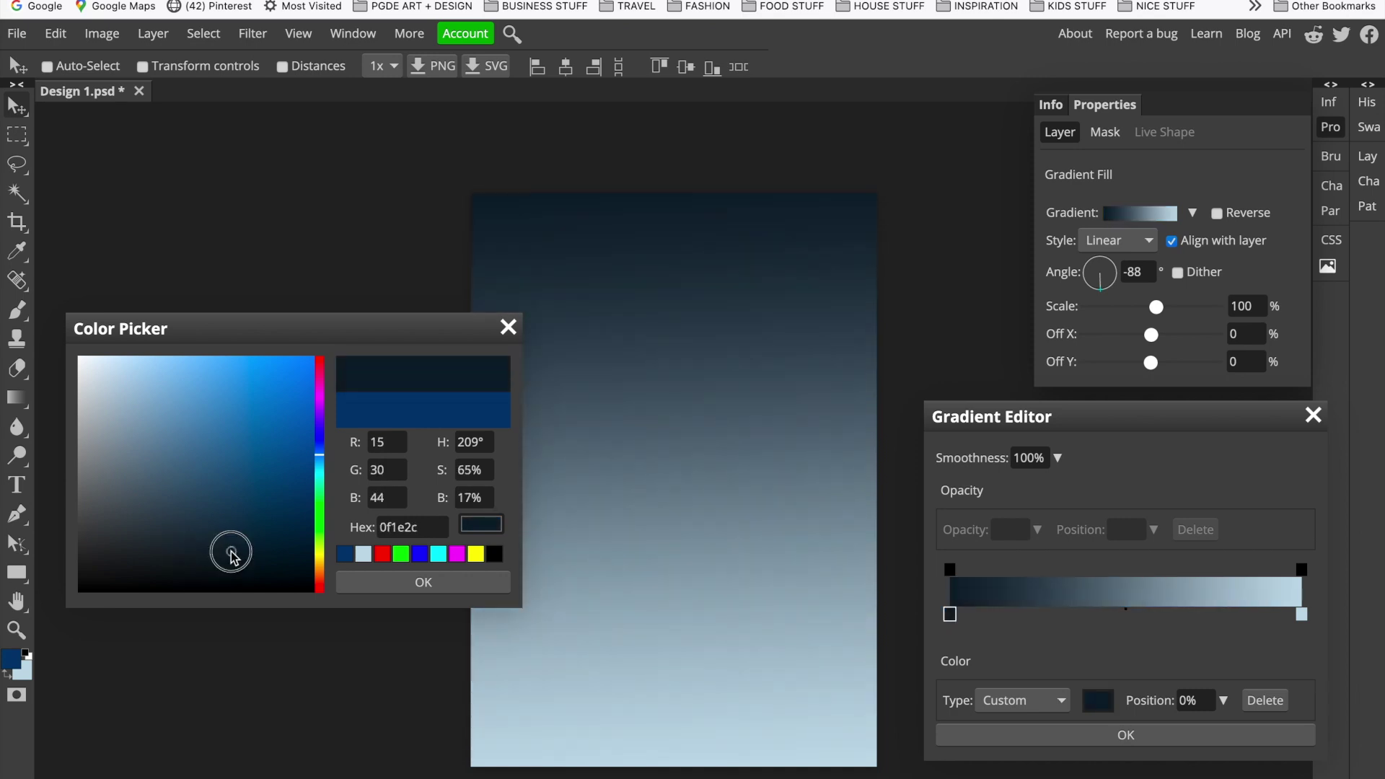
click(398, 583)
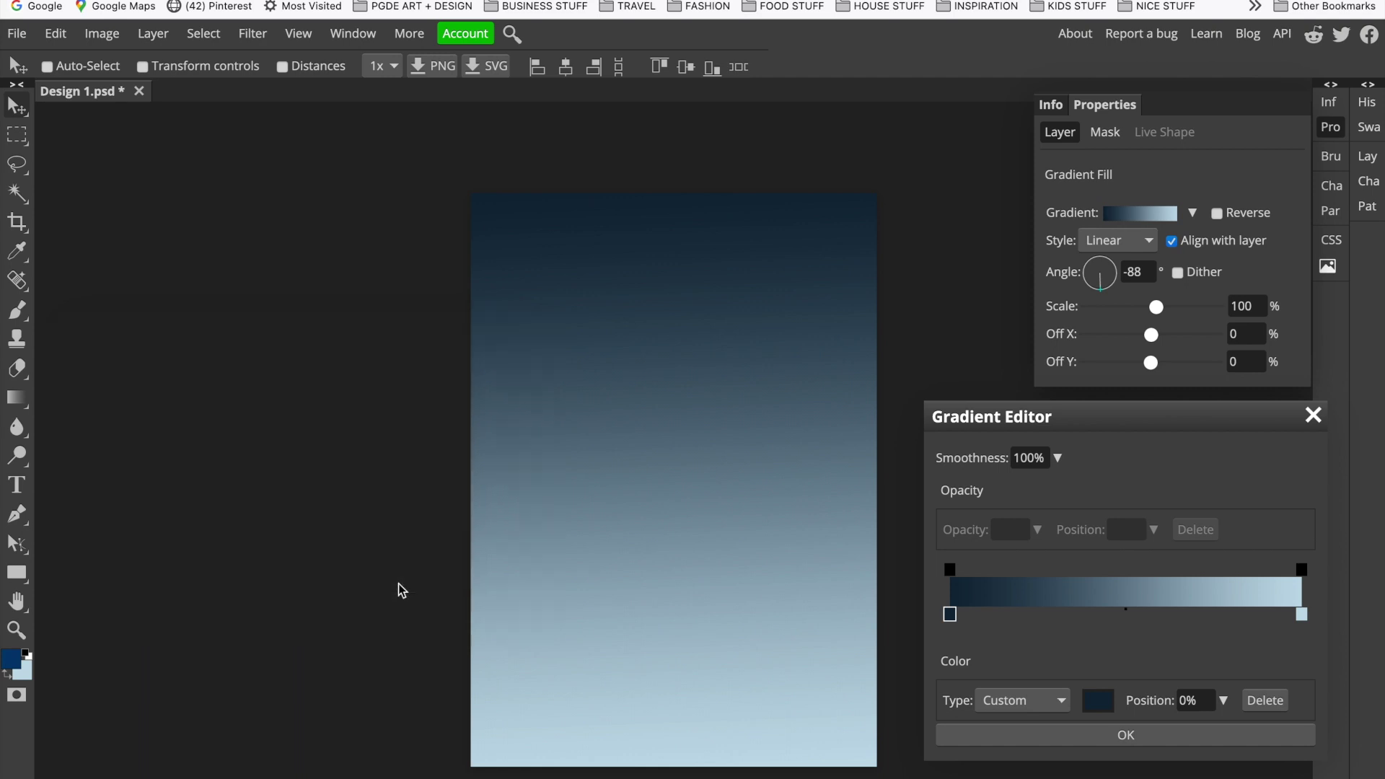
Change the gradient's end color stop to Custom and give it the light blue bddbef
click(1302, 614)
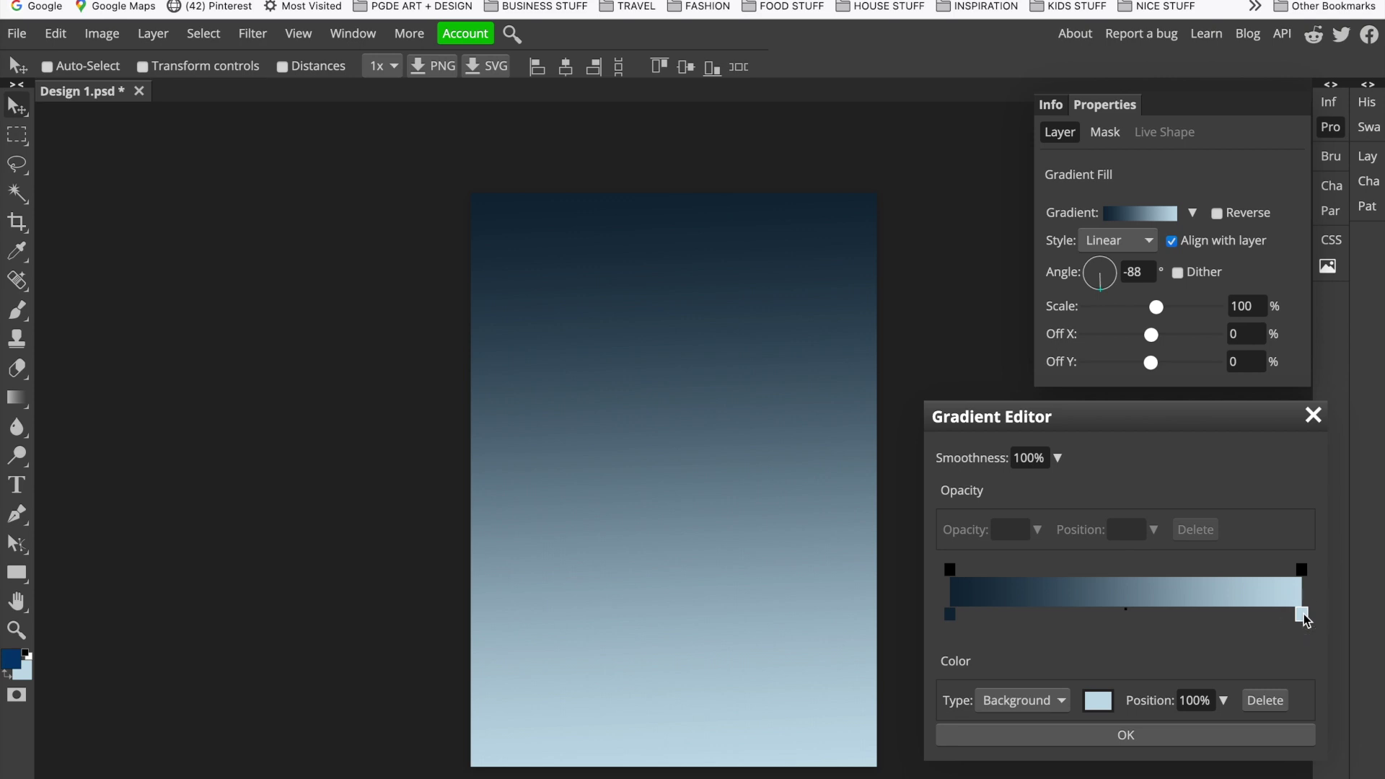
click(1061, 695)
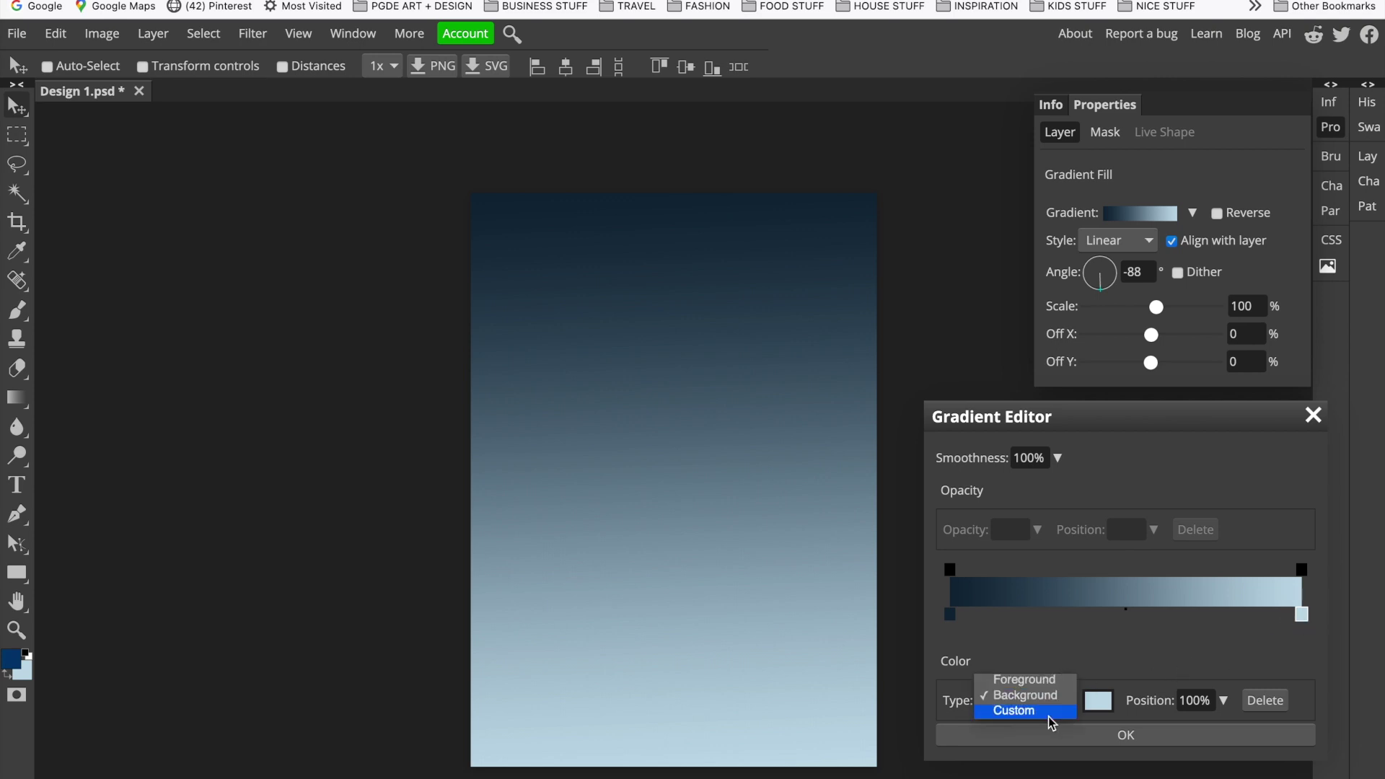
click(1049, 716)
click(1098, 701)
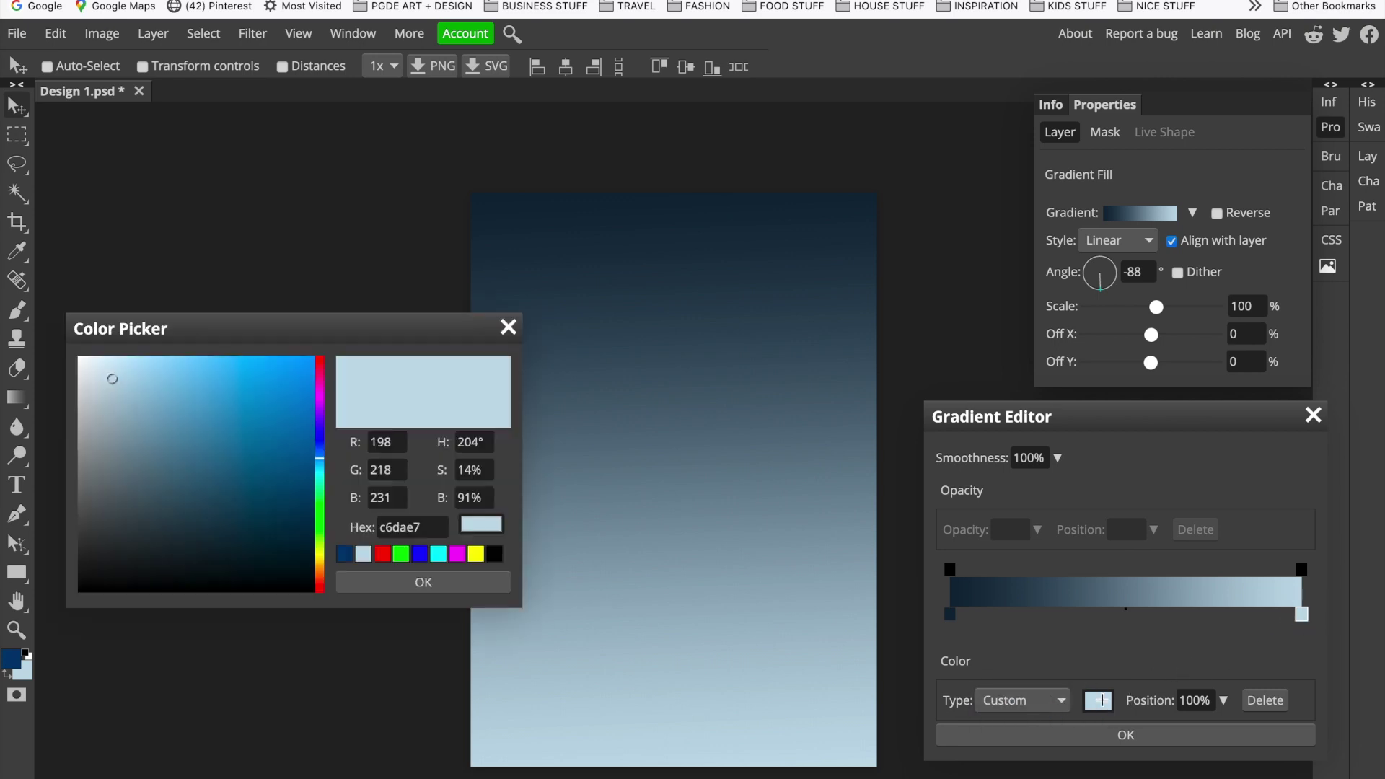
click(111, 591)
click(233, 438)
drag(272, 374, 68, 361)
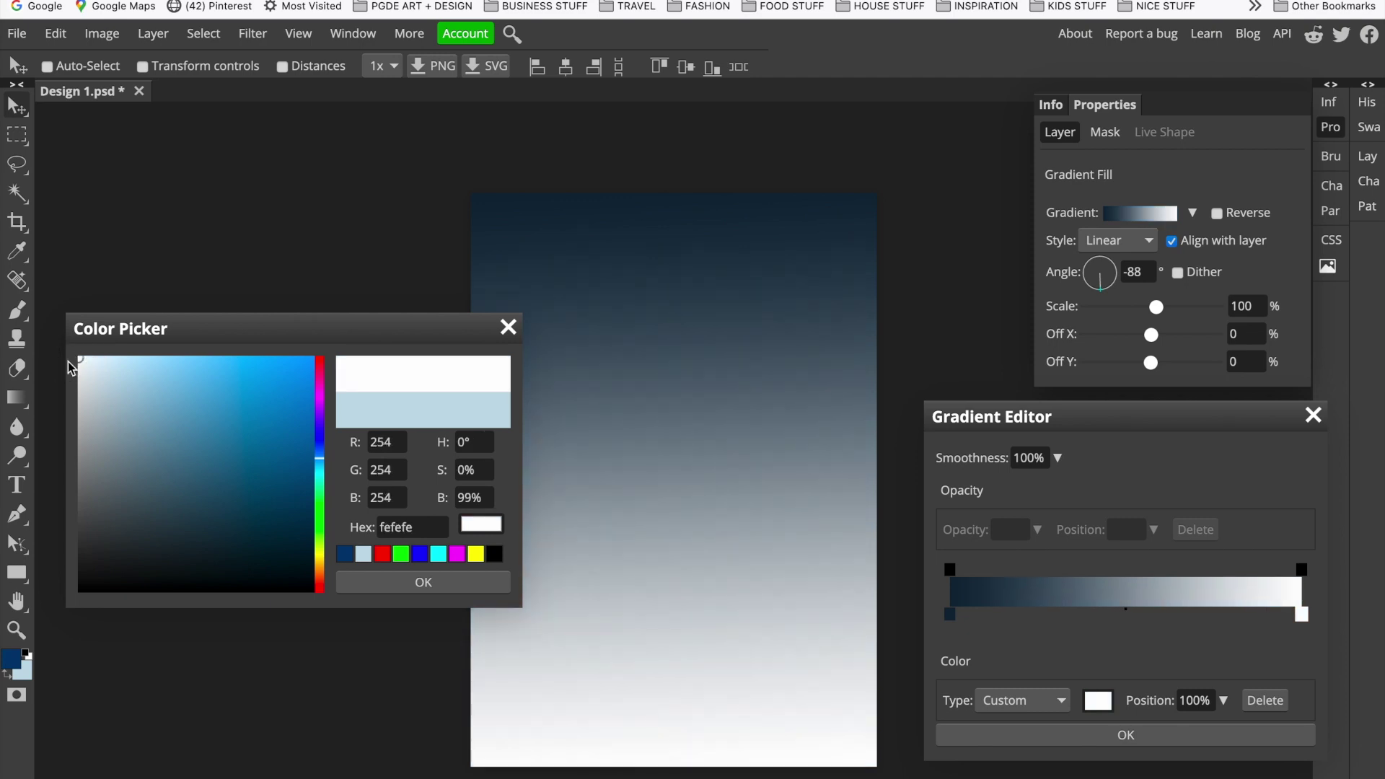
drag(94, 370, 128, 375)
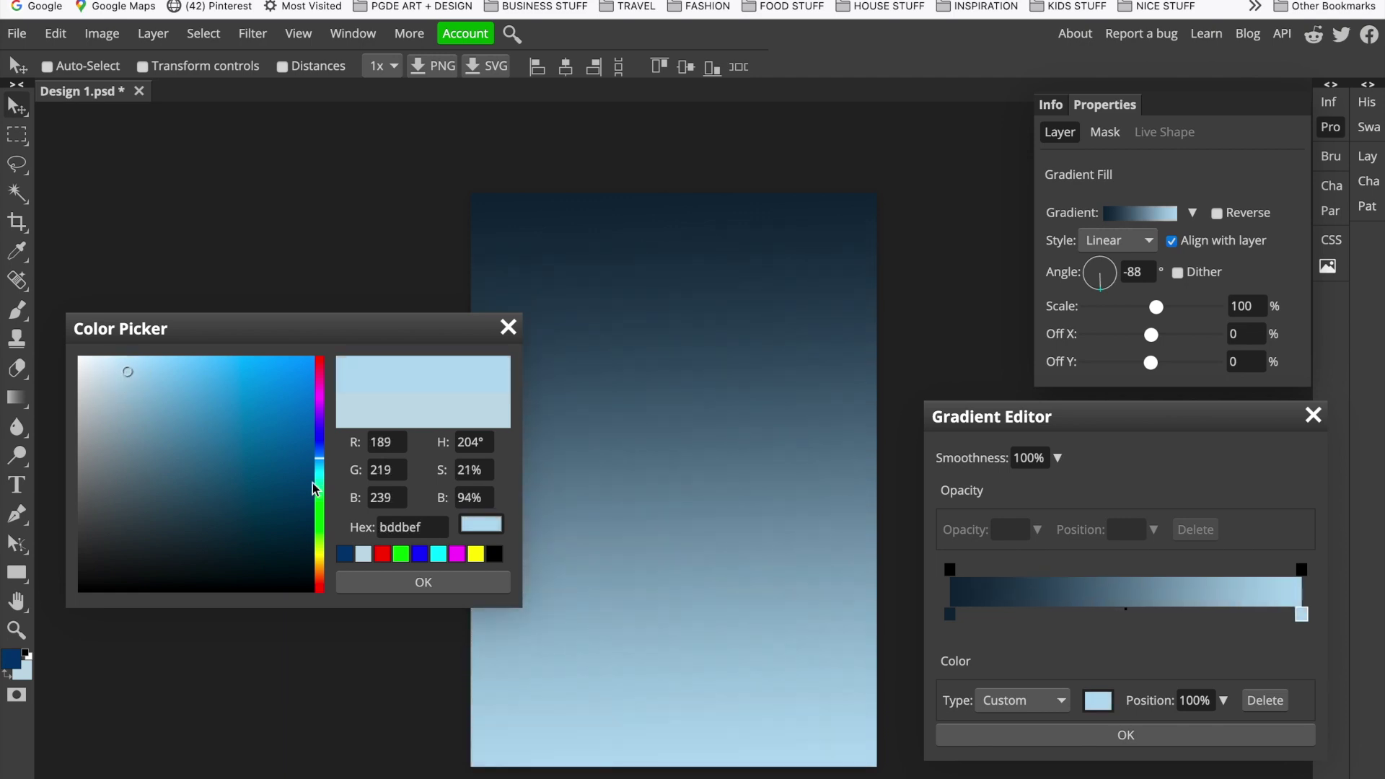
click(415, 584)
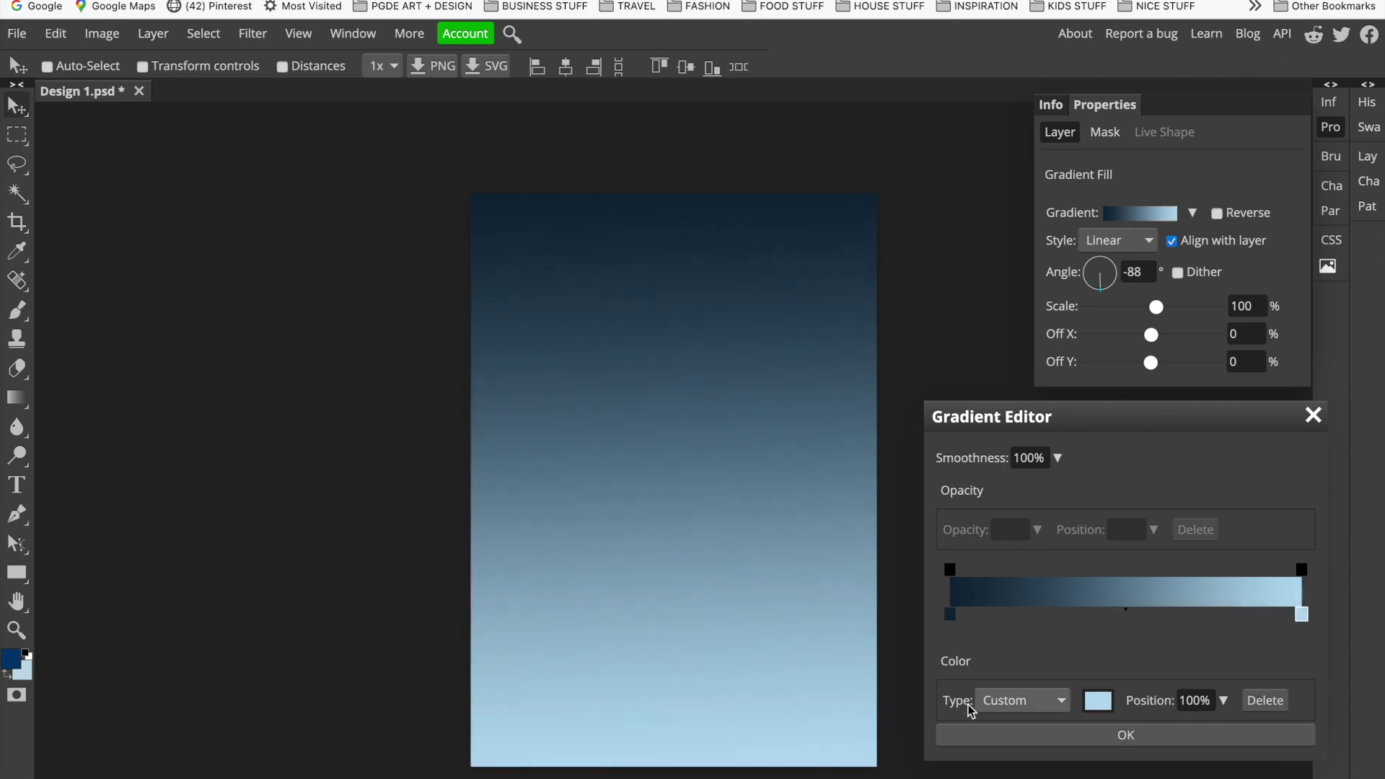
Try black (000000) as the custom color of the gradient's end stop
click(1060, 703)
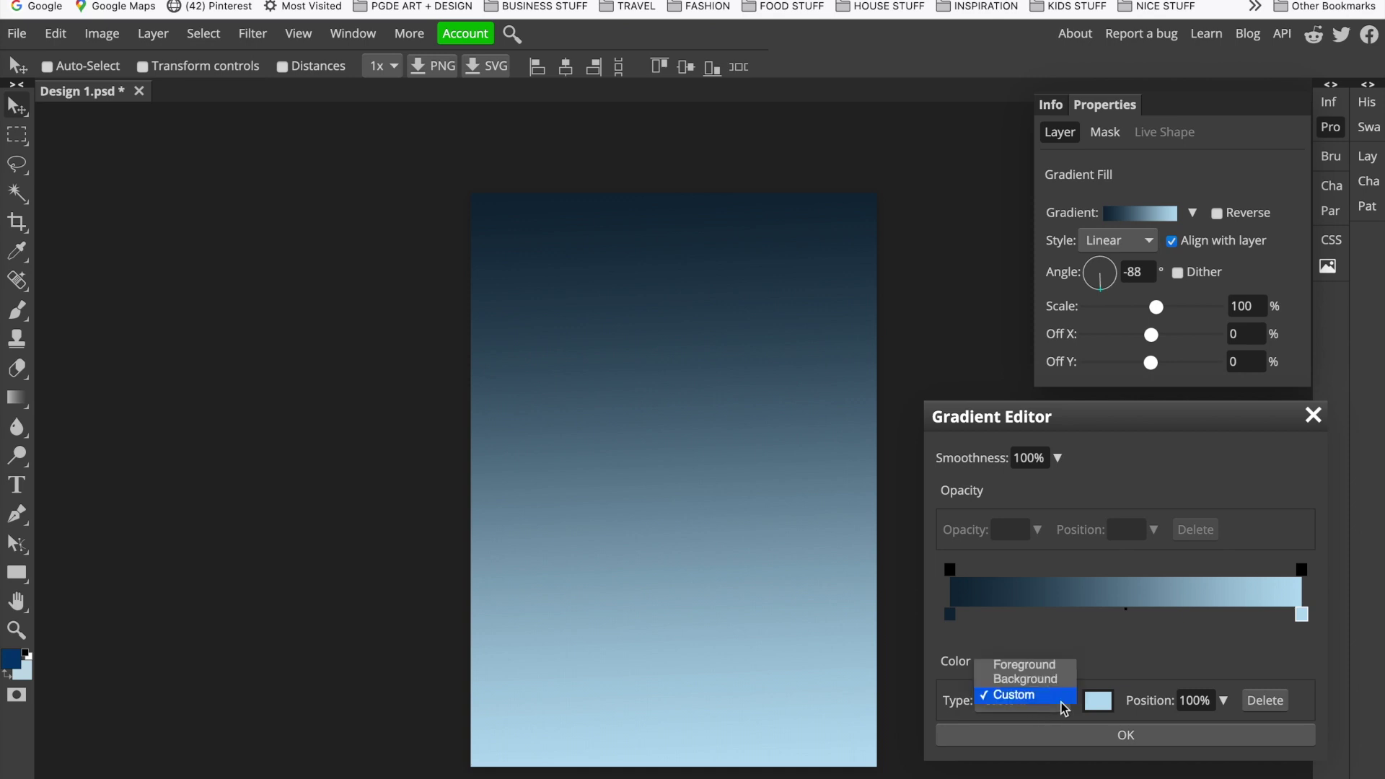
click(1062, 696)
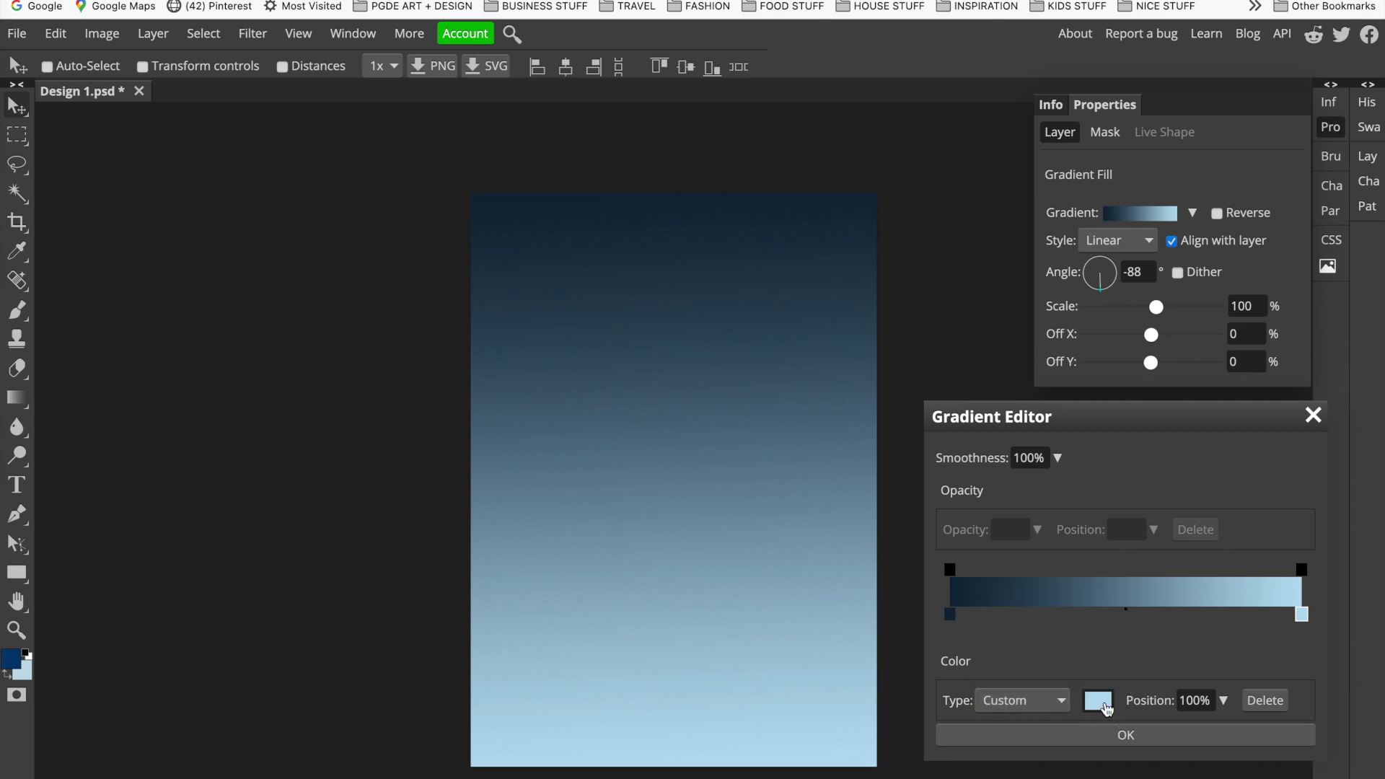
click(1098, 701)
drag(127, 371, 127, 590)
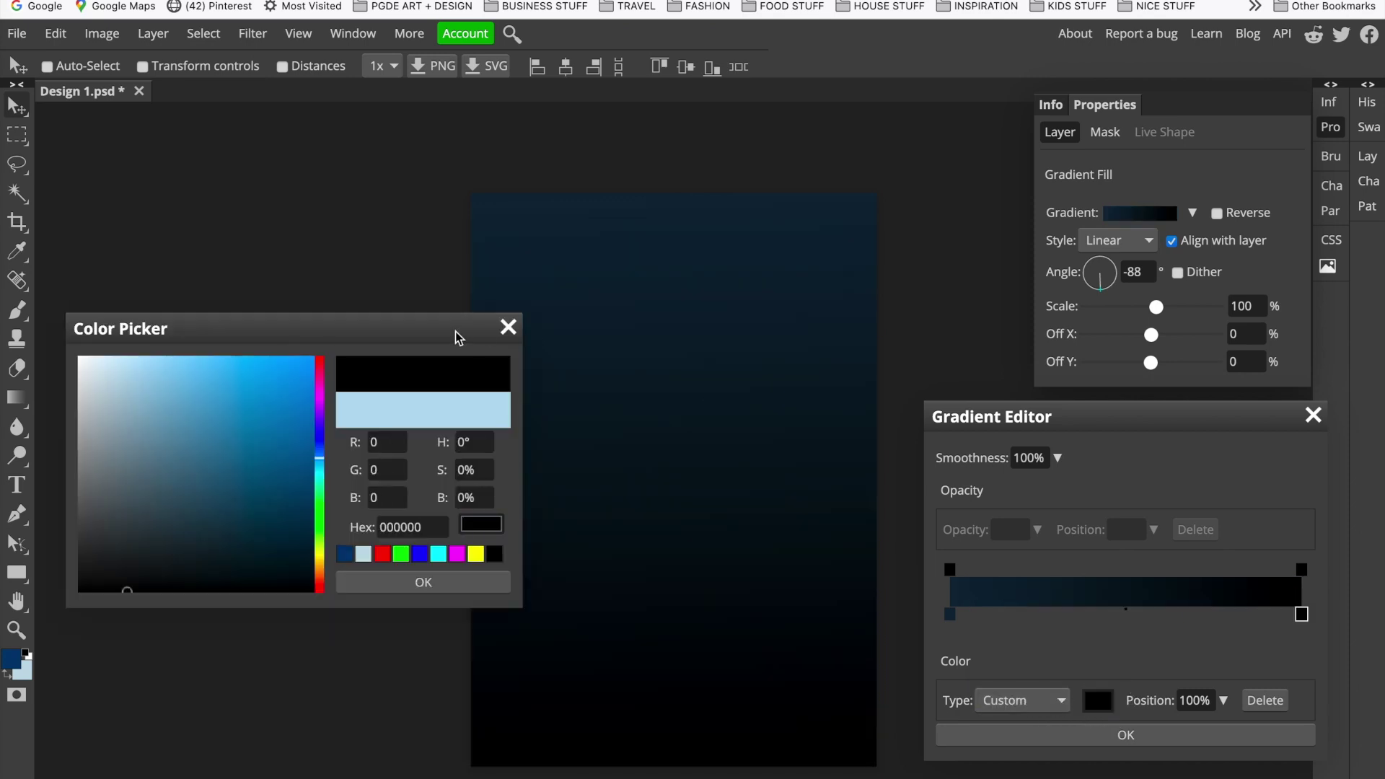
click(508, 330)
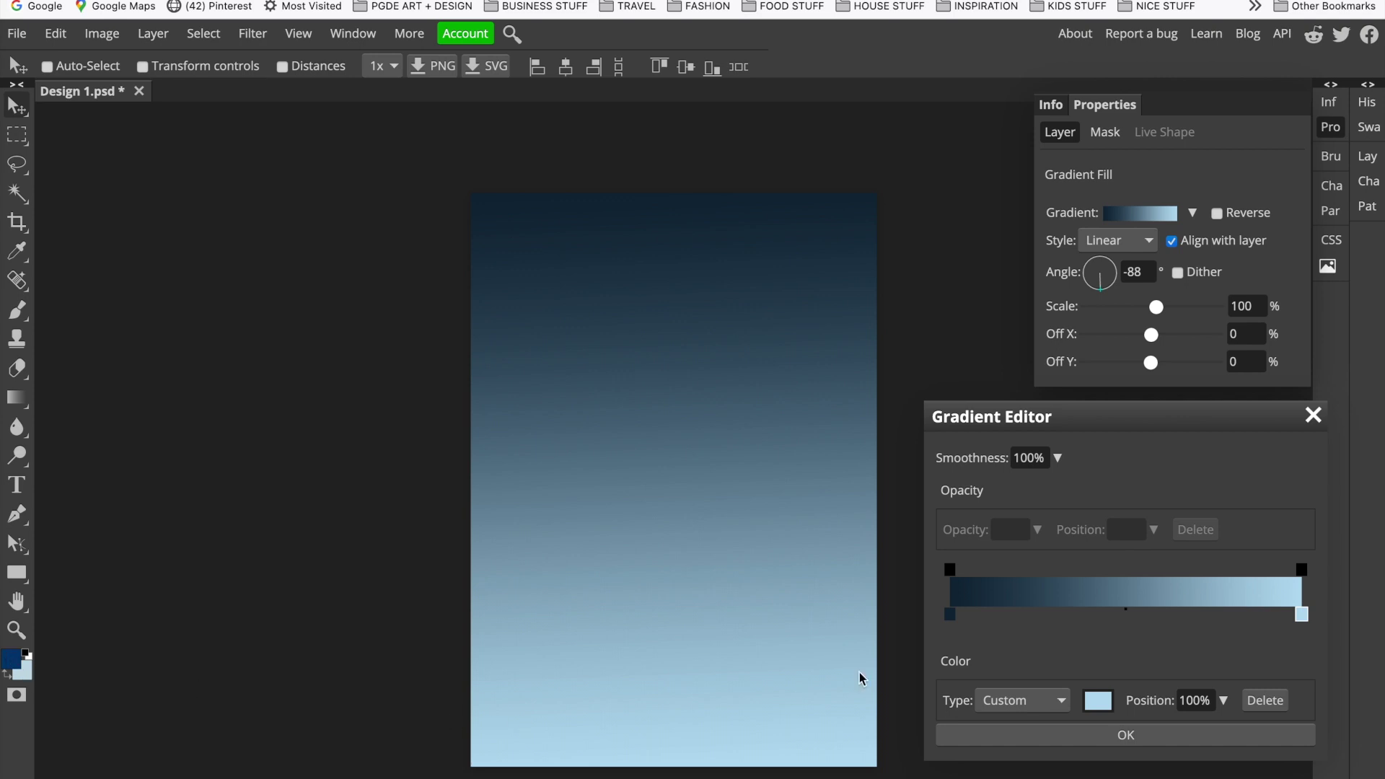
Set the gradient's end color stop and its start color stop to the Foreground color
click(1046, 703)
click(1040, 663)
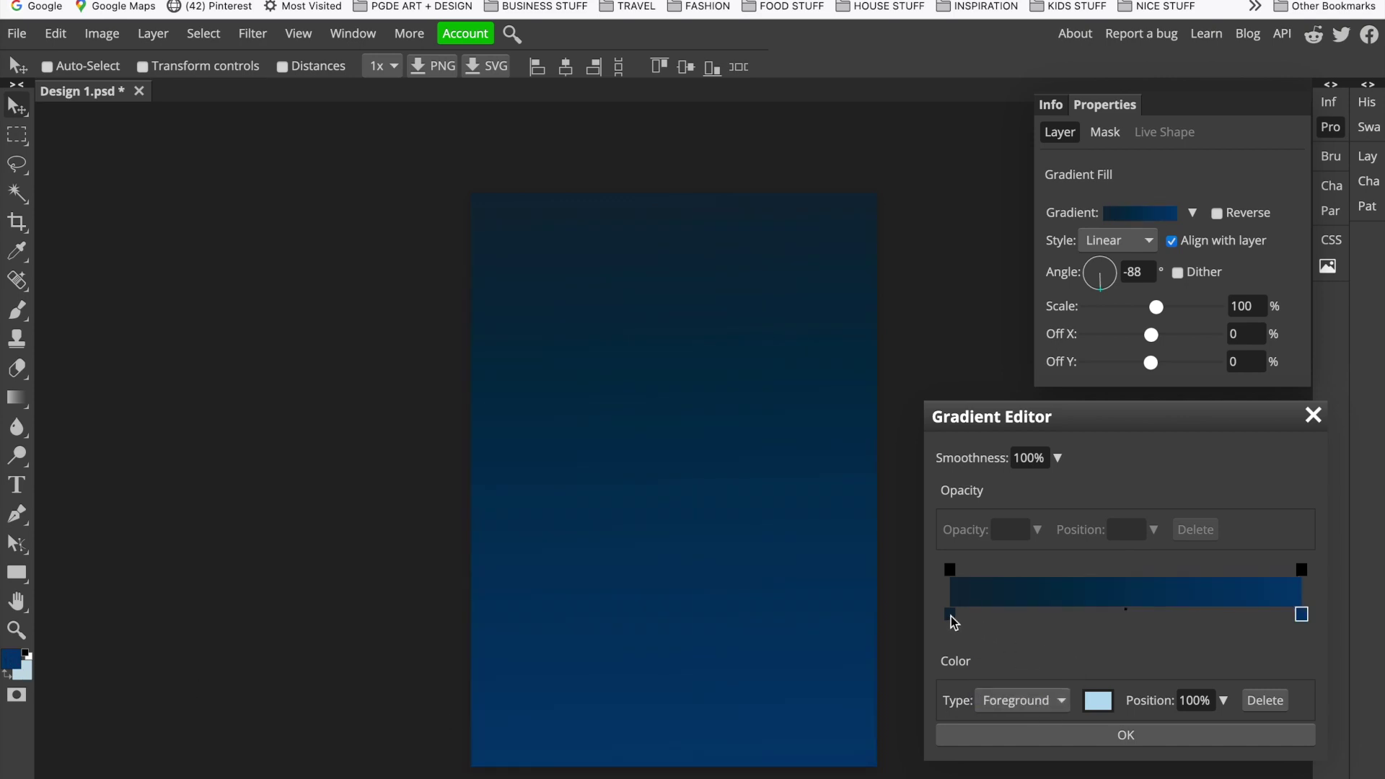
click(950, 615)
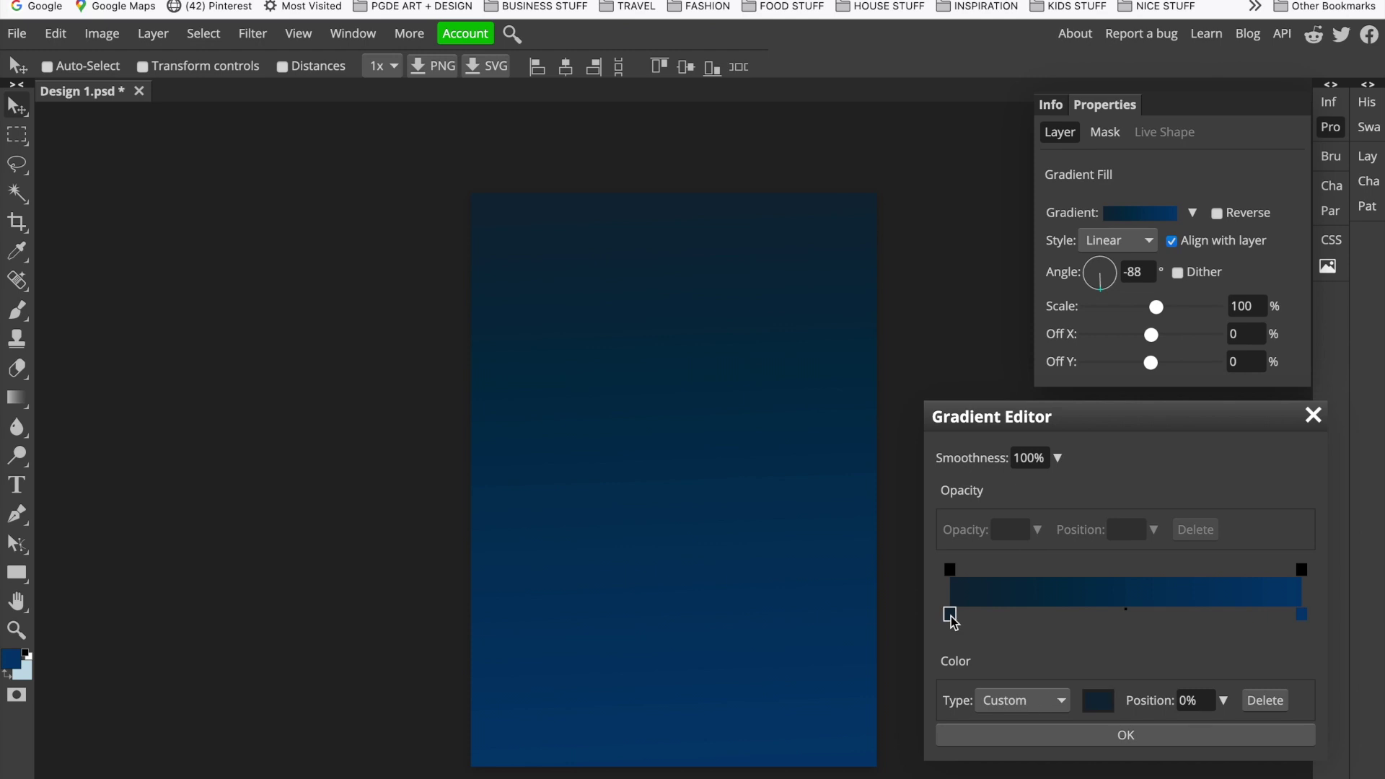
click(1002, 698)
click(1003, 667)
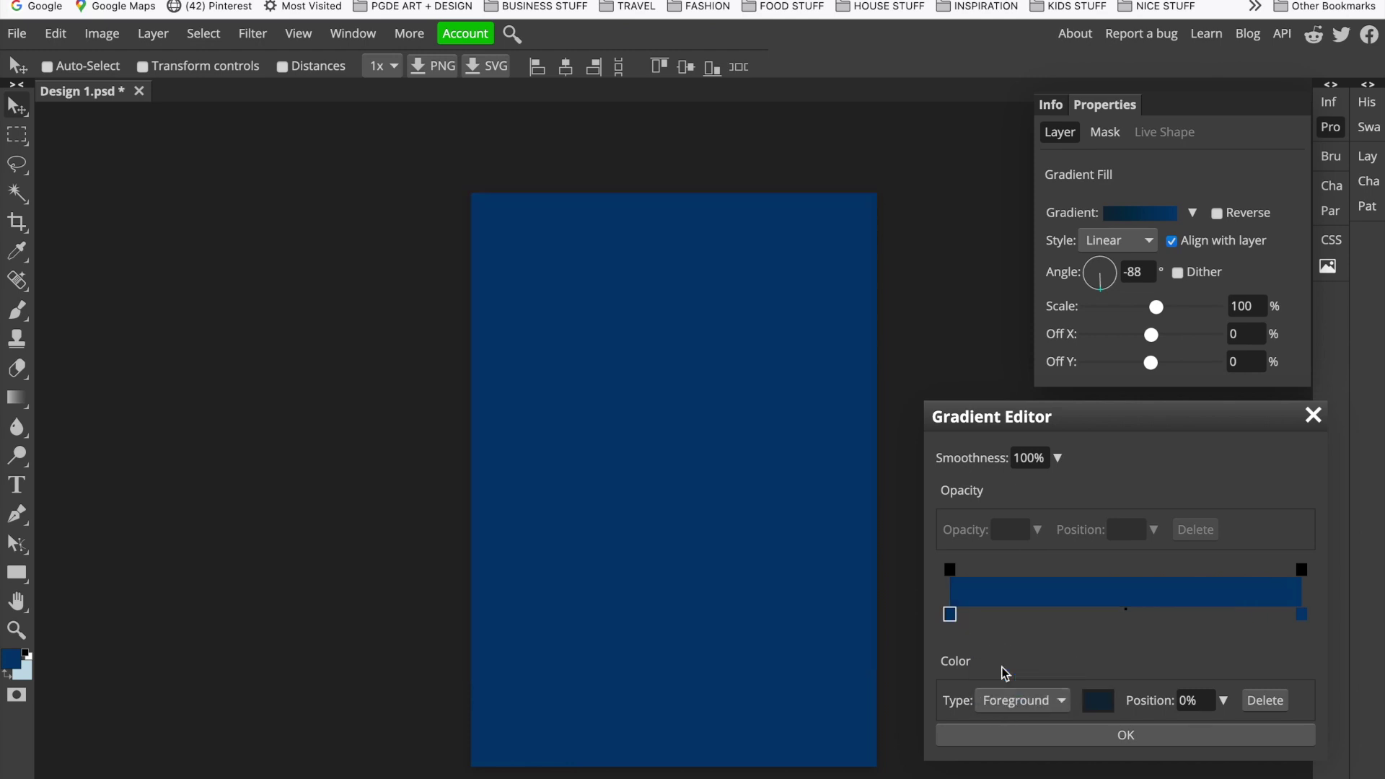
Give the gradient a Background color stop at its far end, at position 101%
click(1304, 615)
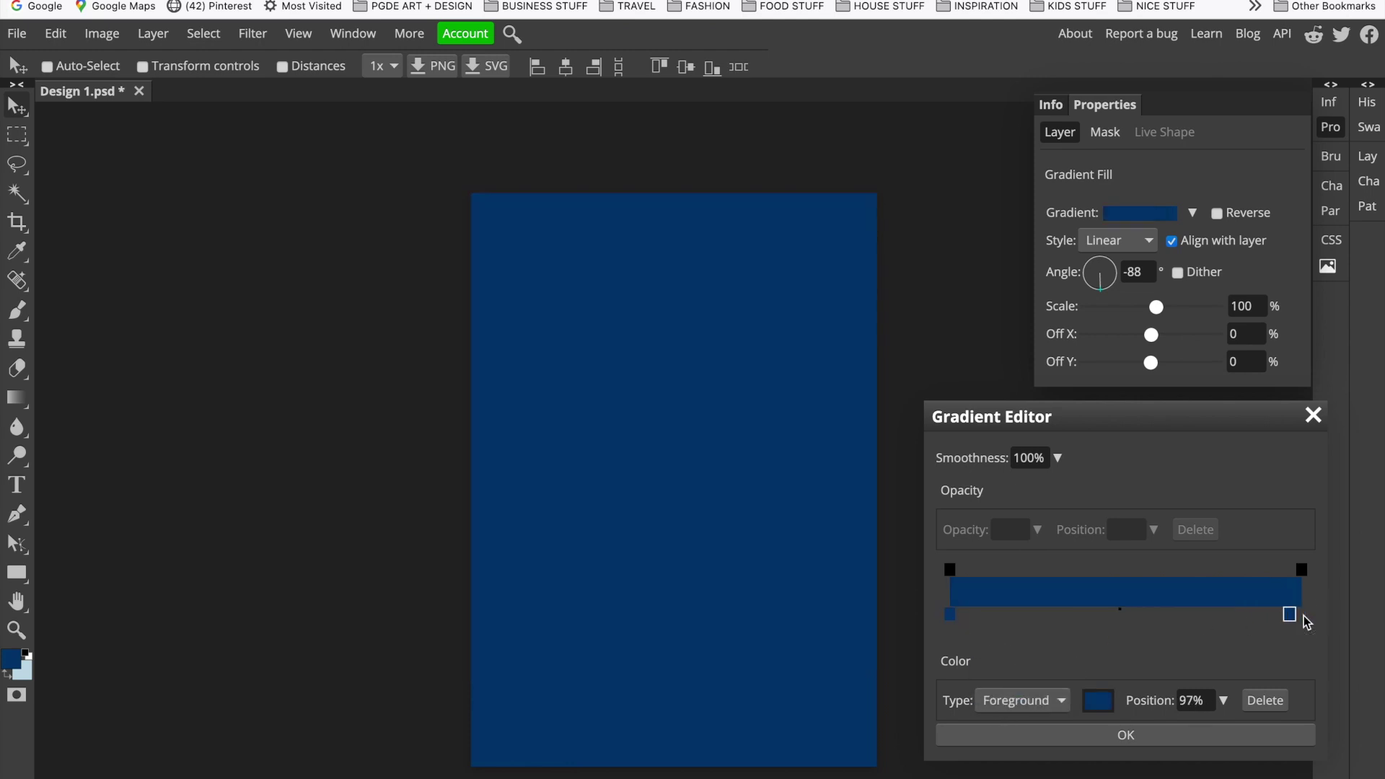
click(1050, 701)
click(1050, 678)
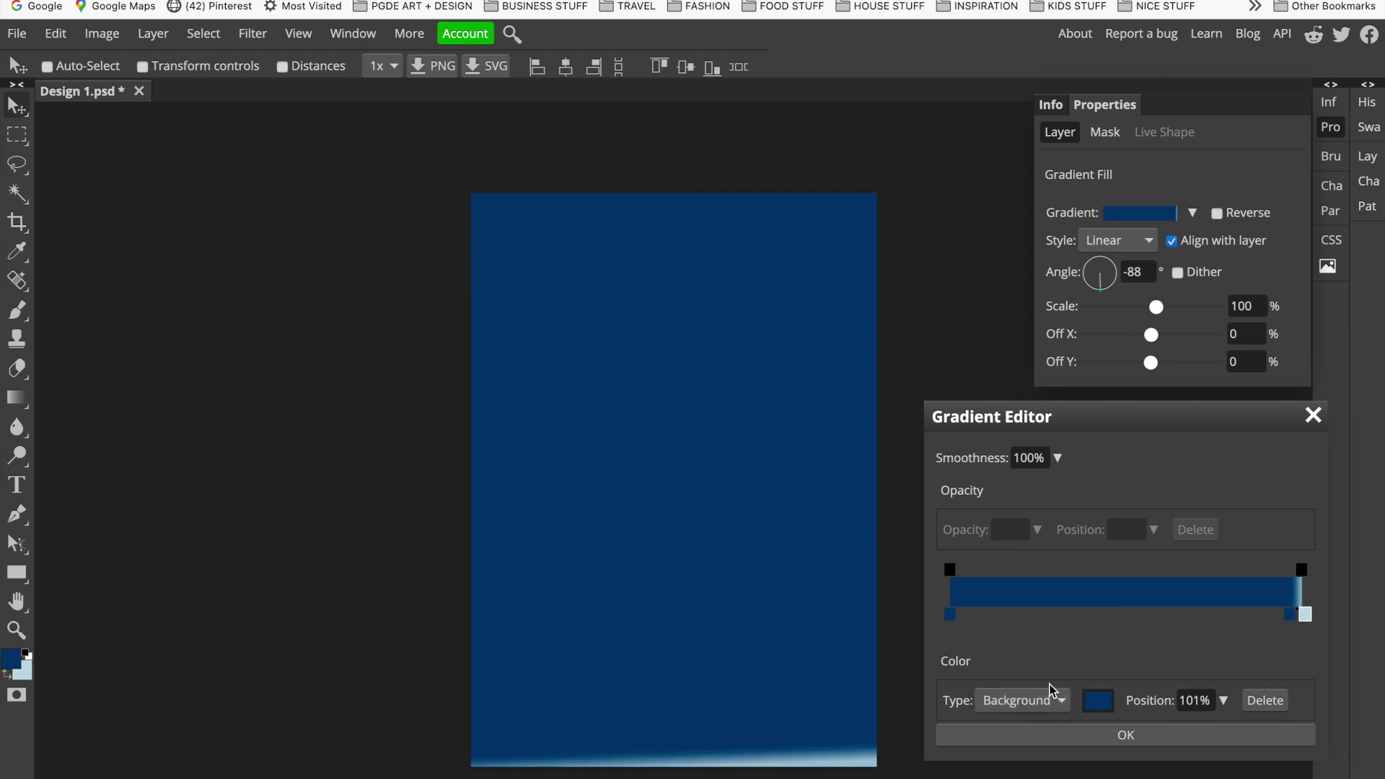
Slide the Foreground color stop near the gradient's end to position 0%, trying out other positions along the bar
click(1289, 613)
drag(1289, 615, 957, 631)
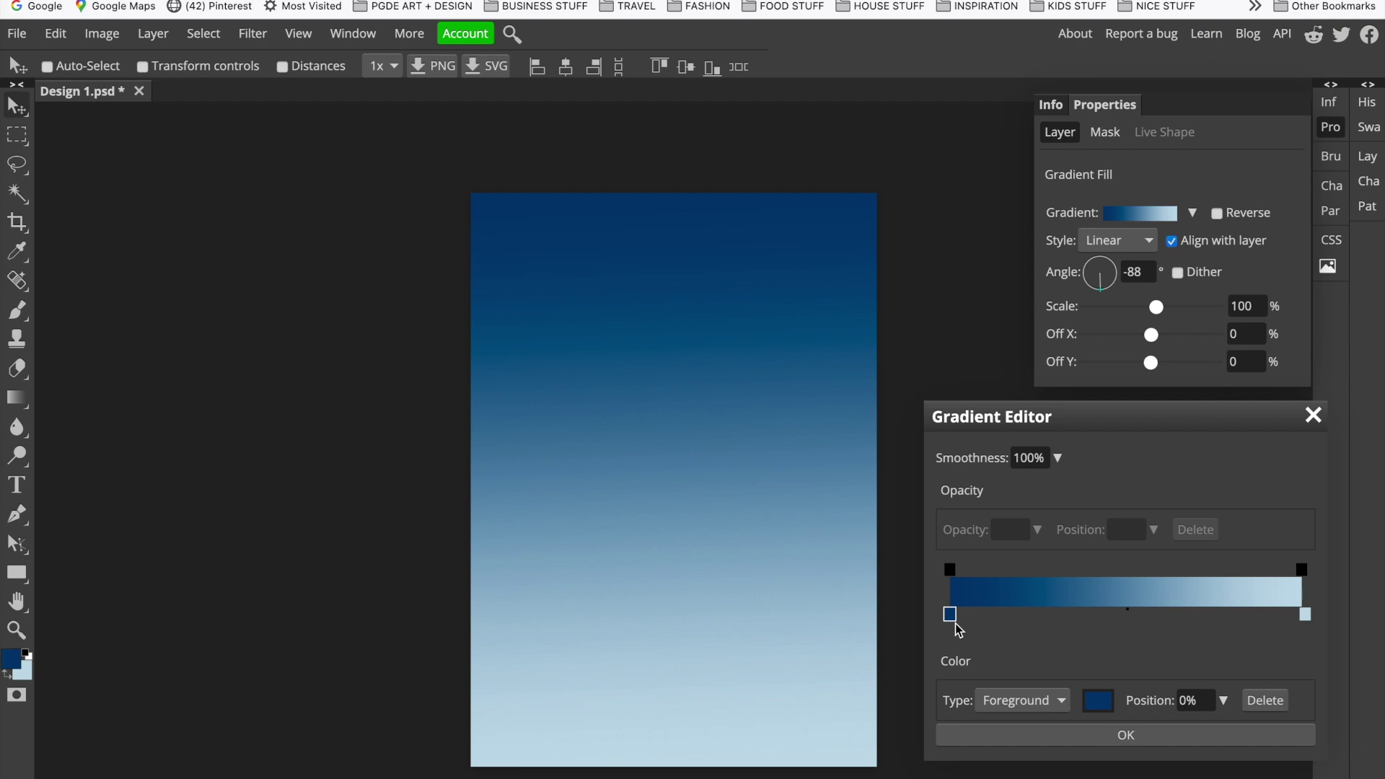
click(954, 616)
drag(1016, 615, 952, 622)
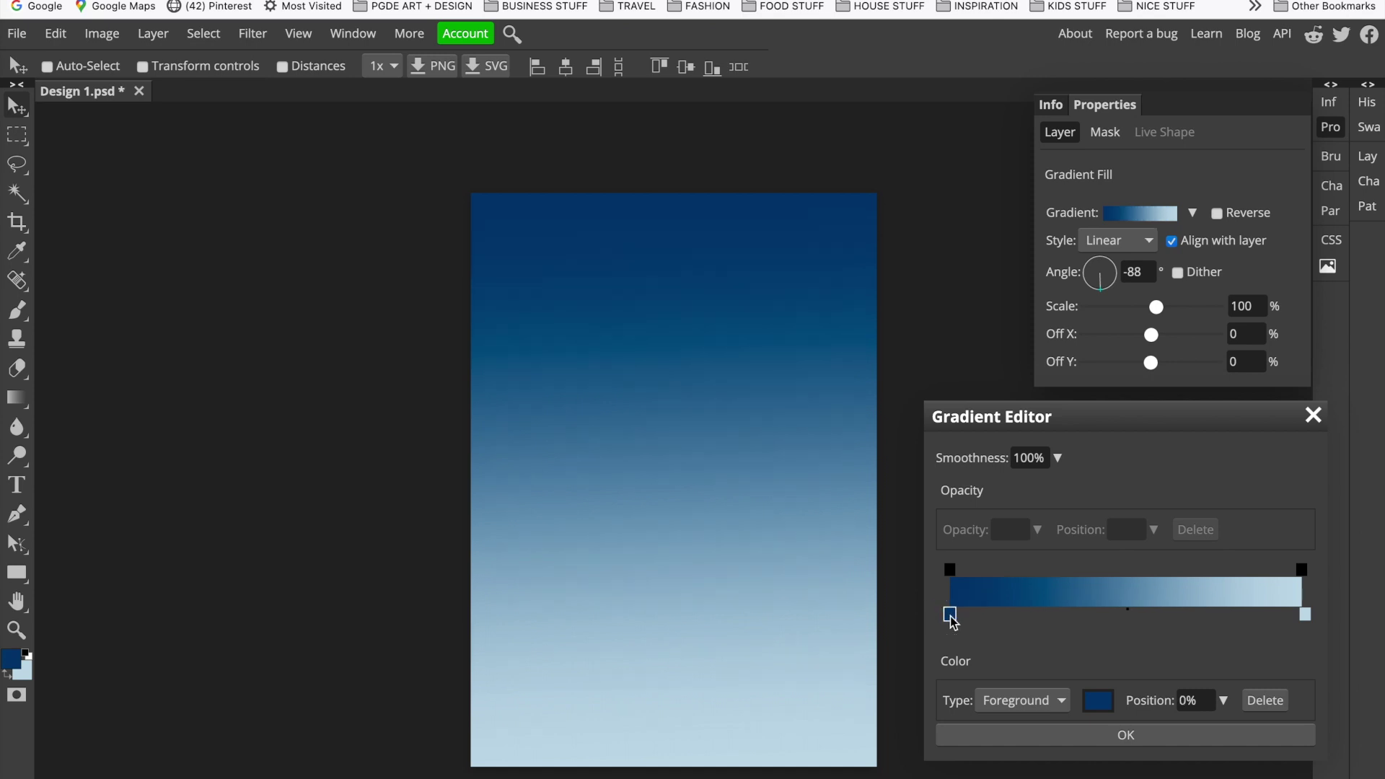
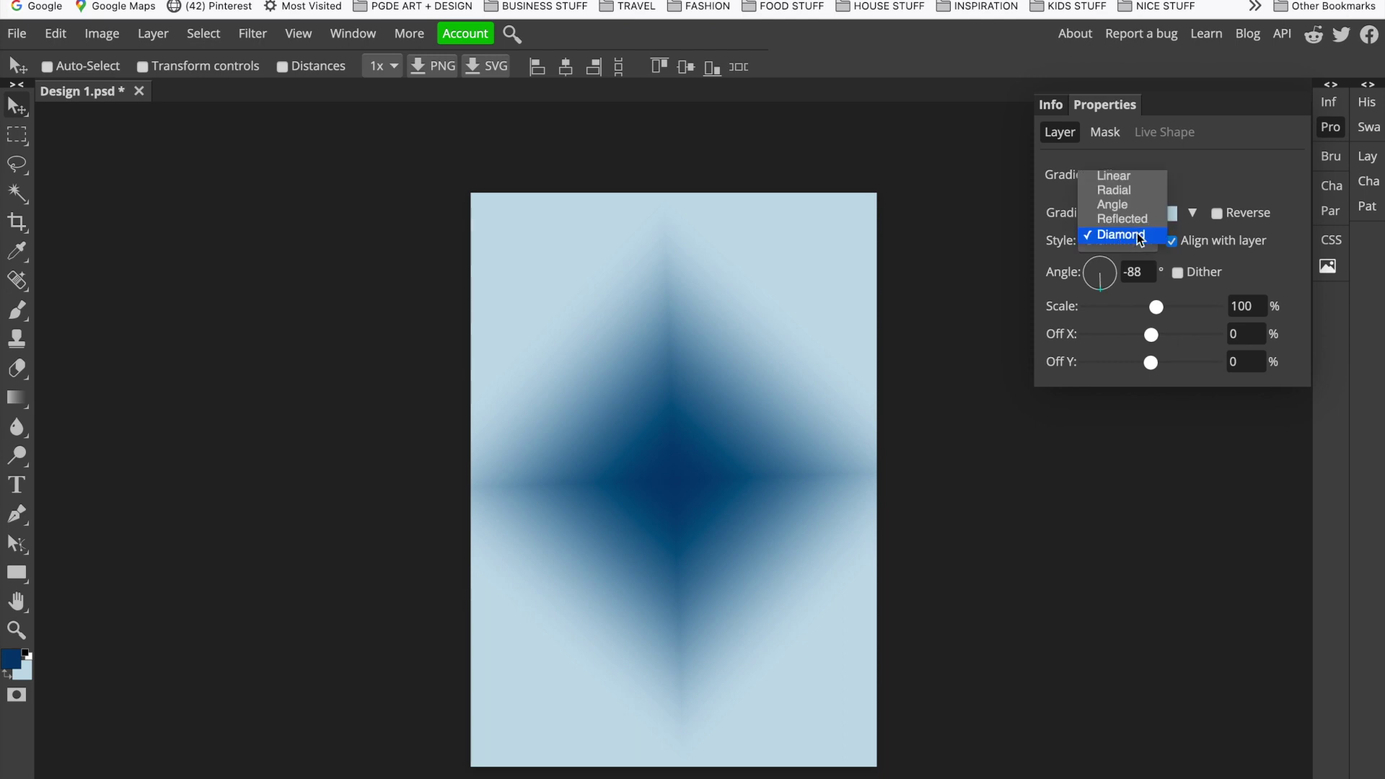
Try the Reflected style on the gradient fill and then set its style to Linear
click(1134, 220)
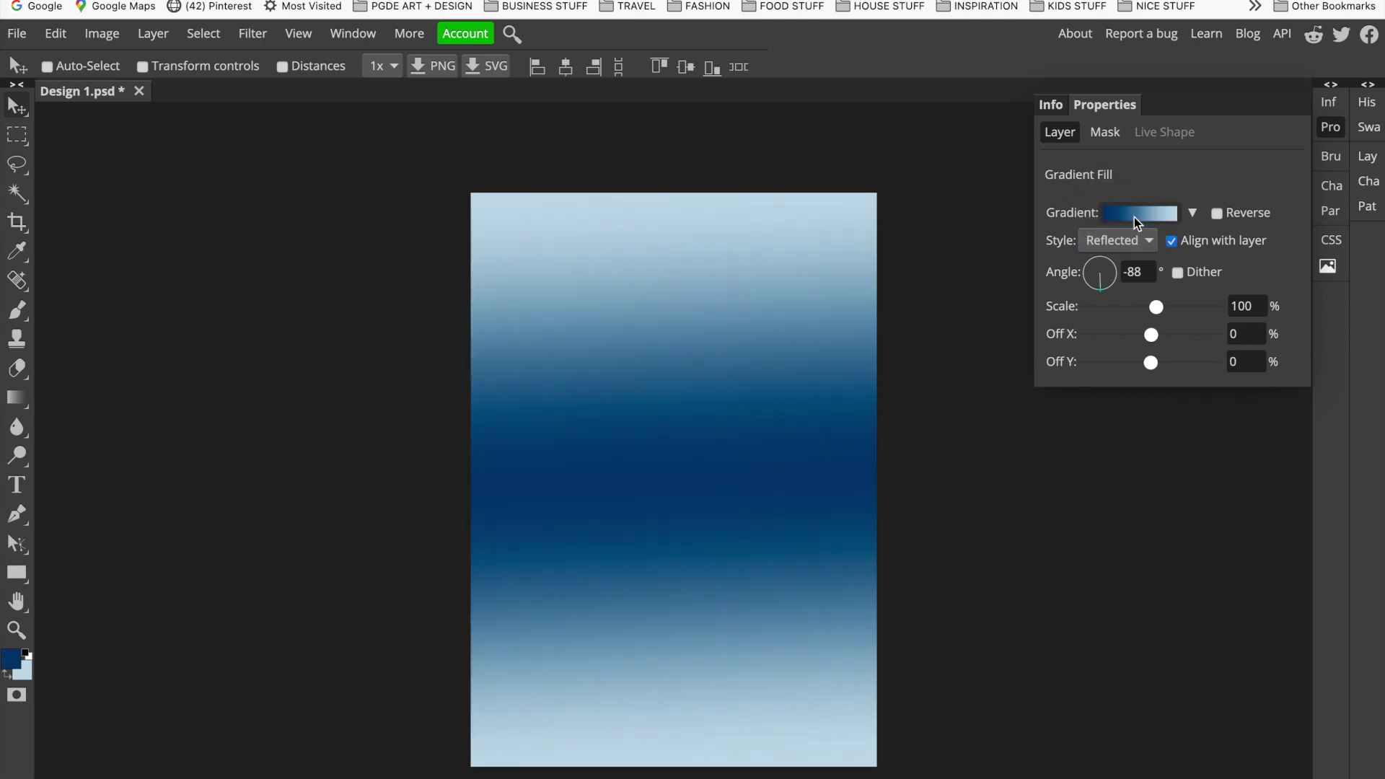
click(1118, 240)
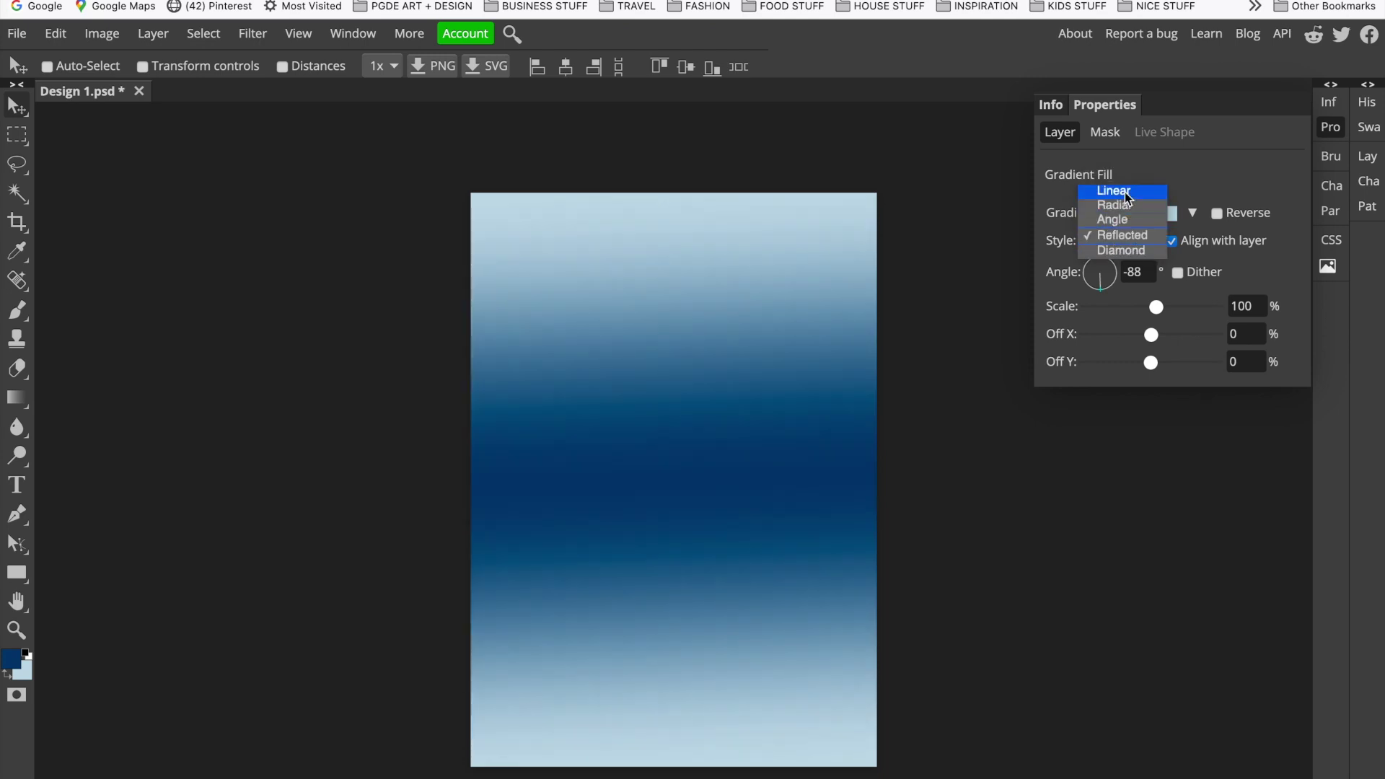
key(Escape)
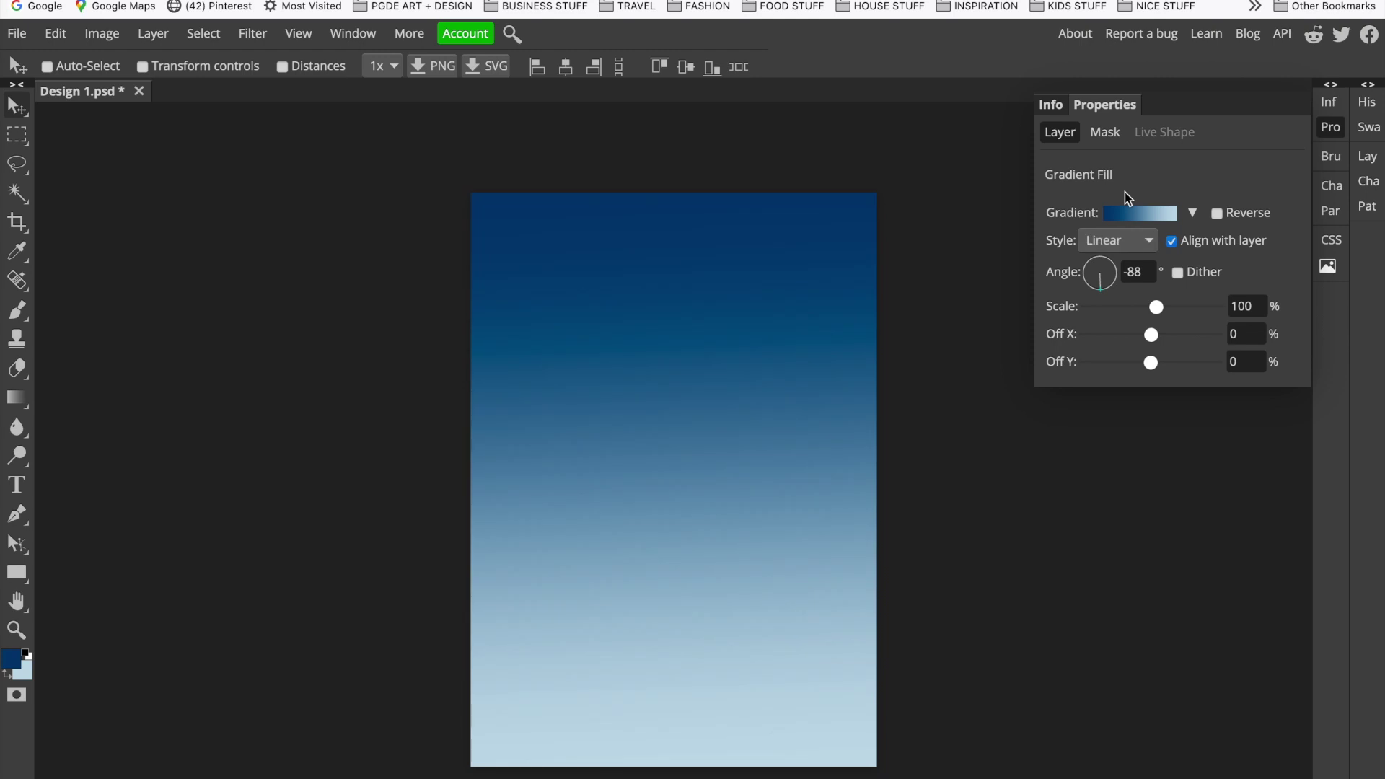
click(1331, 132)
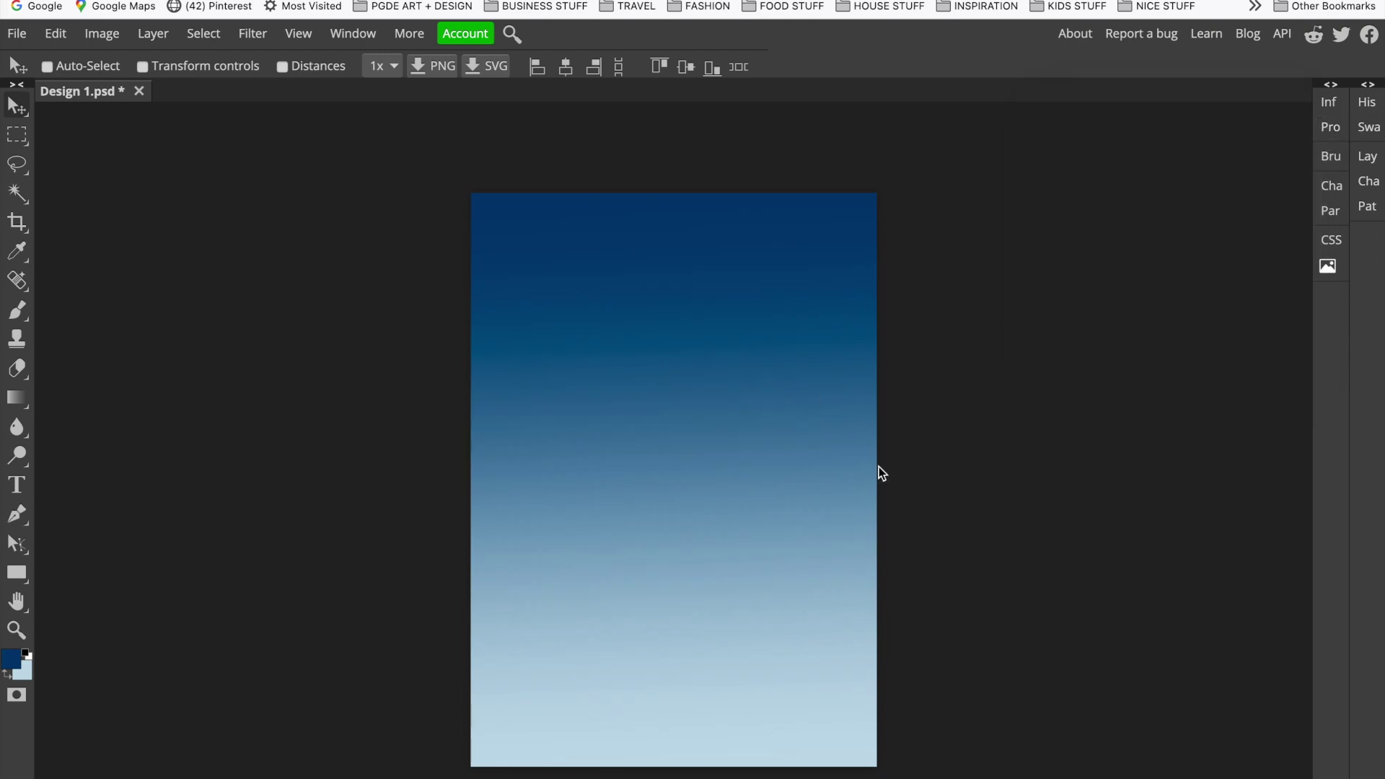
Check the layer stack by hiding Gradient Fill 1 and Color Fill 1 in turn and showing both again
click(1368, 157)
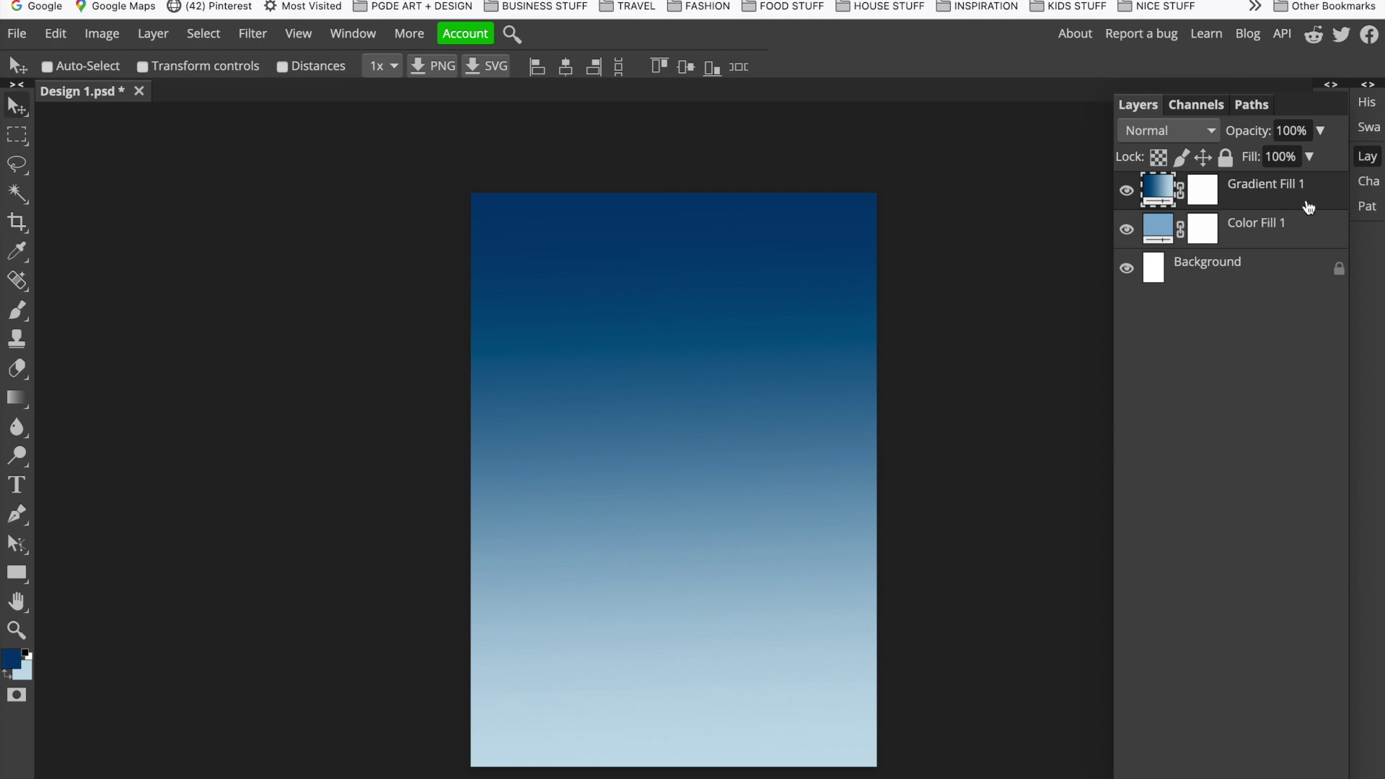
click(1127, 192)
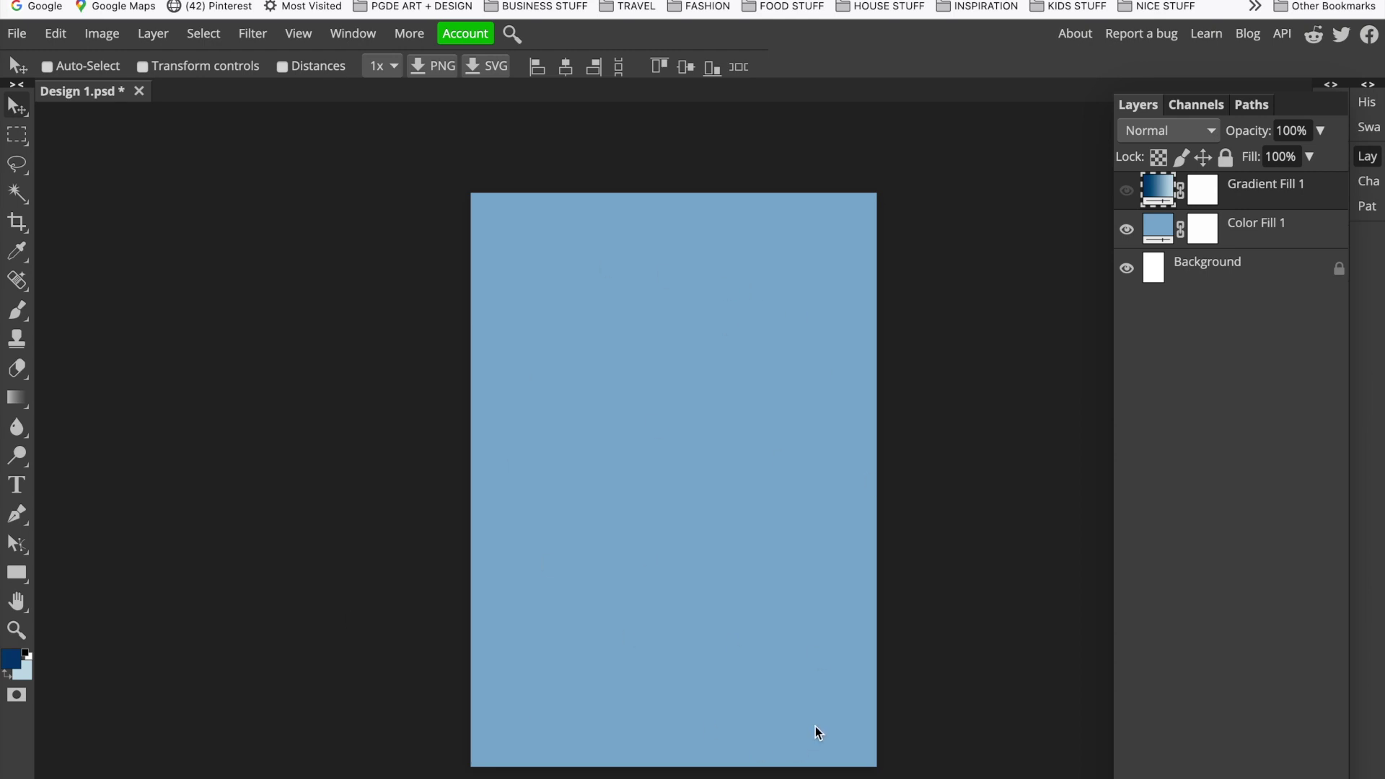
click(1127, 230)
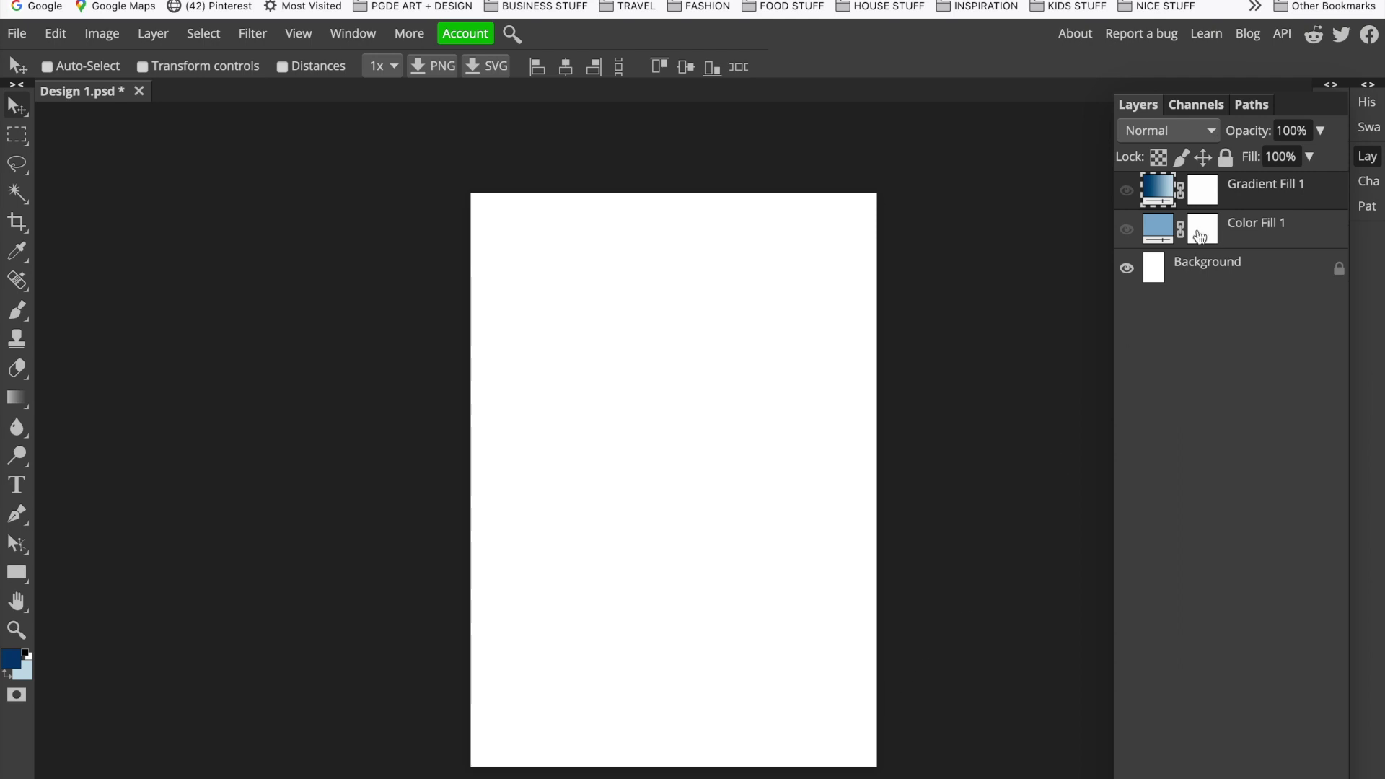
click(1127, 231)
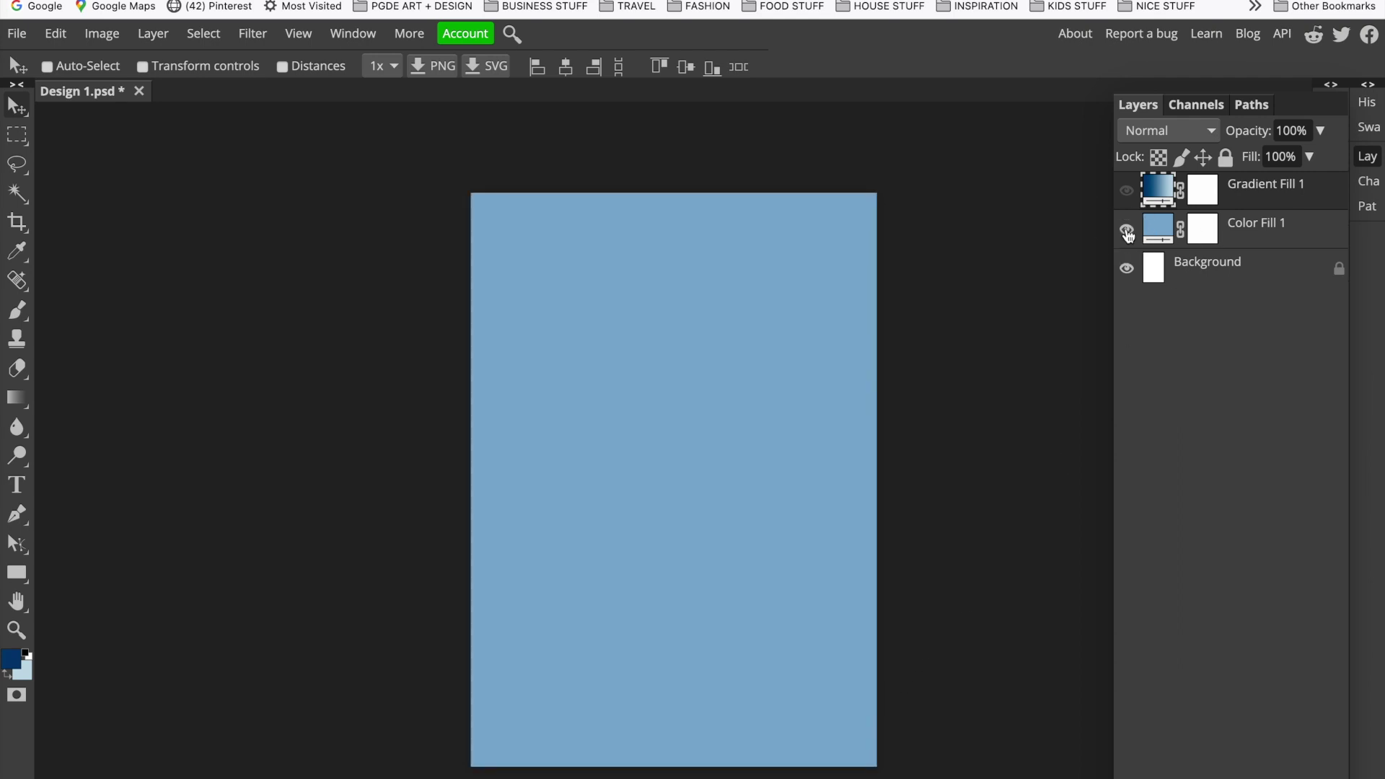
click(1127, 190)
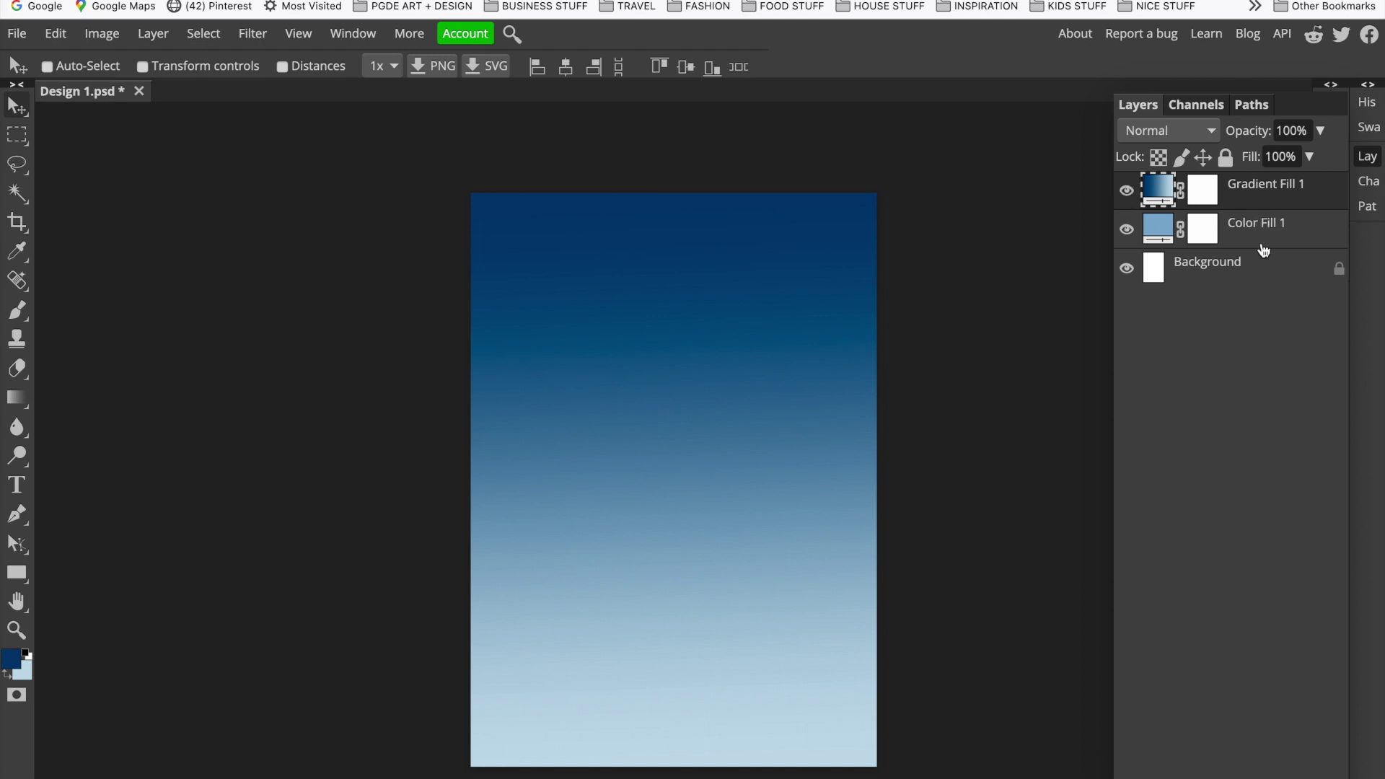
Compare the solid and gradient backgrounds by toggling the visibility of Color Fill 1 and Gradient Fill 1
click(1127, 231)
click(1126, 193)
click(1127, 230)
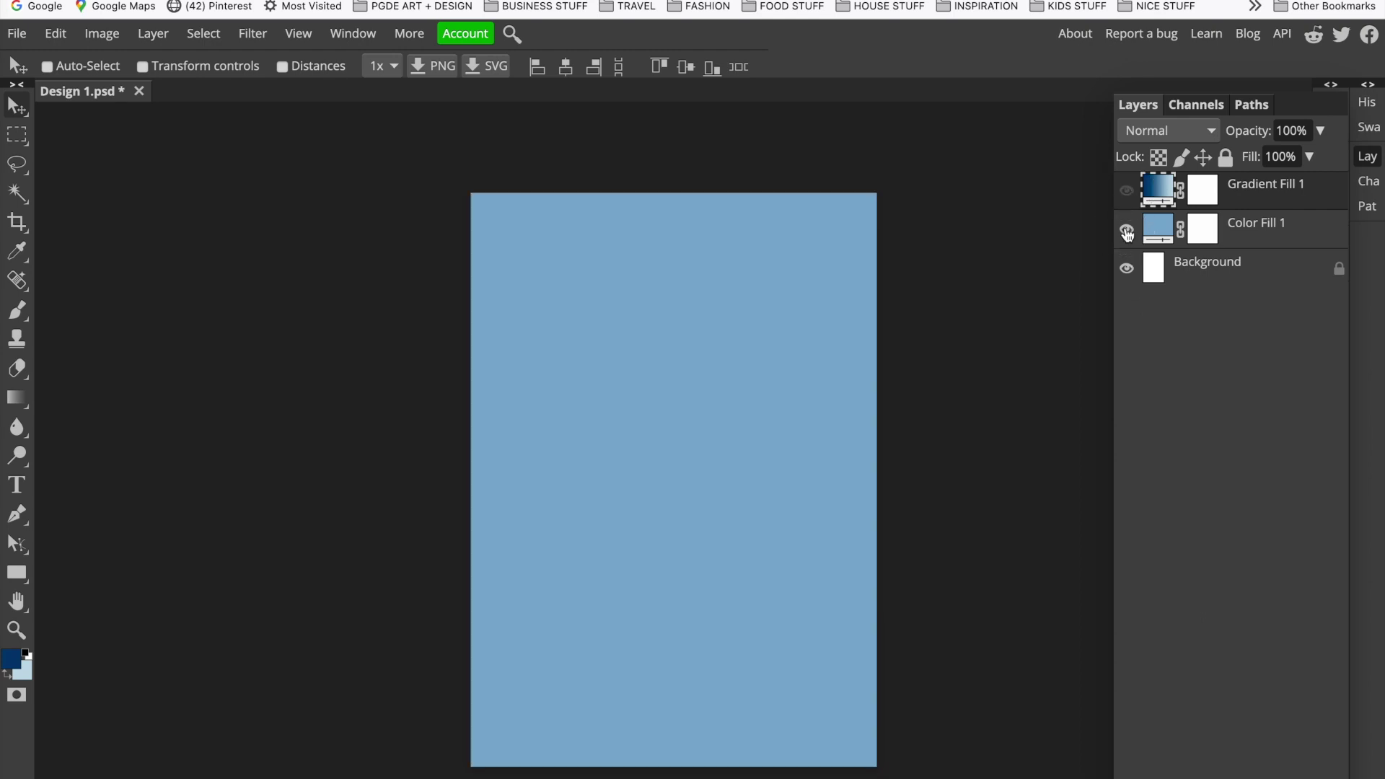
click(15, 33)
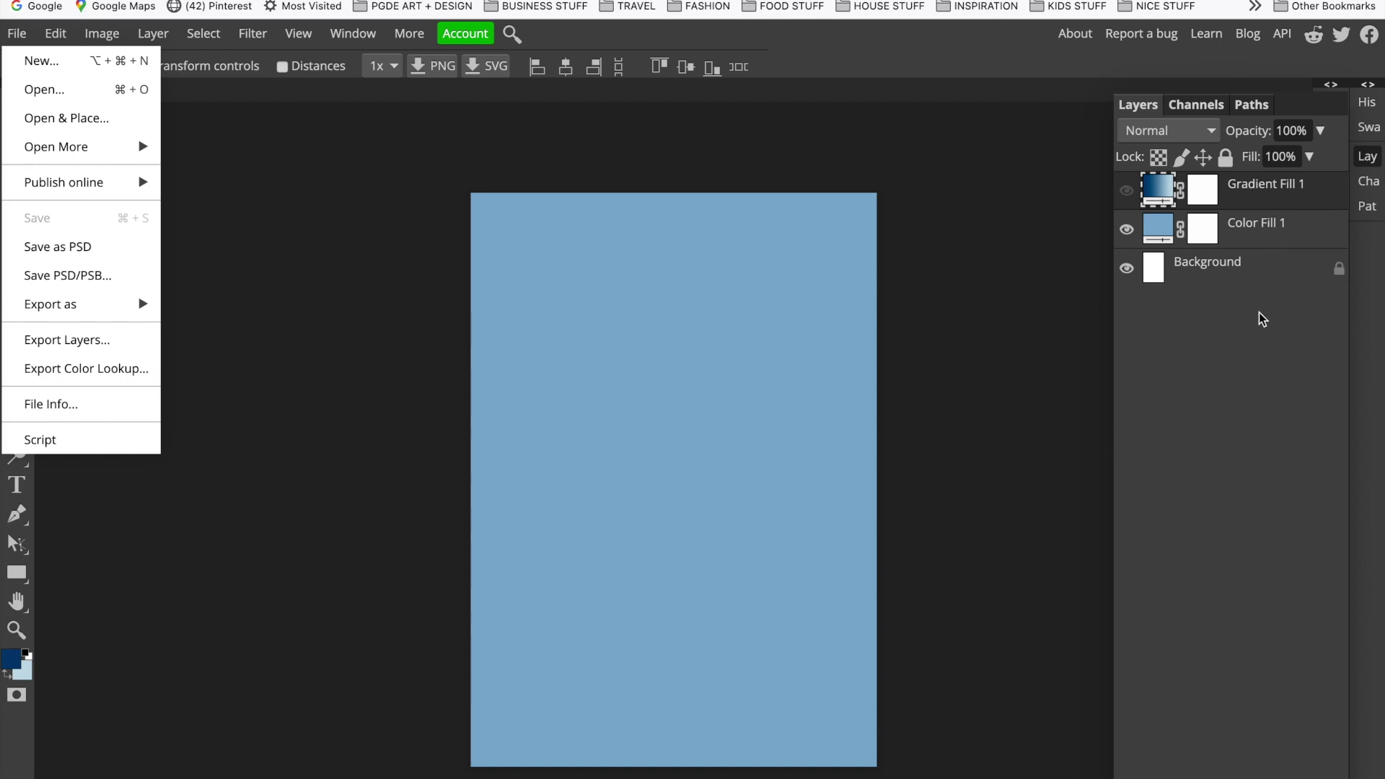
click(1126, 230)
click(1126, 229)
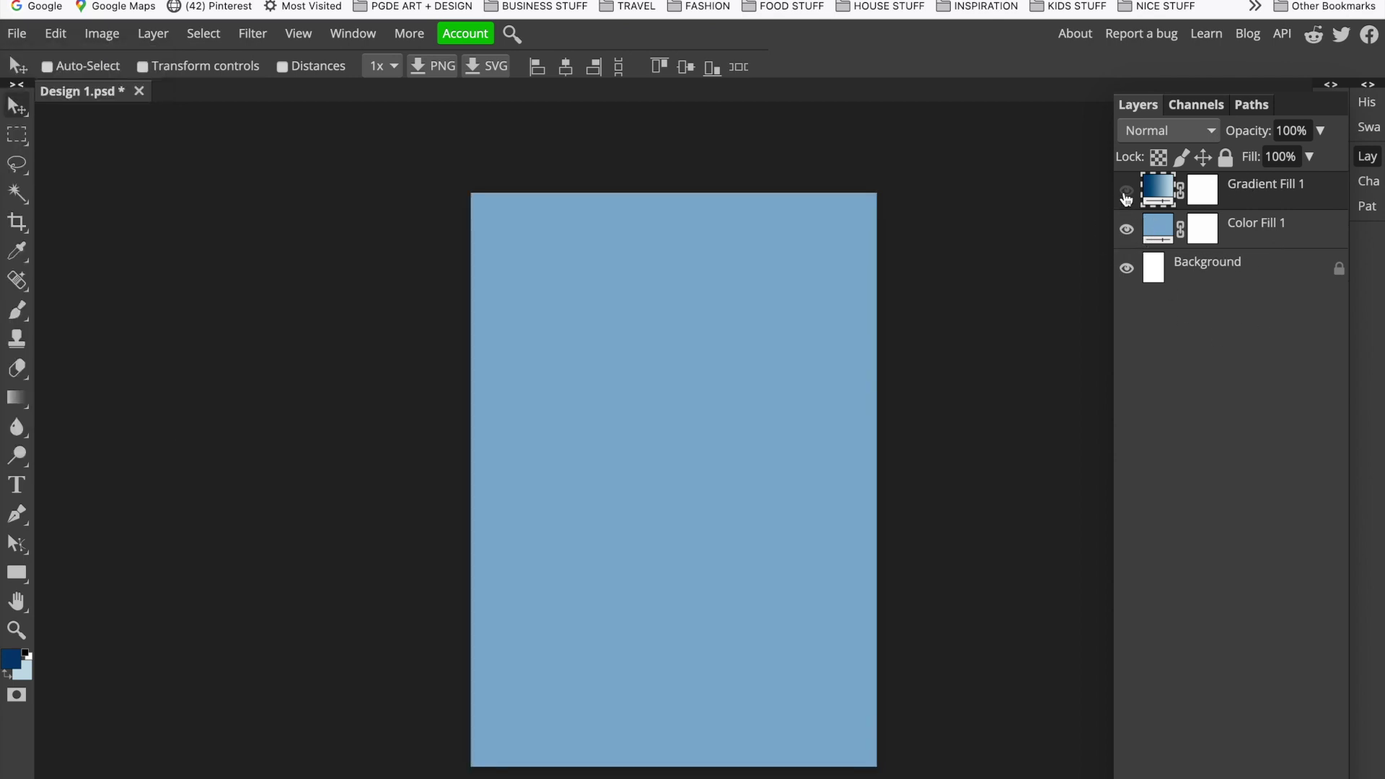
click(1126, 193)
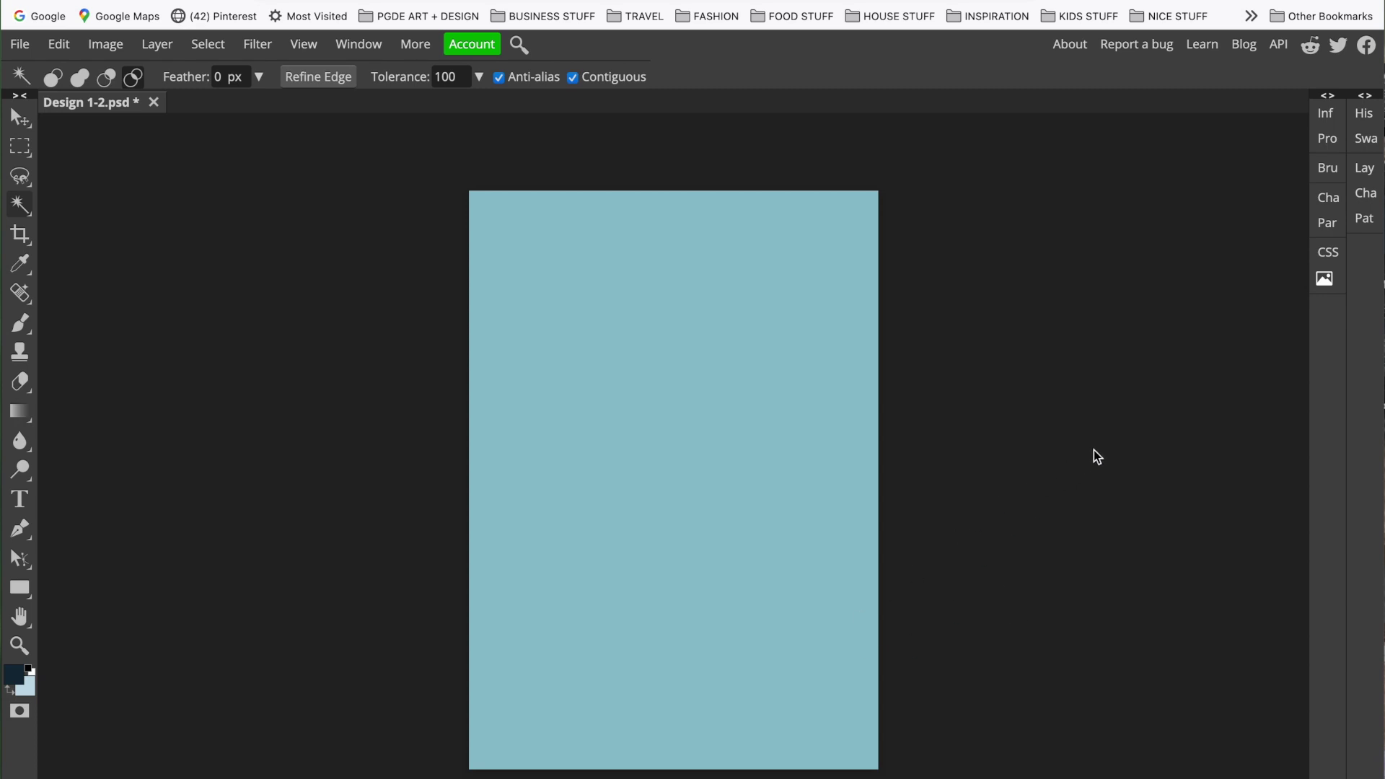
Open the scanned image RAIN DROPS SCANNED_Page_1.jpg from the SINGING IN THE RAIN folder
click(1365, 170)
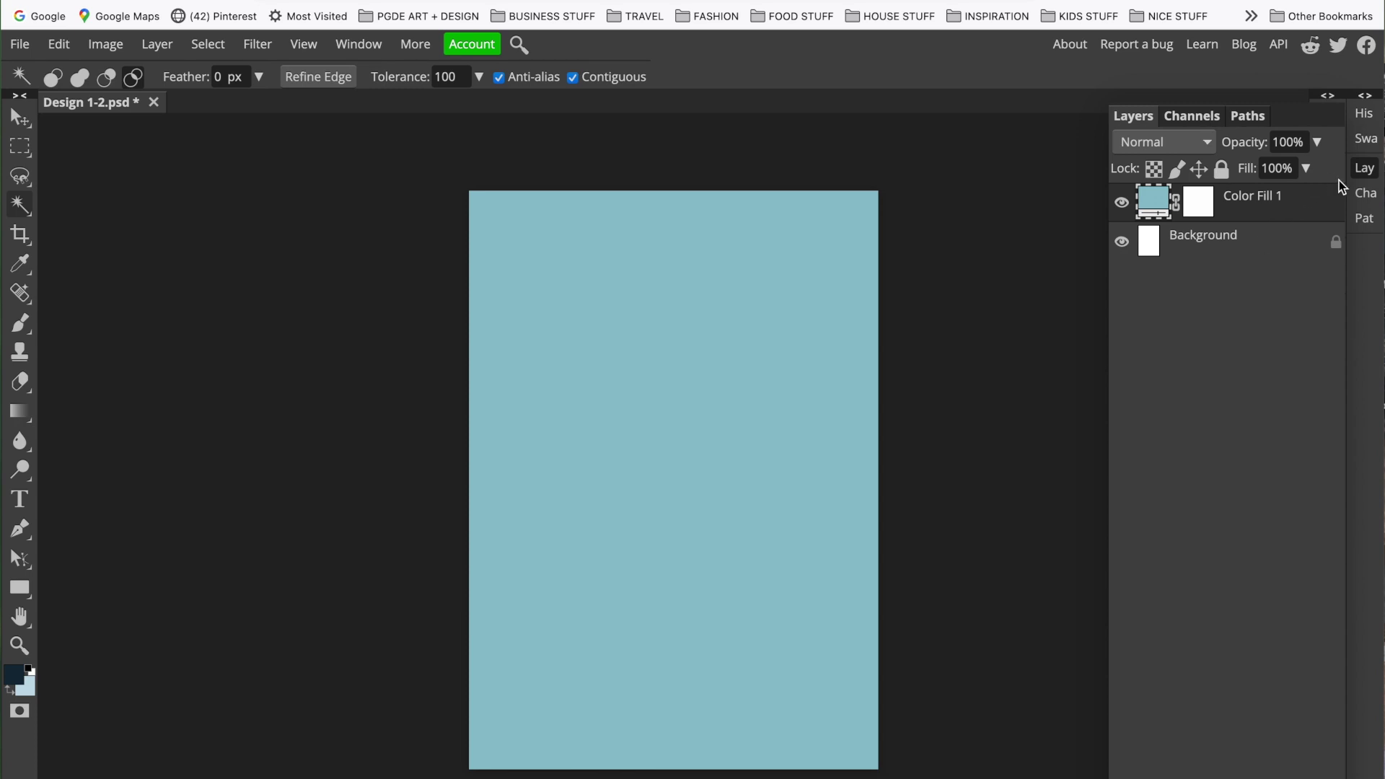
click(1364, 176)
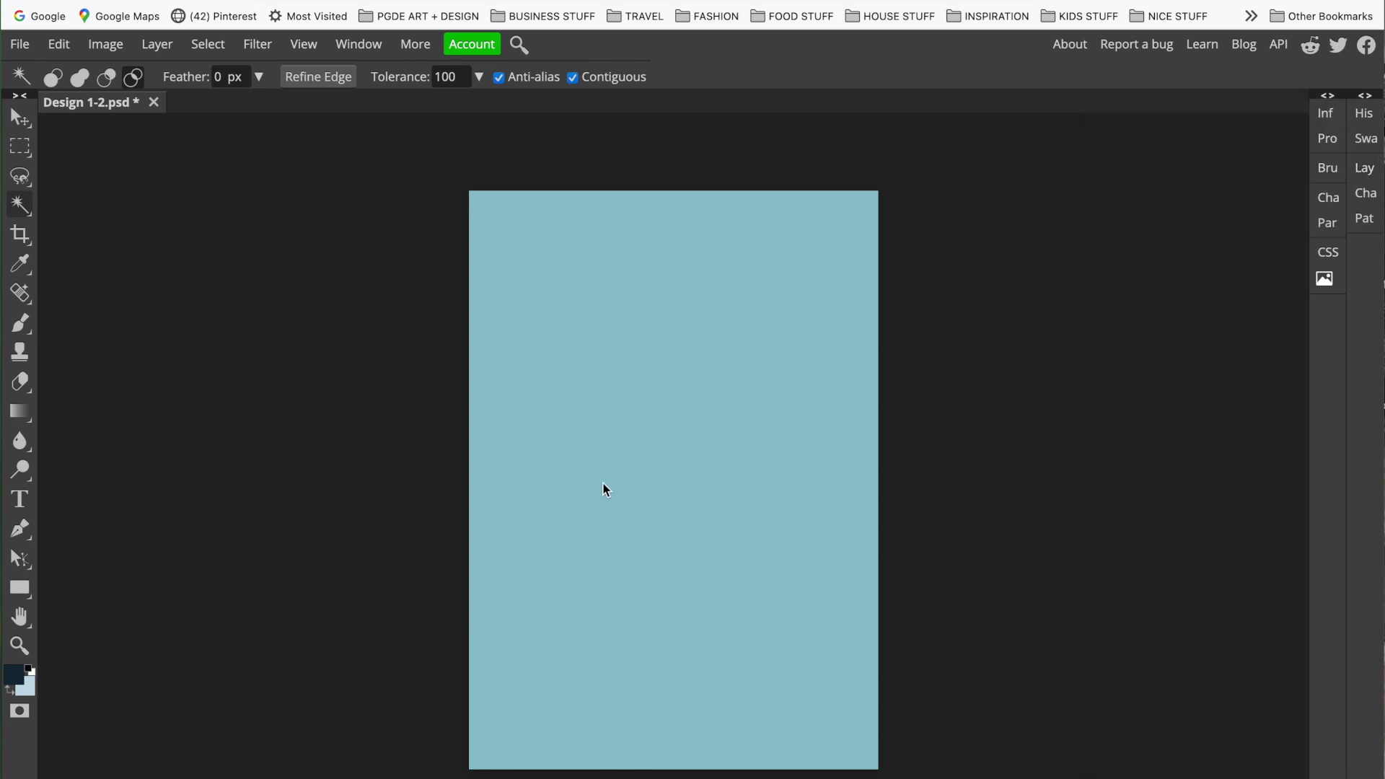
click(26, 46)
click(40, 105)
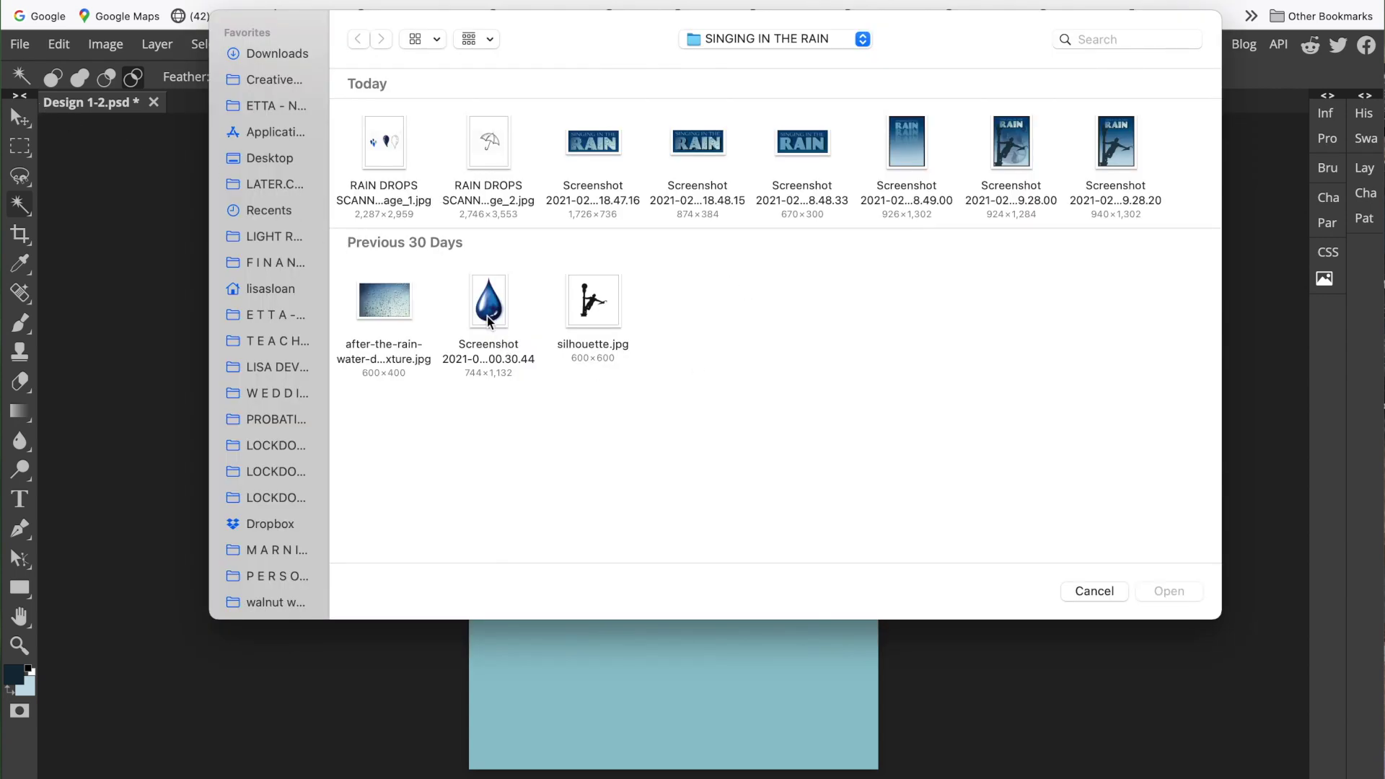
click(391, 158)
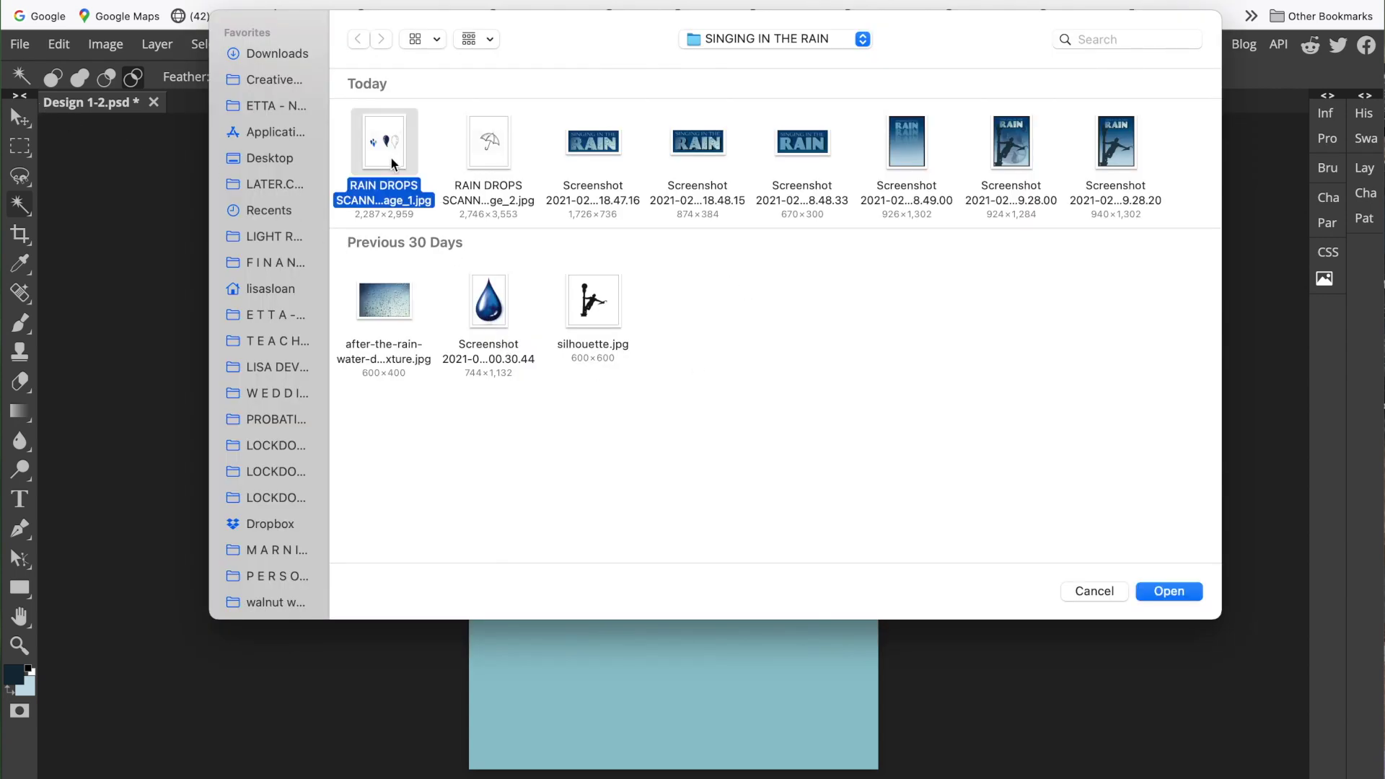
click(1166, 589)
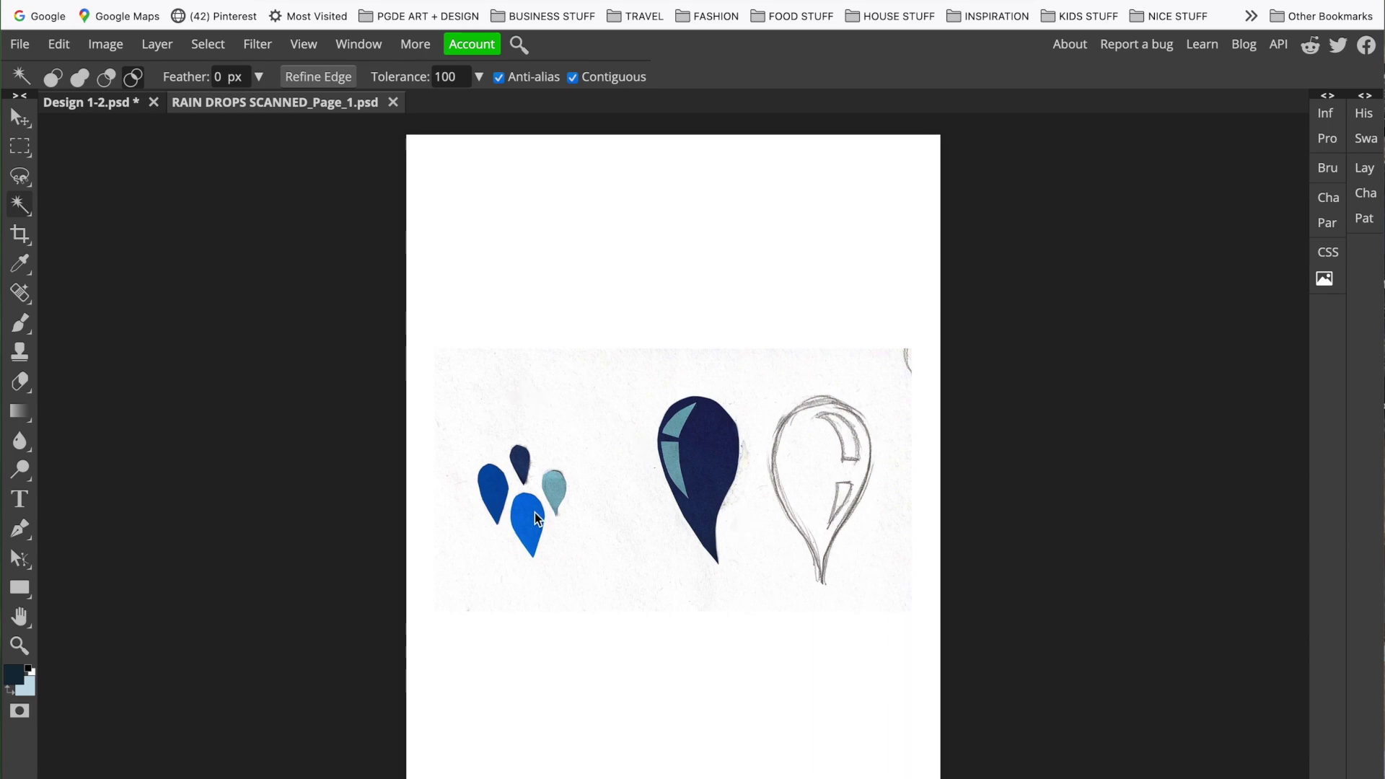
Select all four small paper raindrops in the scan with the Magic Wand, adding each one to the selection
scroll(535, 514, up, 5)
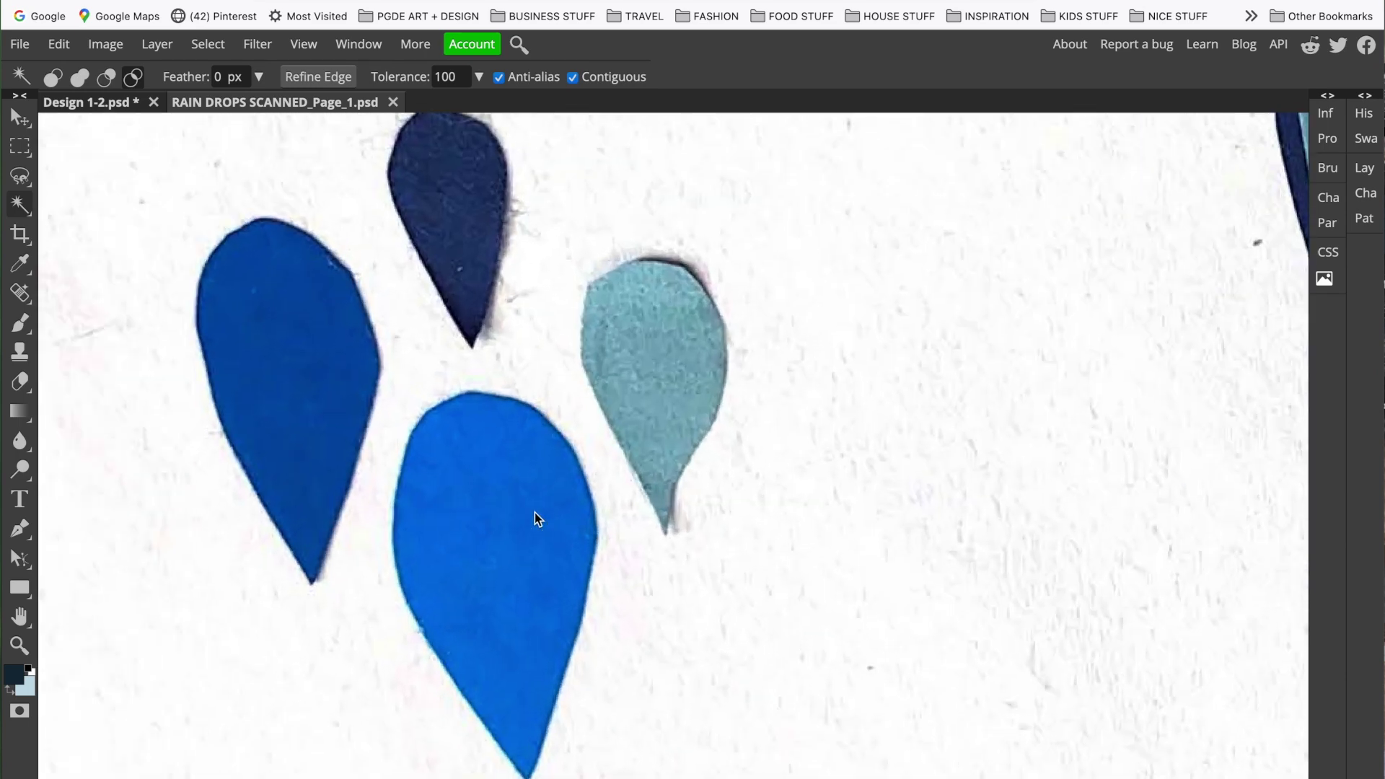
scroll(534, 514, down, 2)
scroll(534, 518, down, 2)
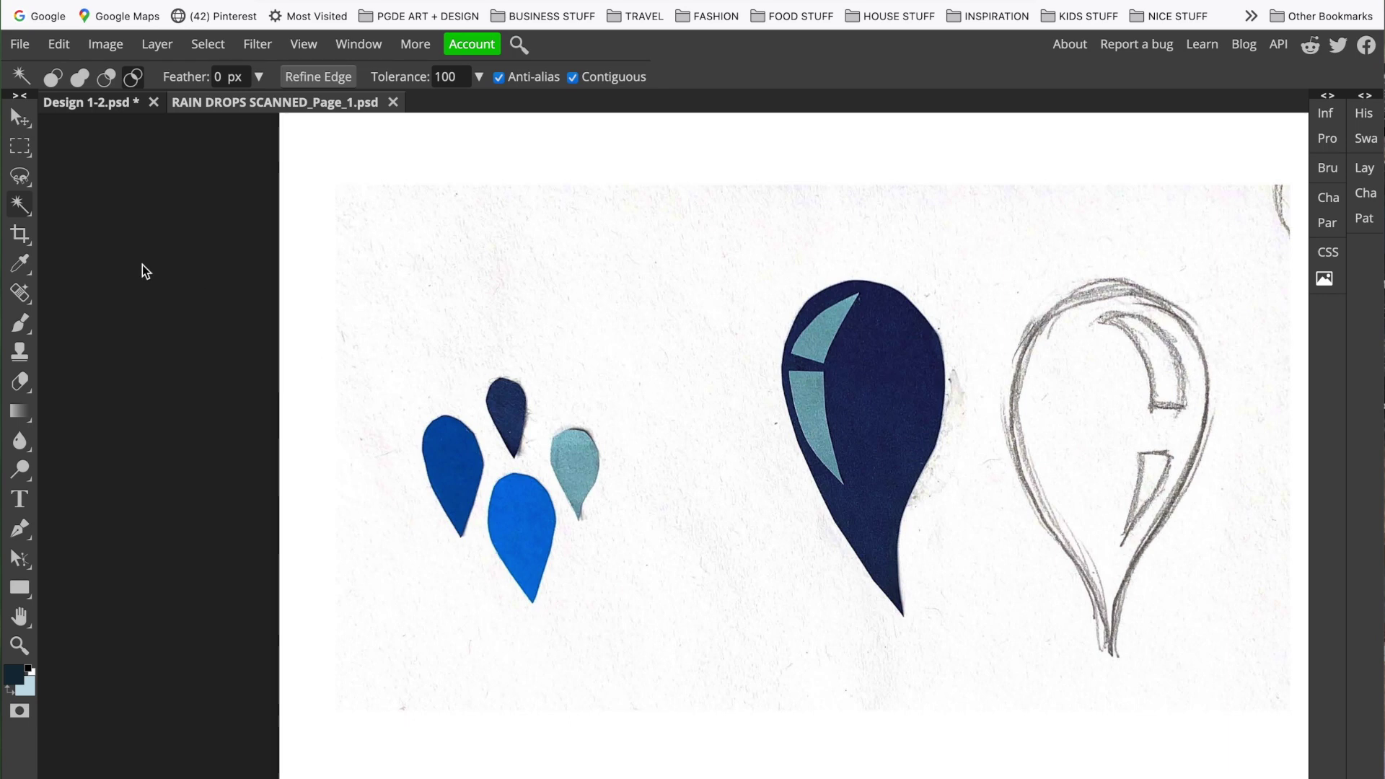
right_click(24, 206)
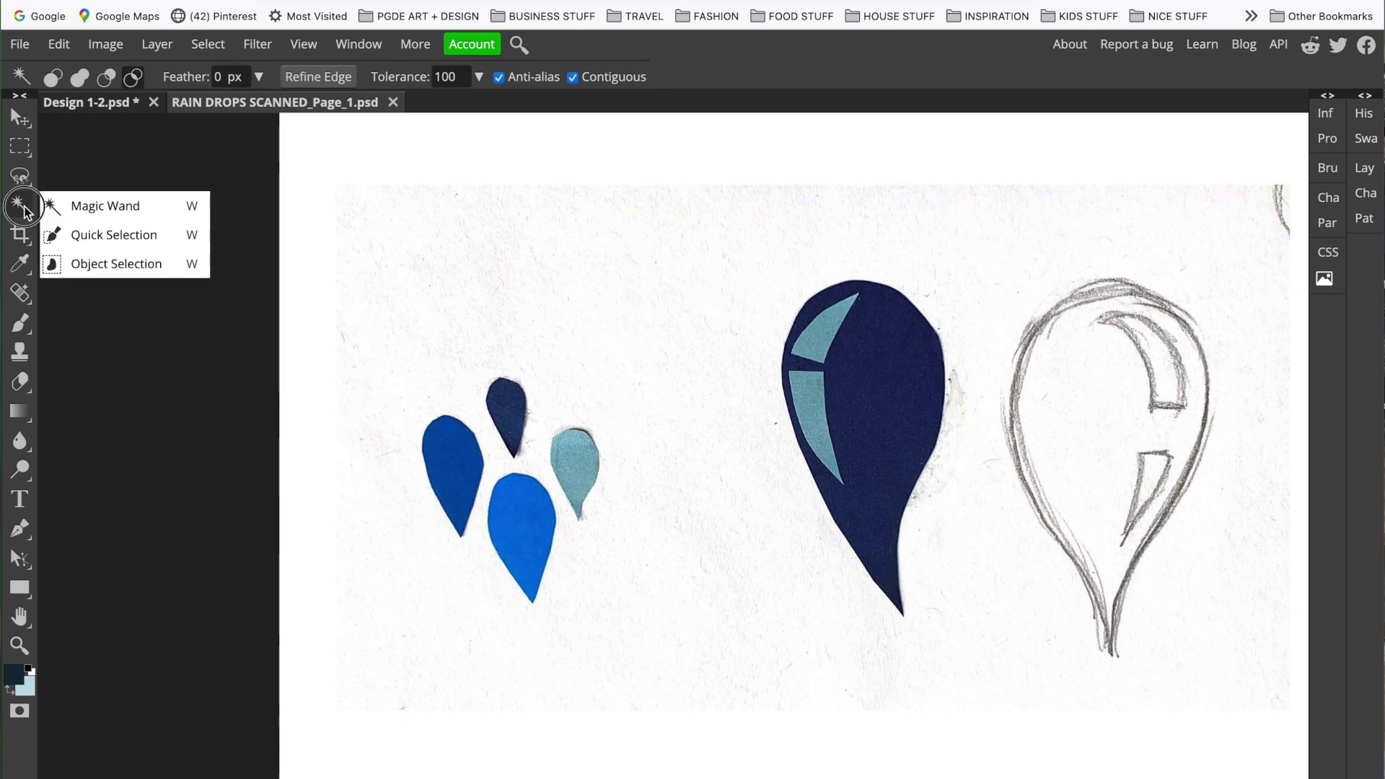
click(76, 210)
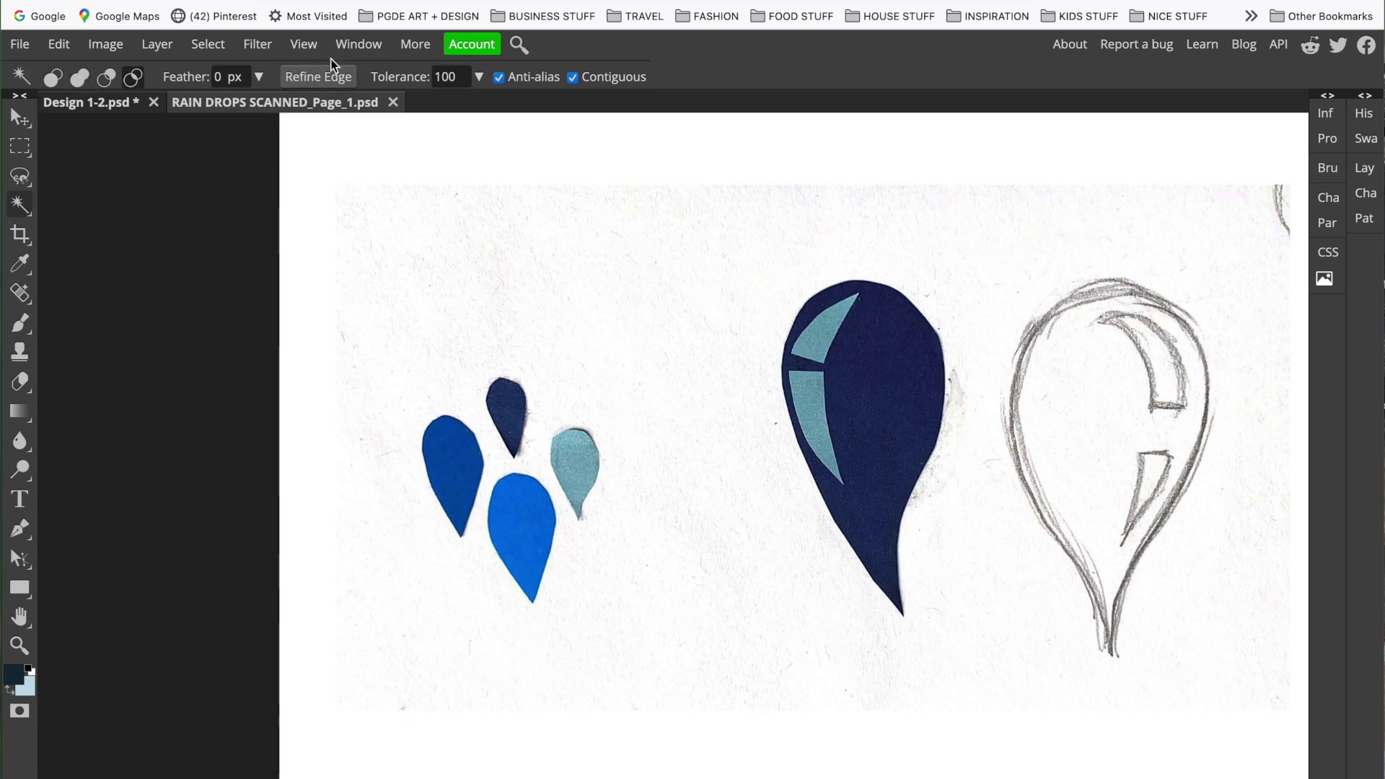
click(449, 78)
click(509, 403)
key(shift)
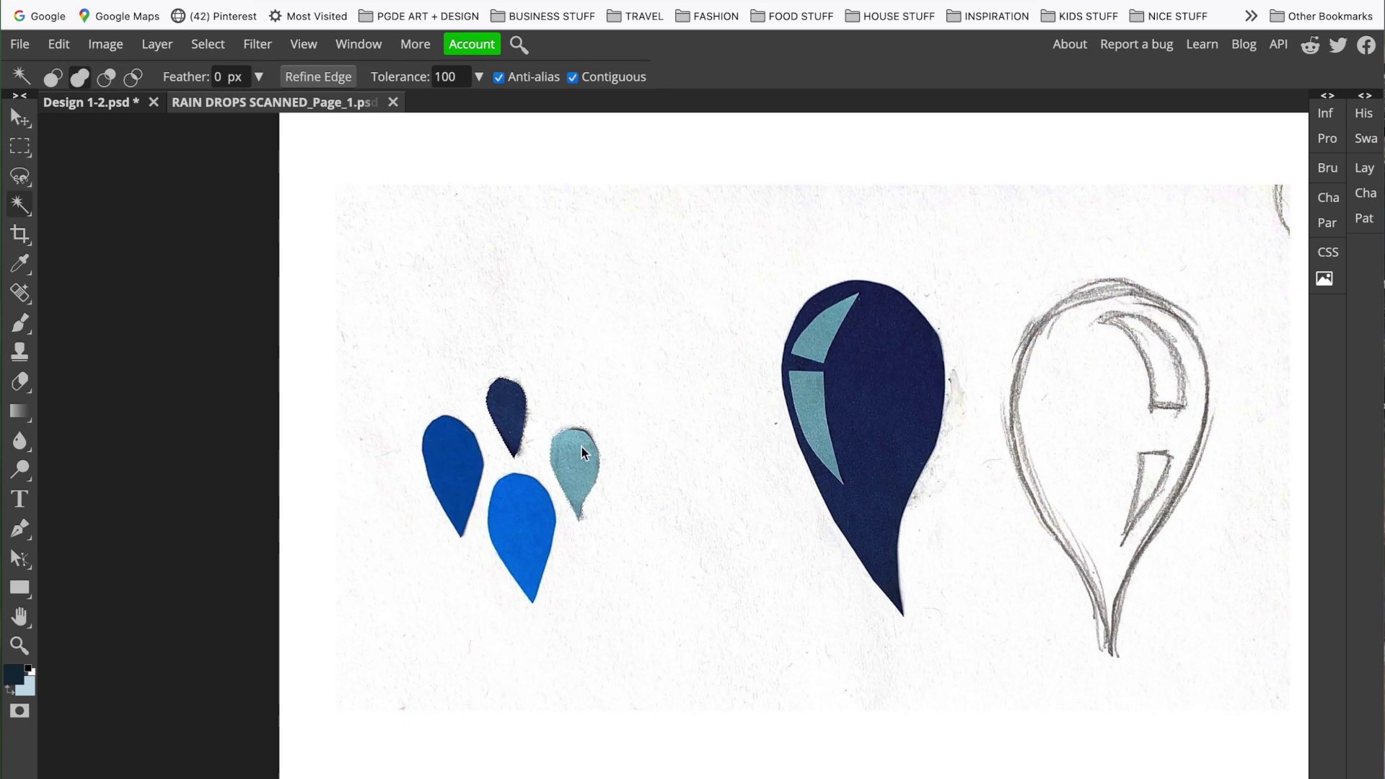
click(526, 532)
click(460, 458)
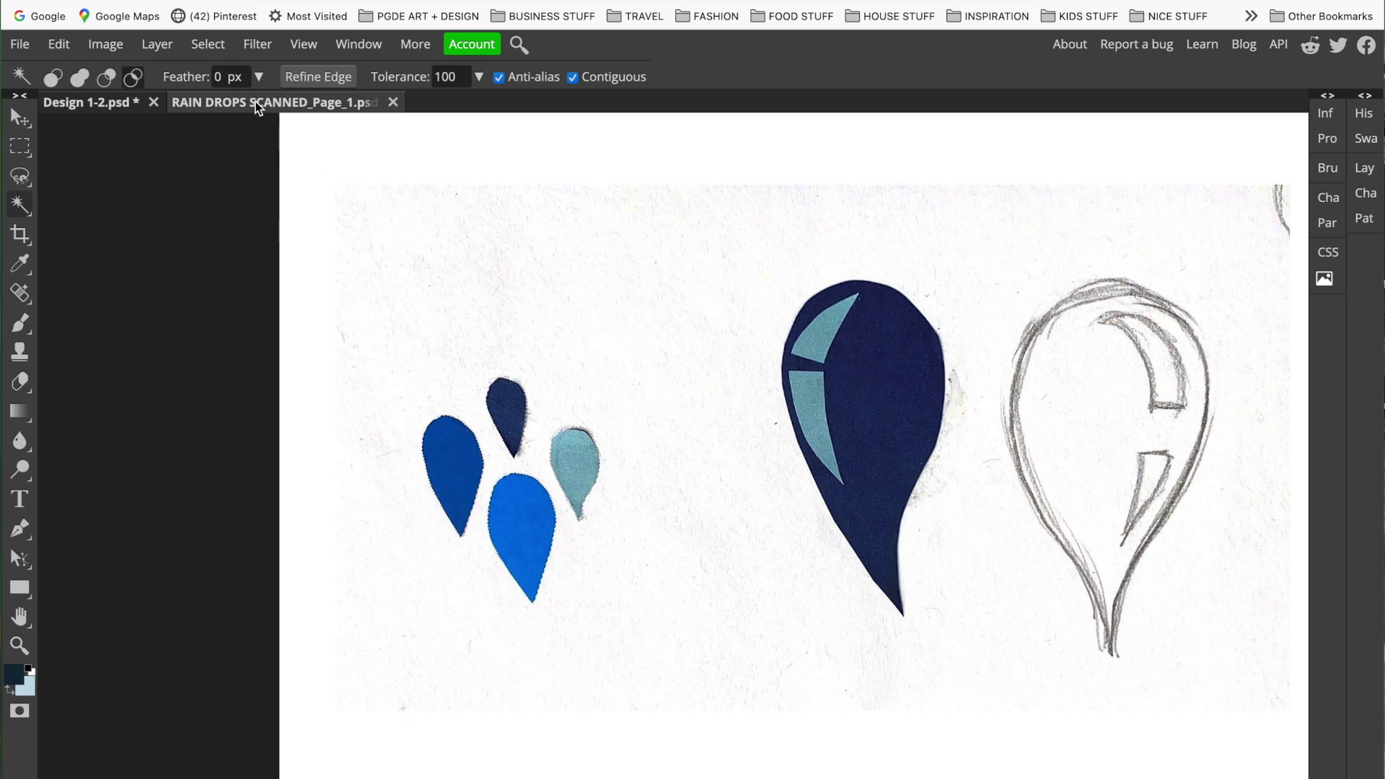
Invert the selection and delete everything around the four small raindrops
click(220, 49)
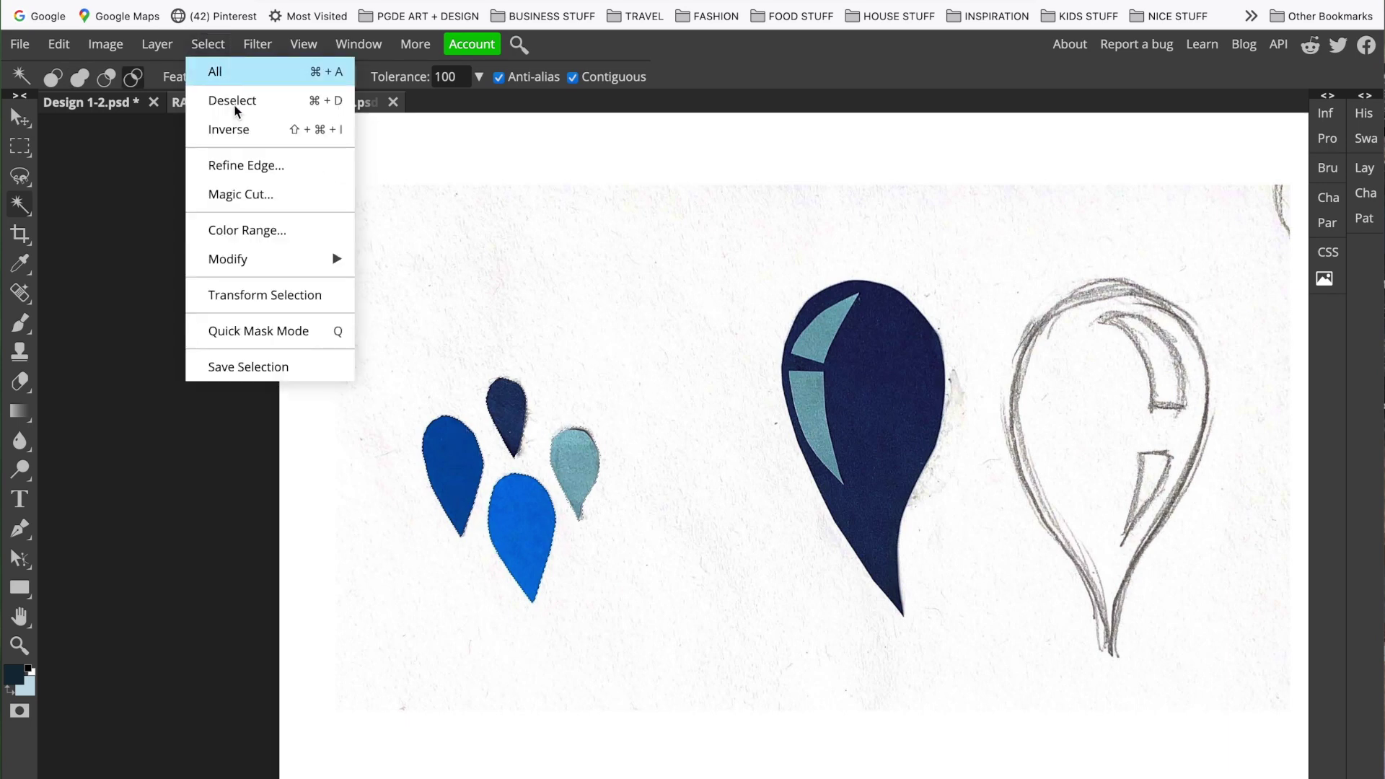
click(241, 129)
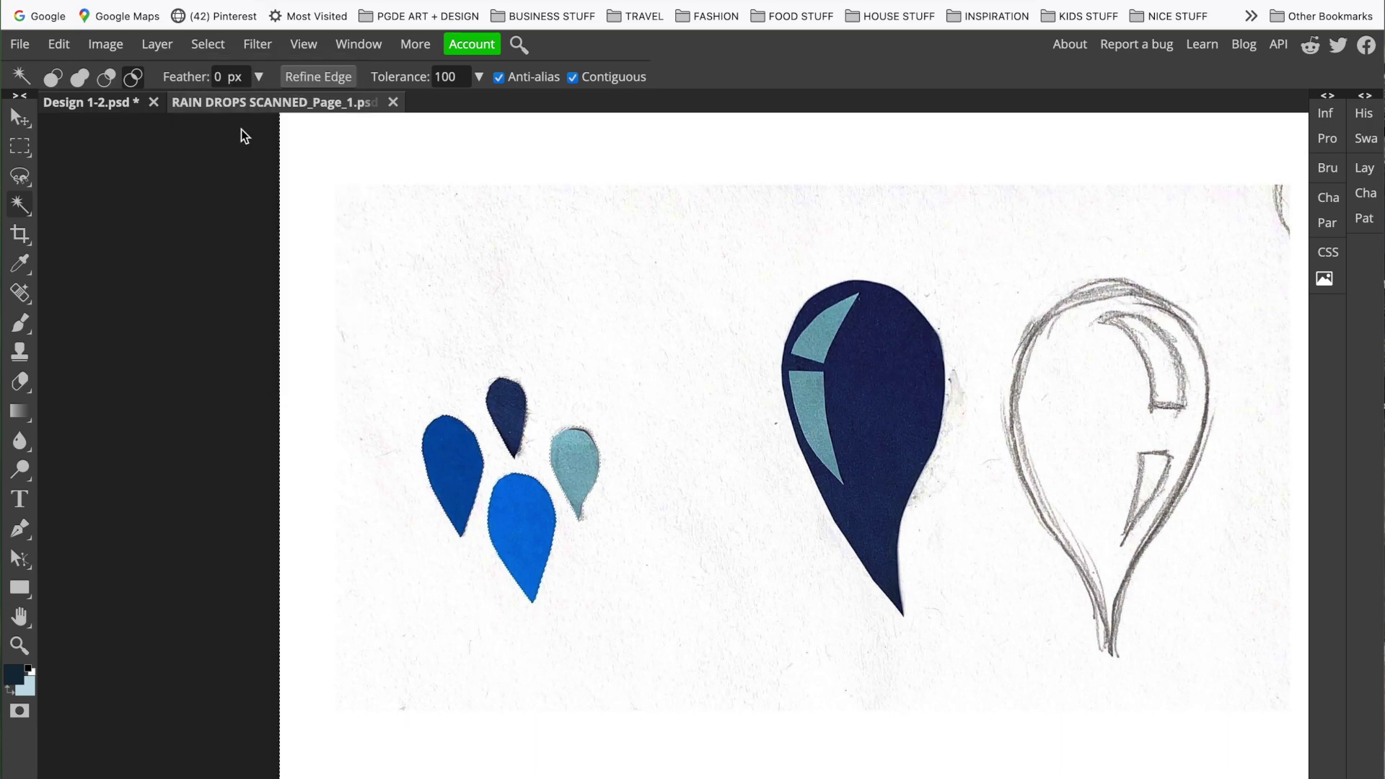
key(Delete)
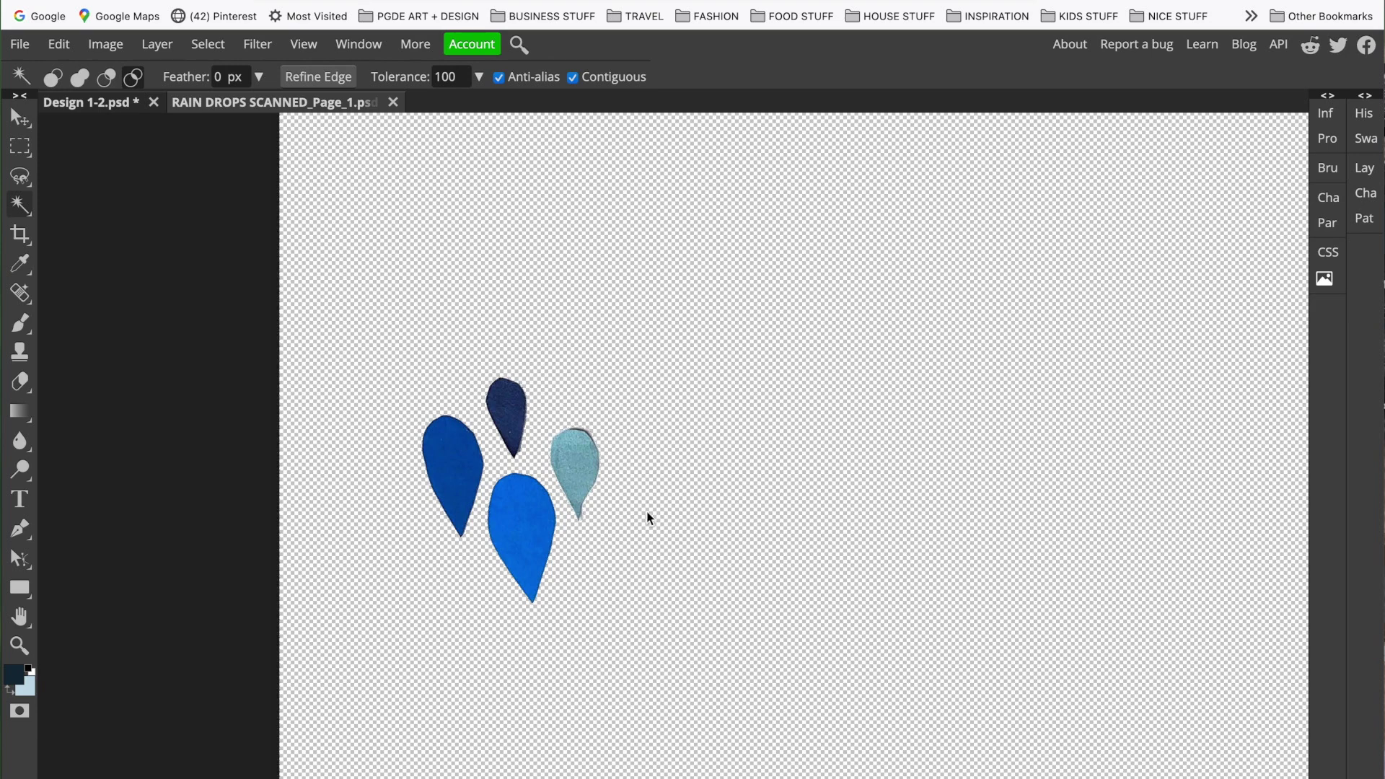
Crop the image to a rectangular selection drawn closely around the four raindrops
click(27, 152)
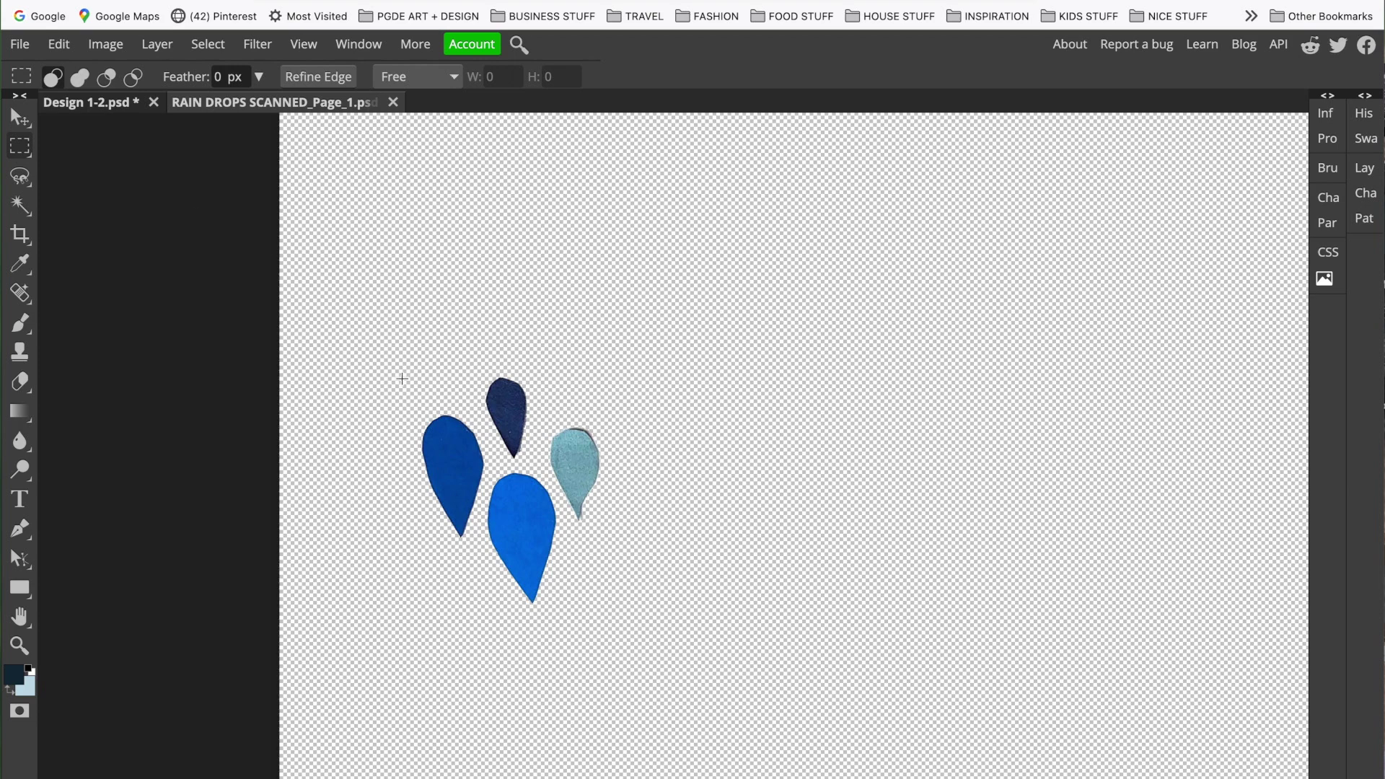
drag(409, 378, 592, 591)
click(112, 45)
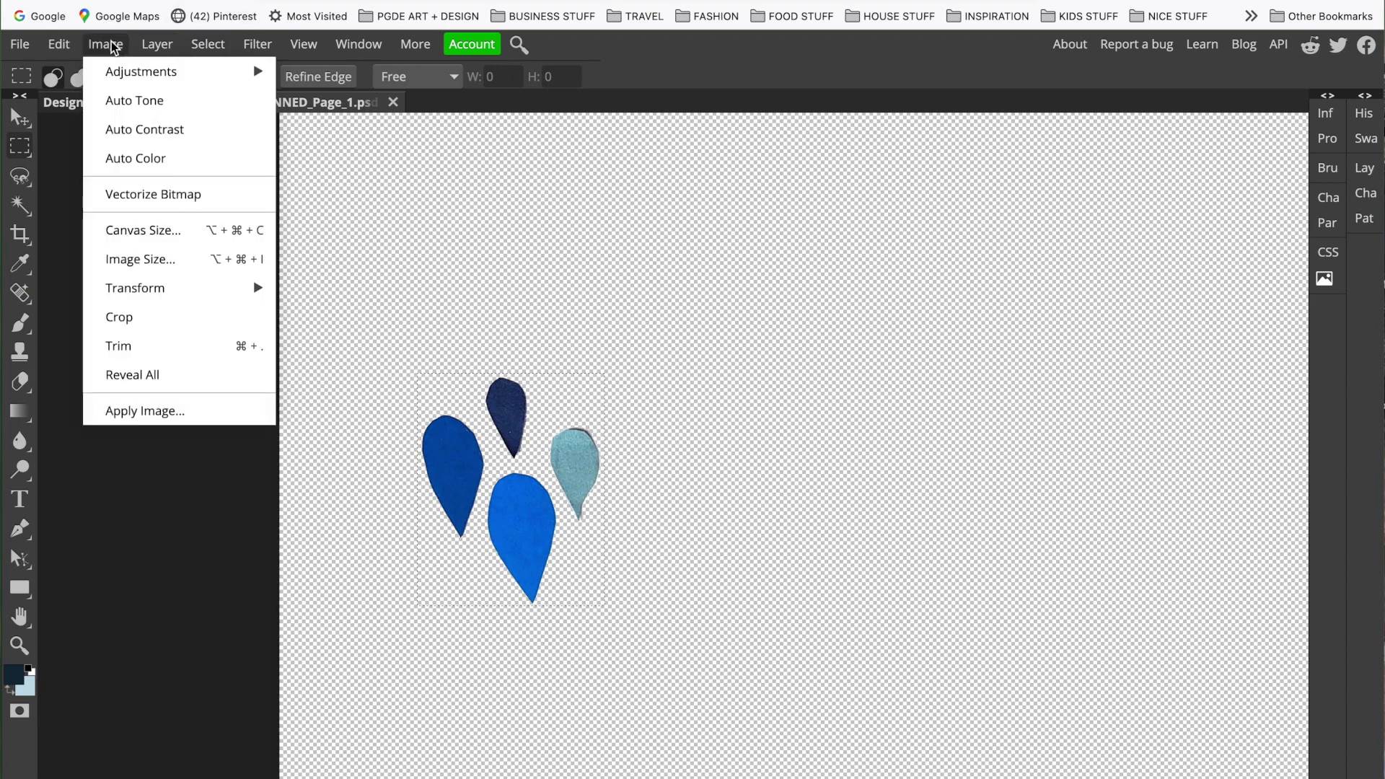
click(180, 319)
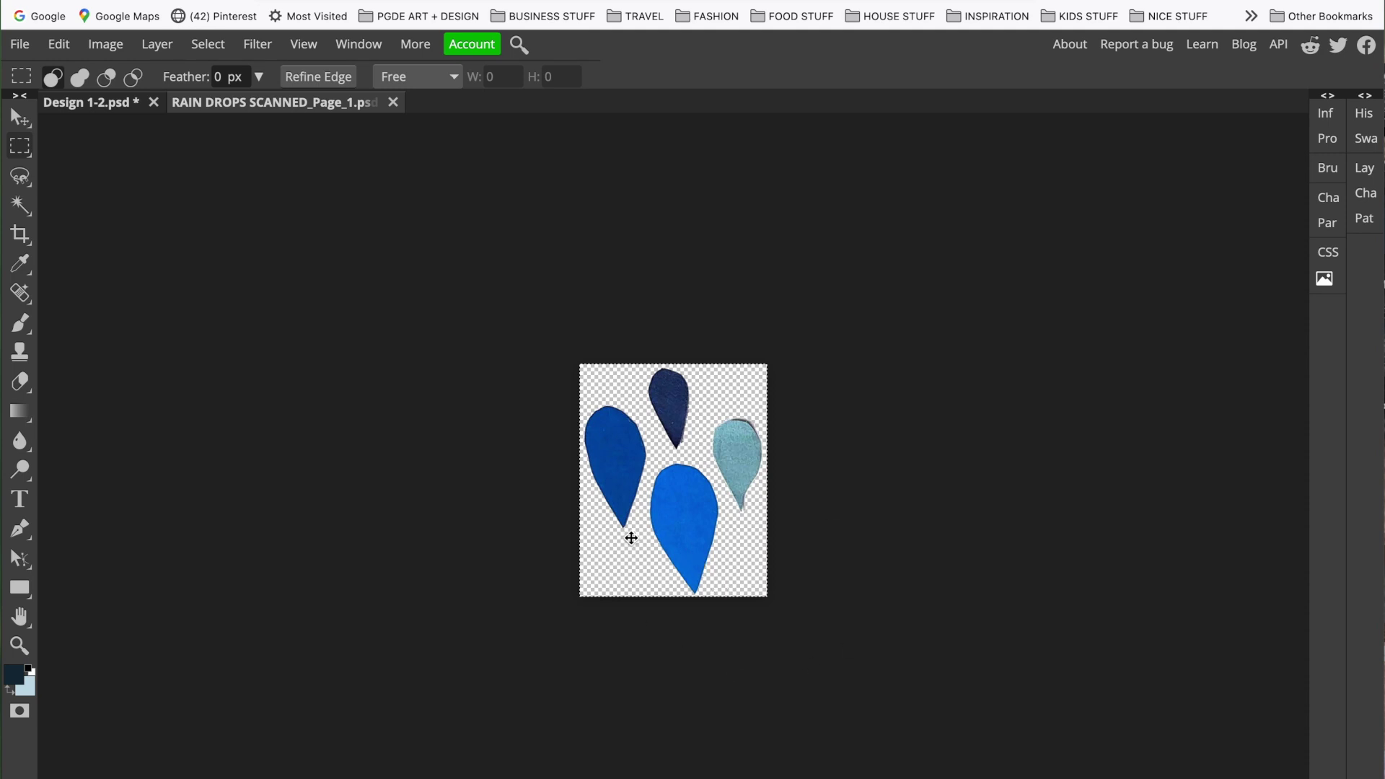
Rotate the cropped raindrop image by 180° so the drops point upward
click(1365, 168)
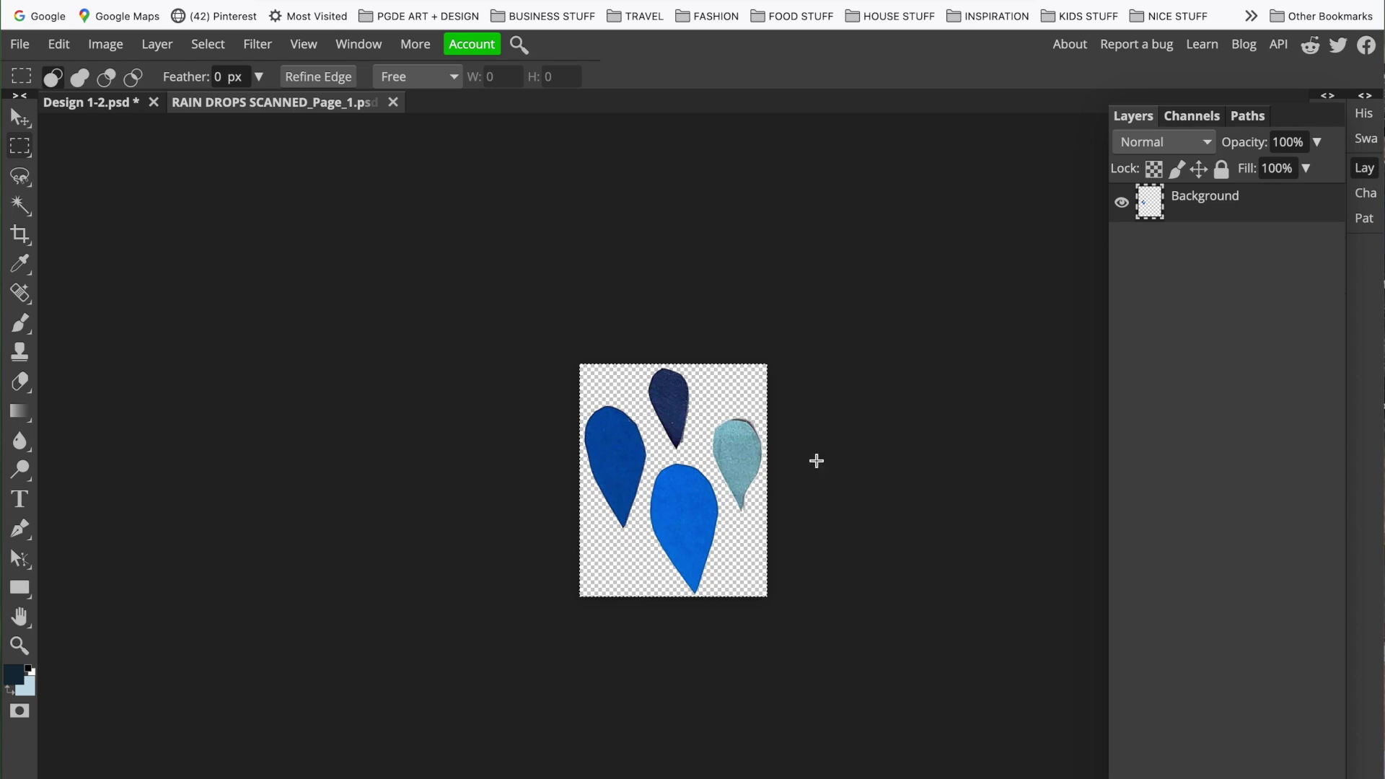
click(105, 44)
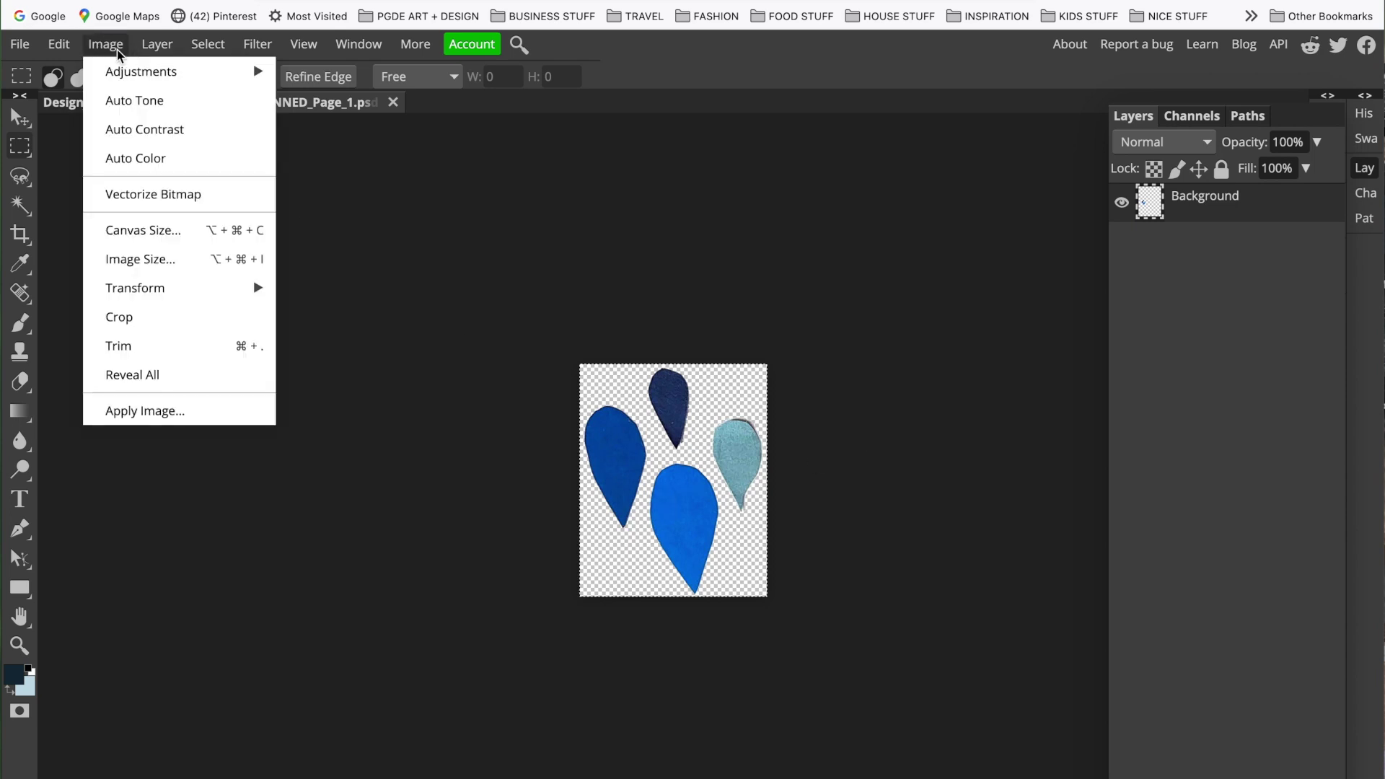
mouse_move(173, 290)
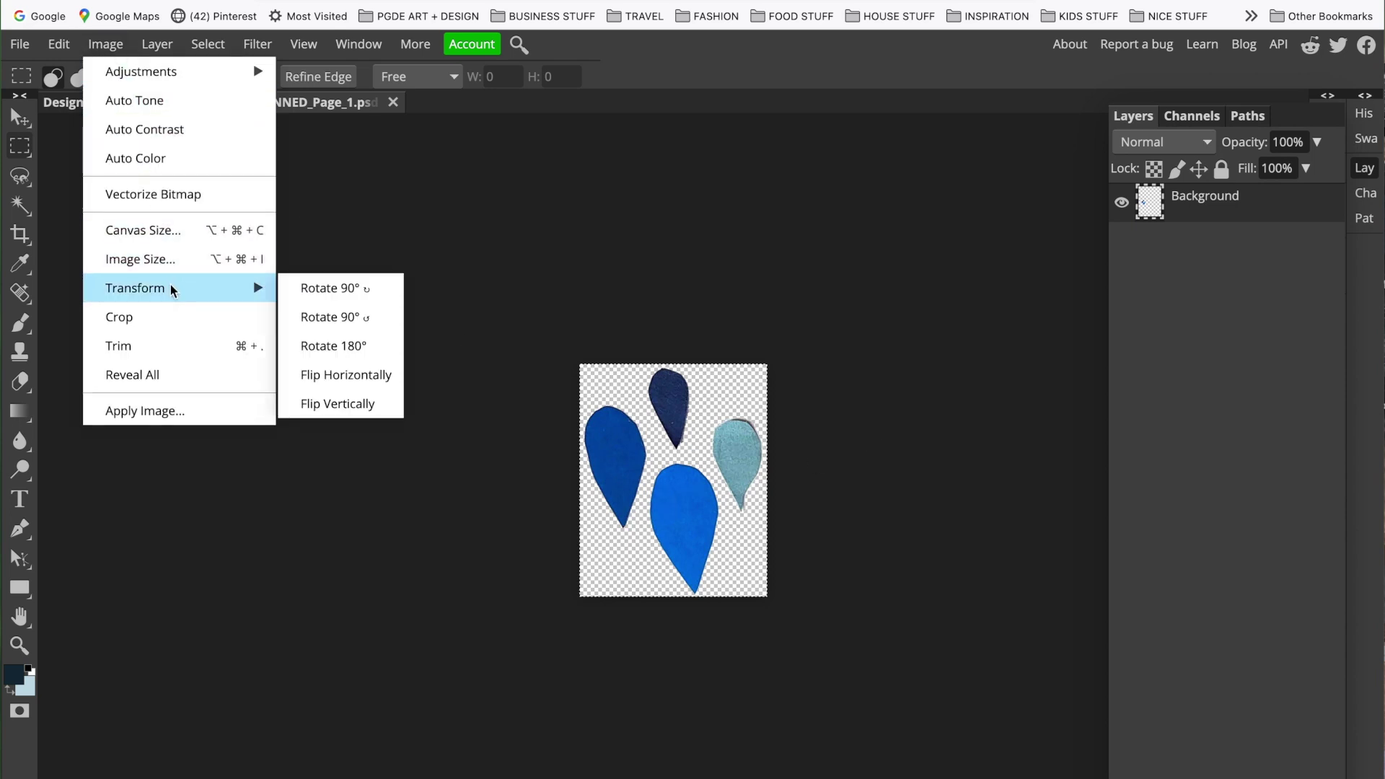
click(378, 348)
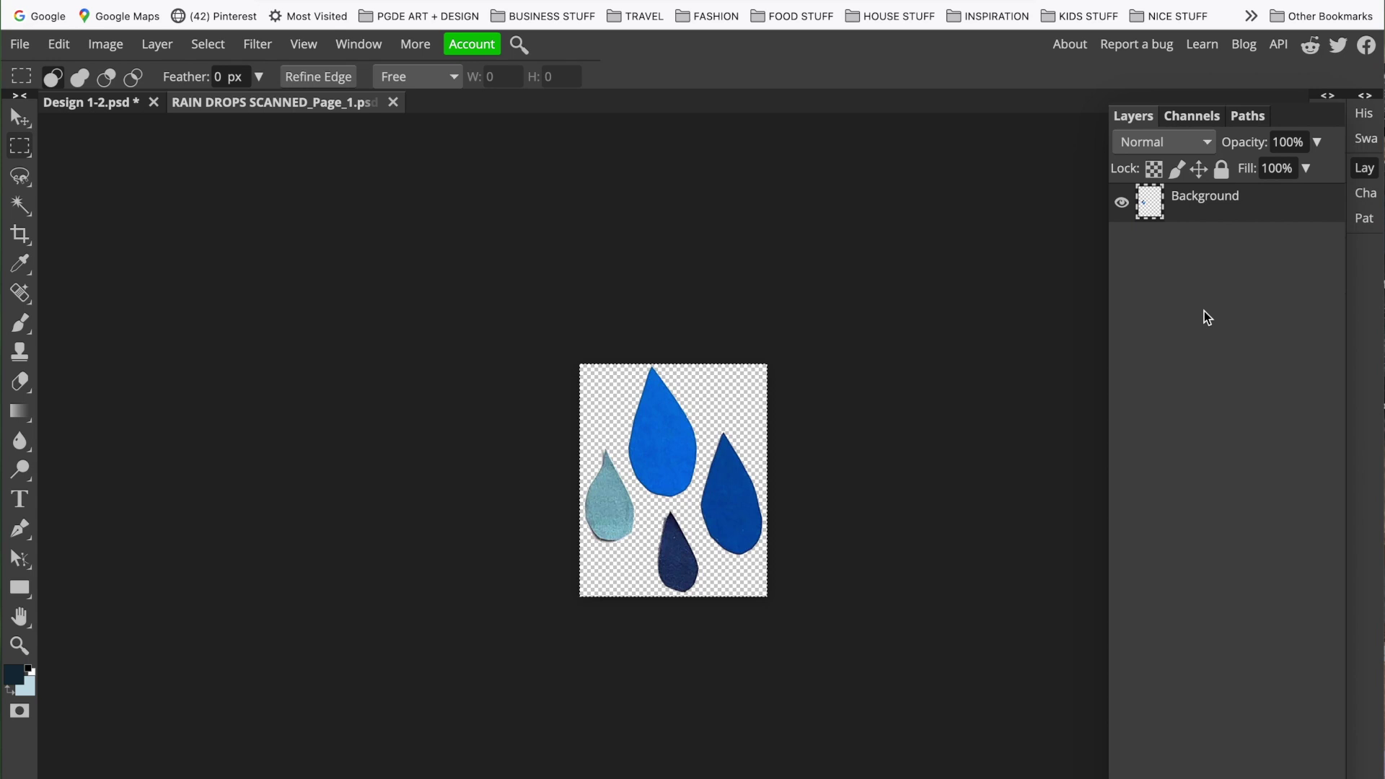
Define the cropped image of four upright raindrops as a new pattern
click(21, 116)
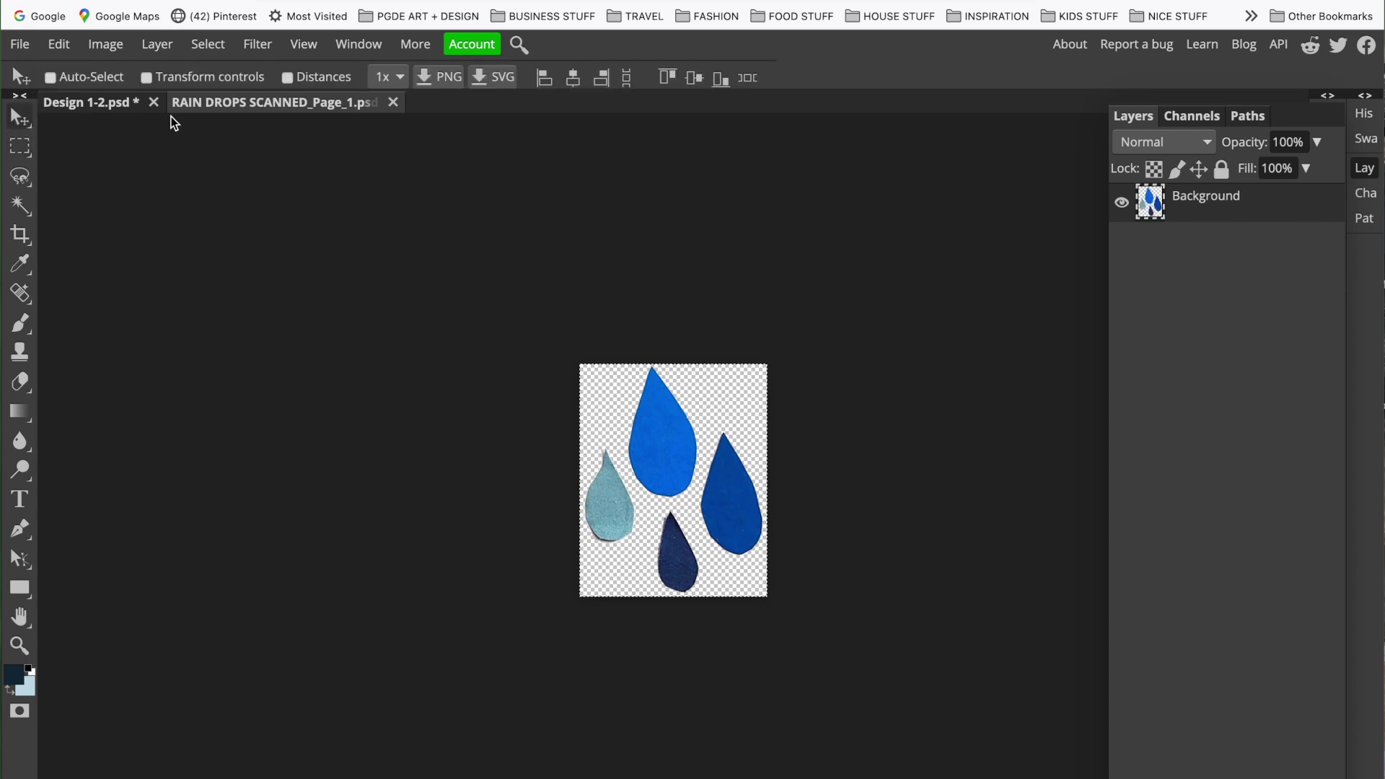
click(17, 45)
mouse_move(56, 45)
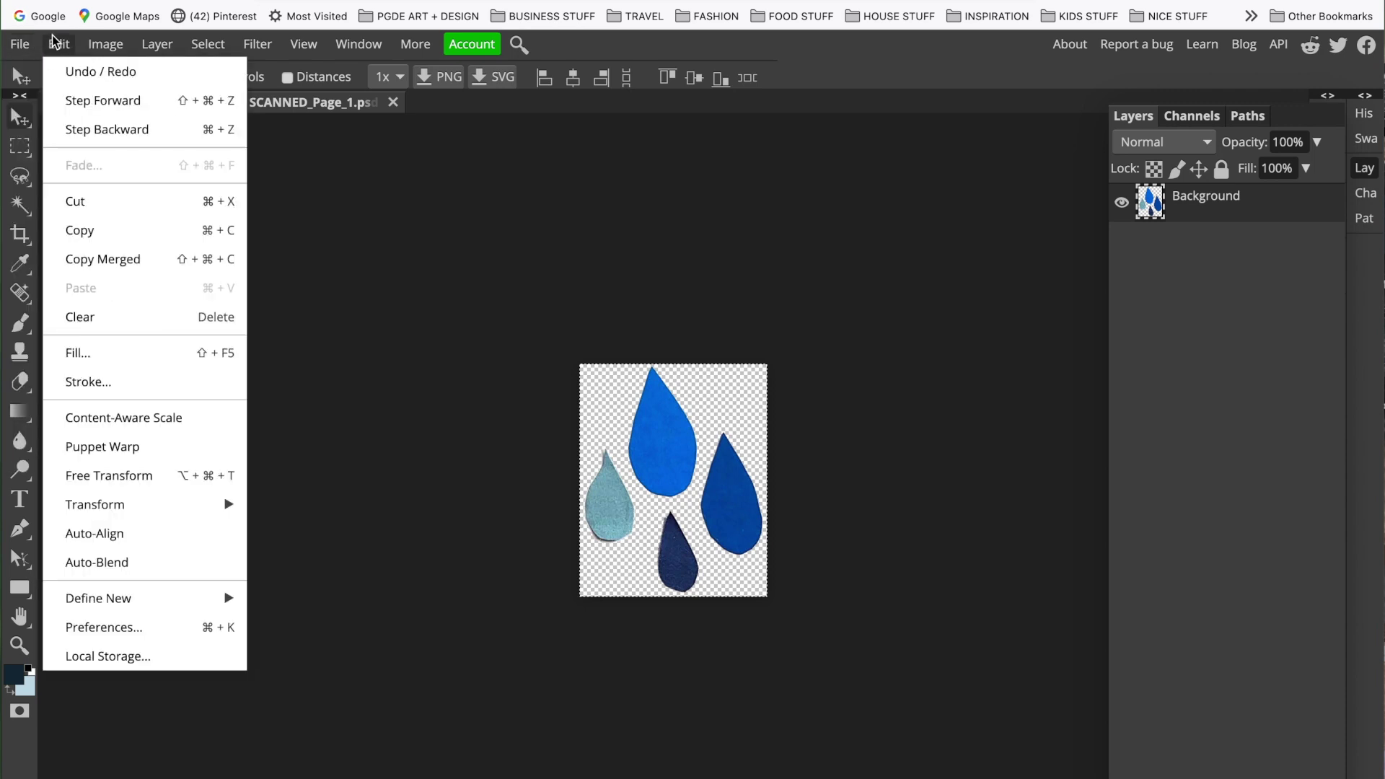
mouse_move(144, 597)
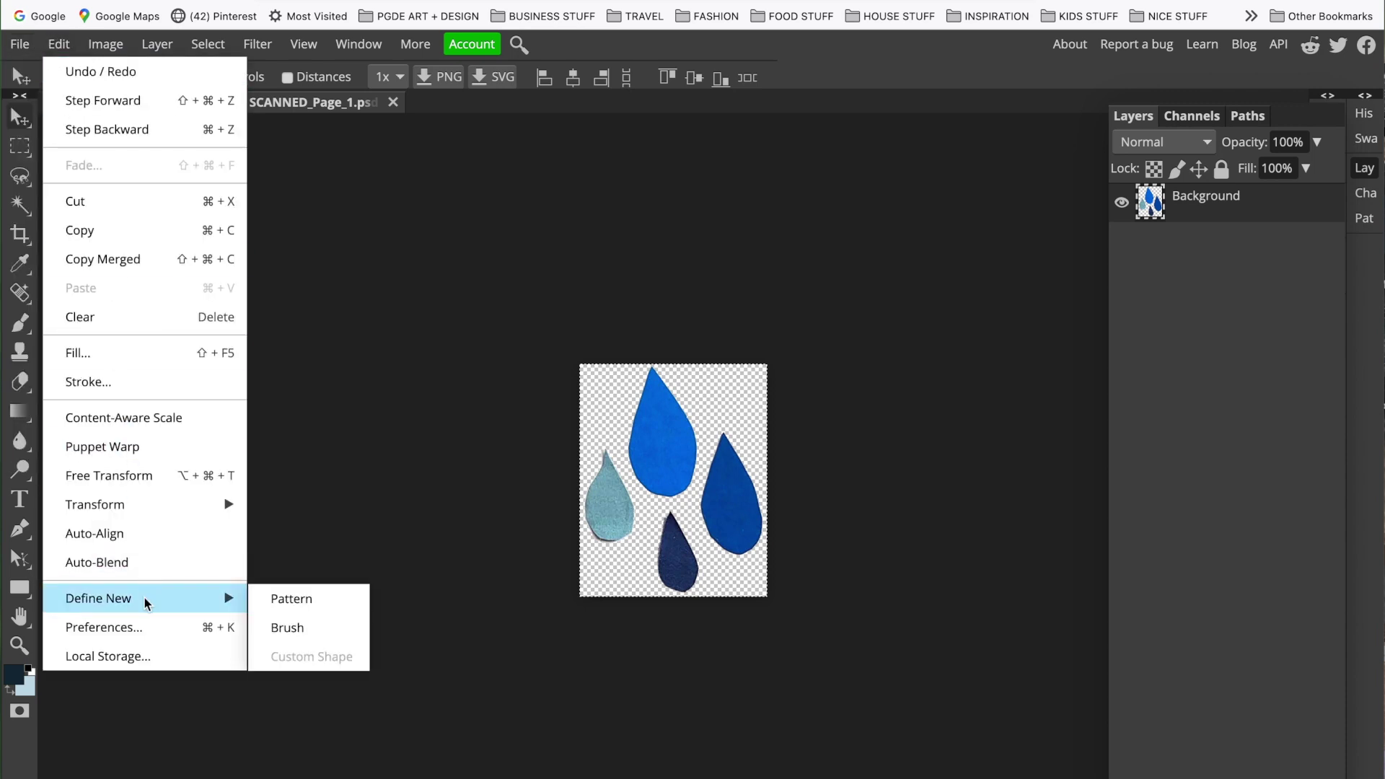
click(275, 602)
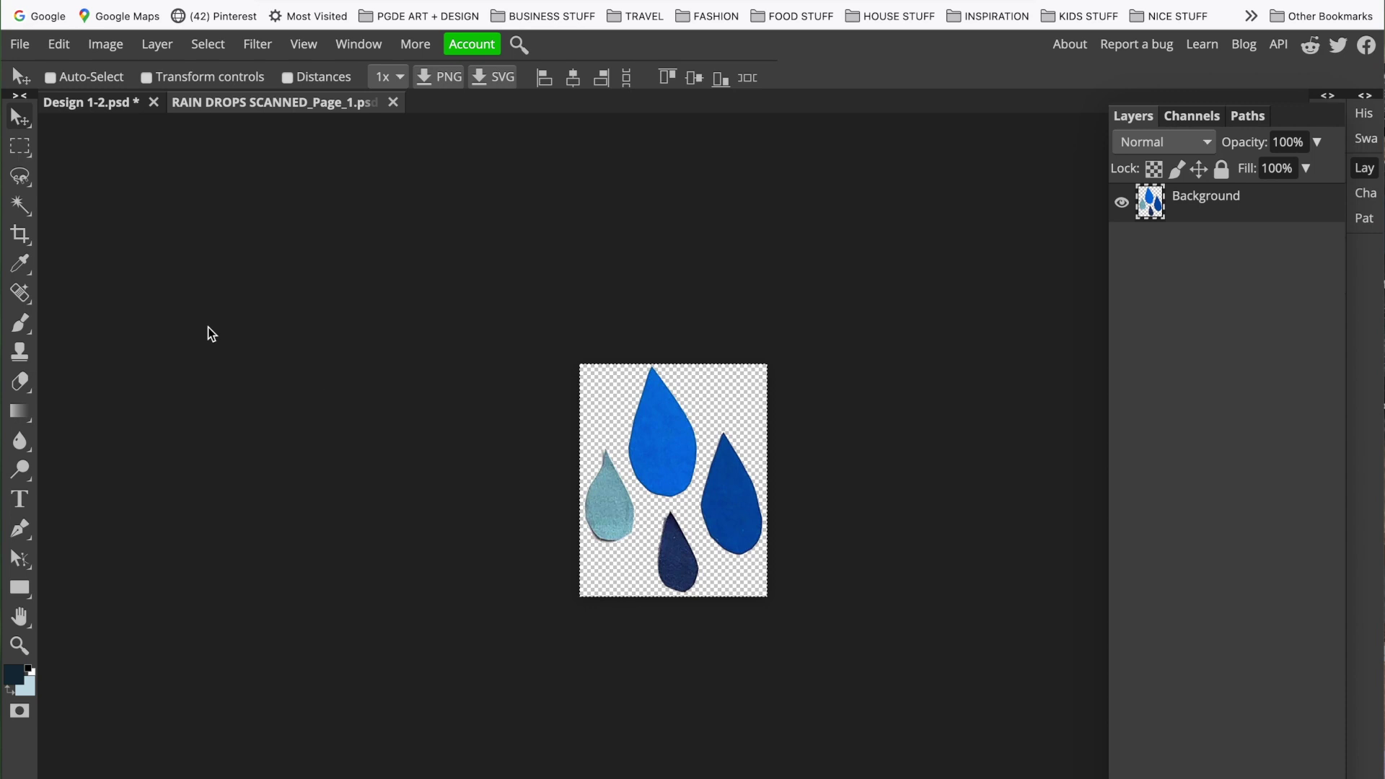
Switch to the Design 1-2.psd poster, hide the Color Fill 1 layer and add a Pattern Fill layer
click(71, 102)
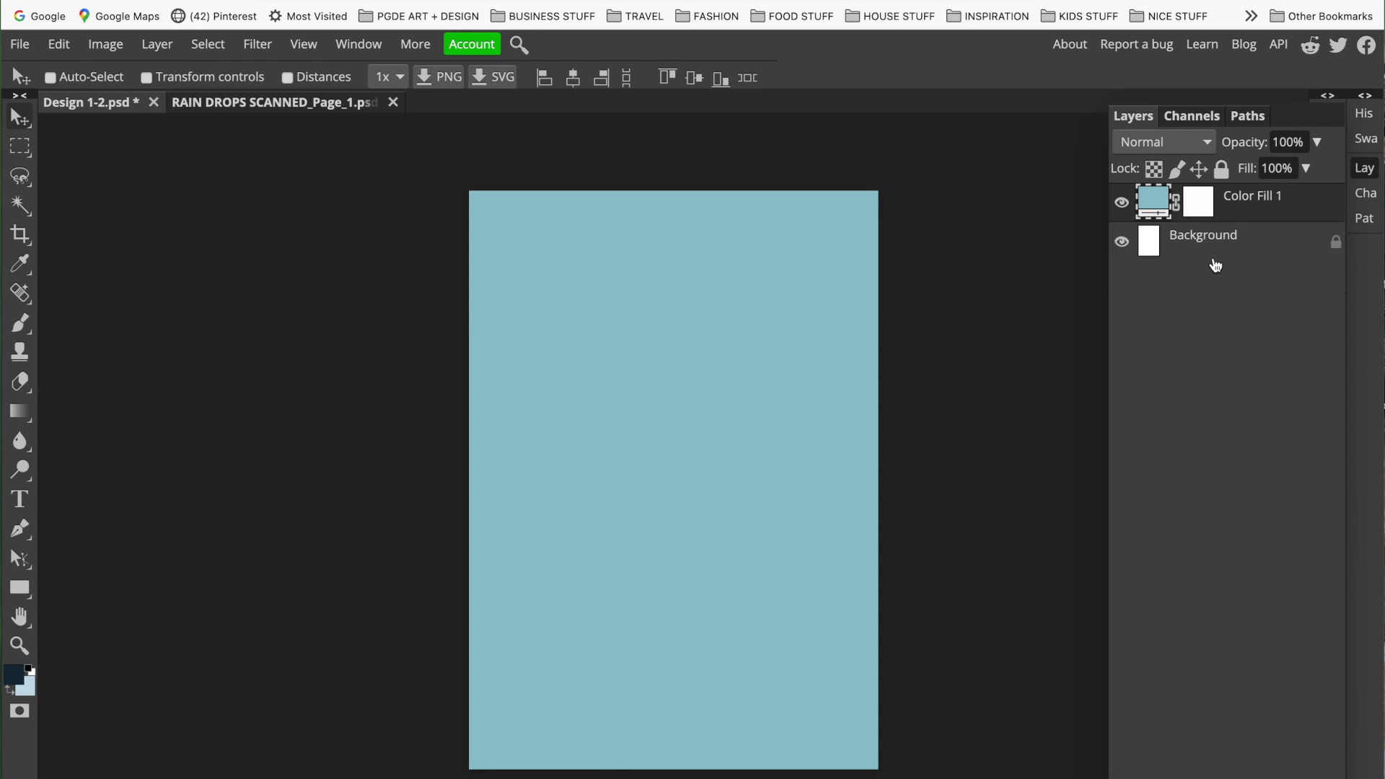
click(1122, 204)
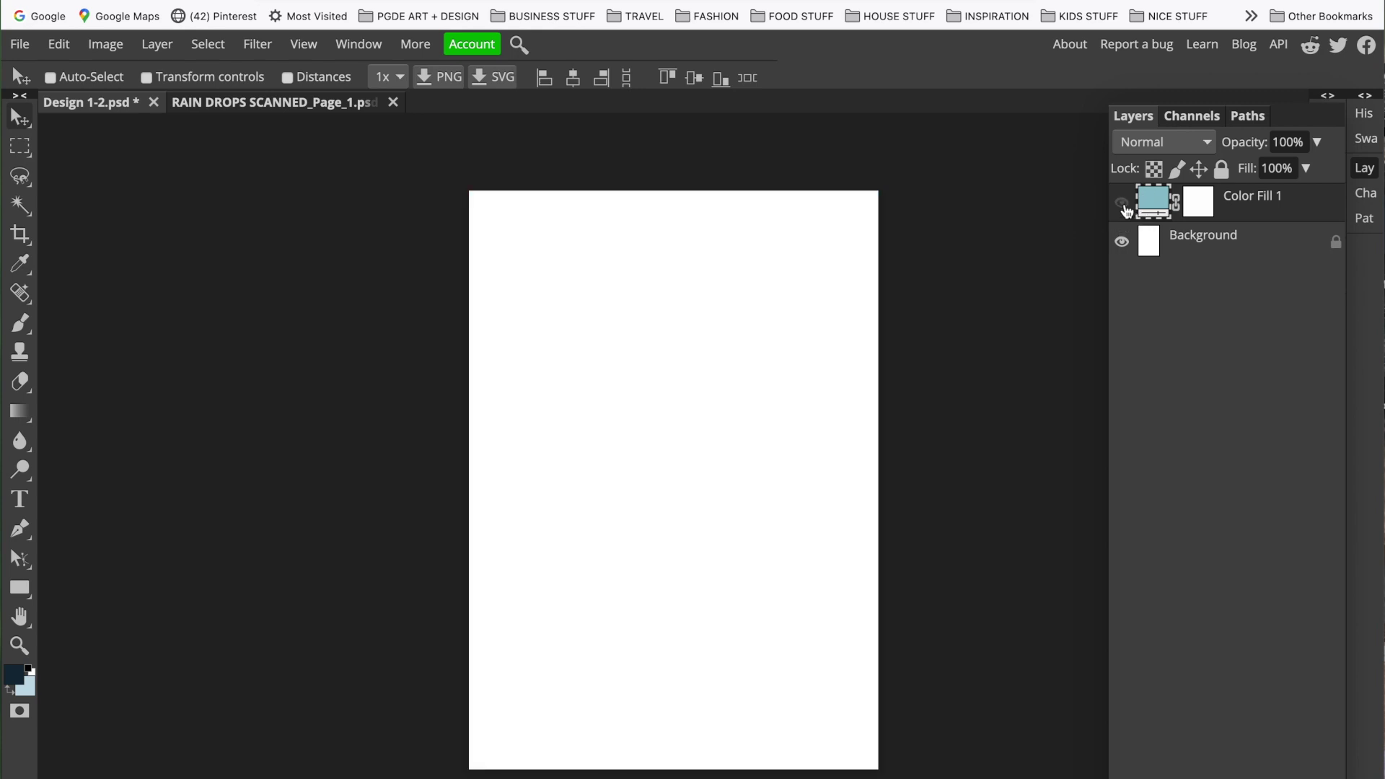
click(157, 44)
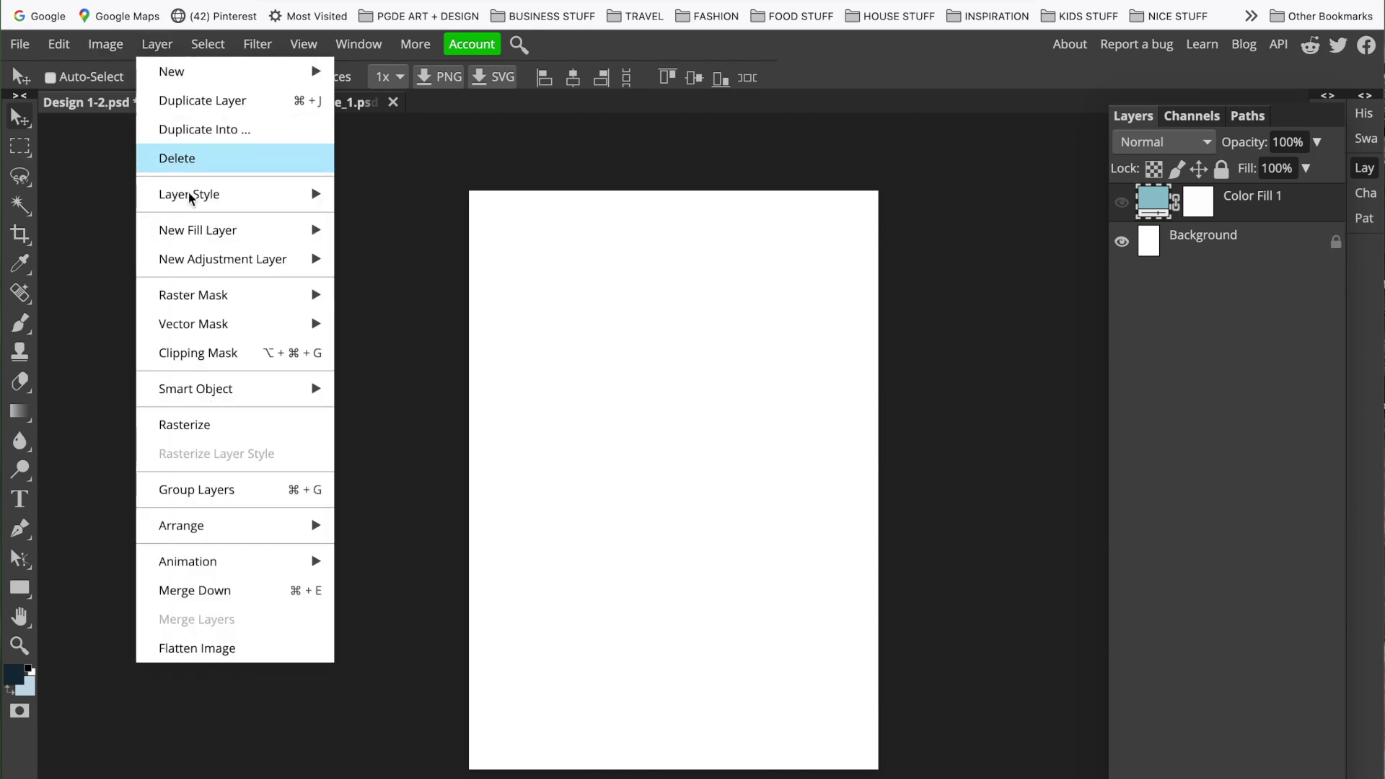
mouse_move(197, 237)
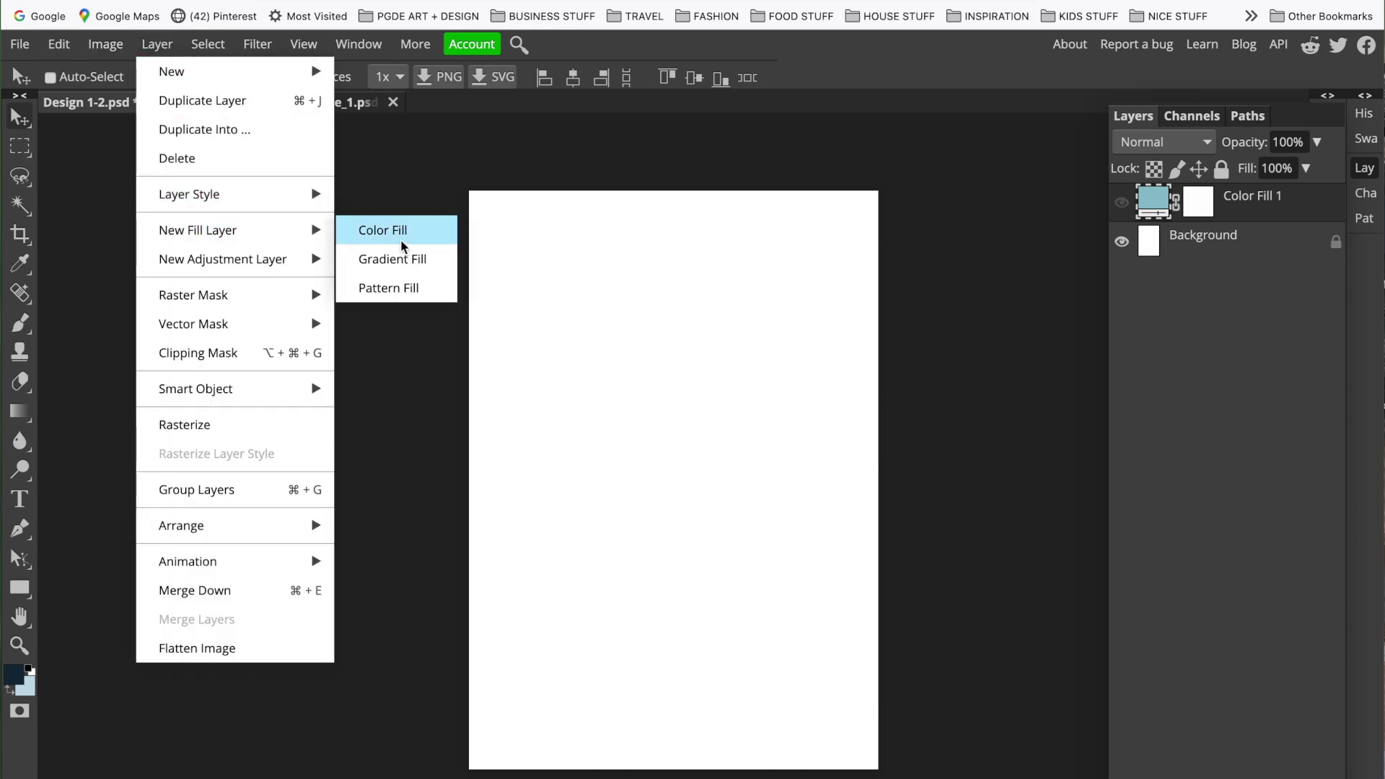
click(409, 292)
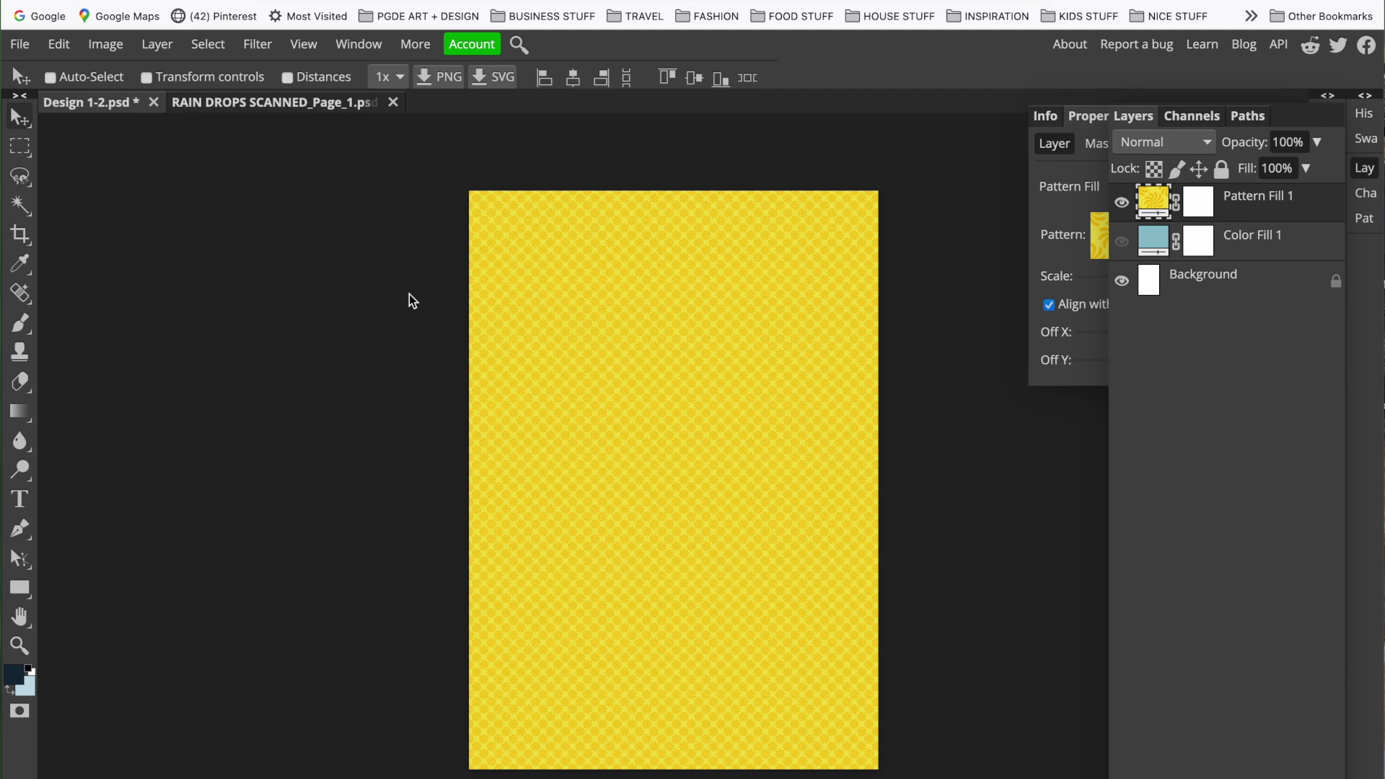
Set the pattern fill layer to use the four-raindrop pattern
click(1364, 168)
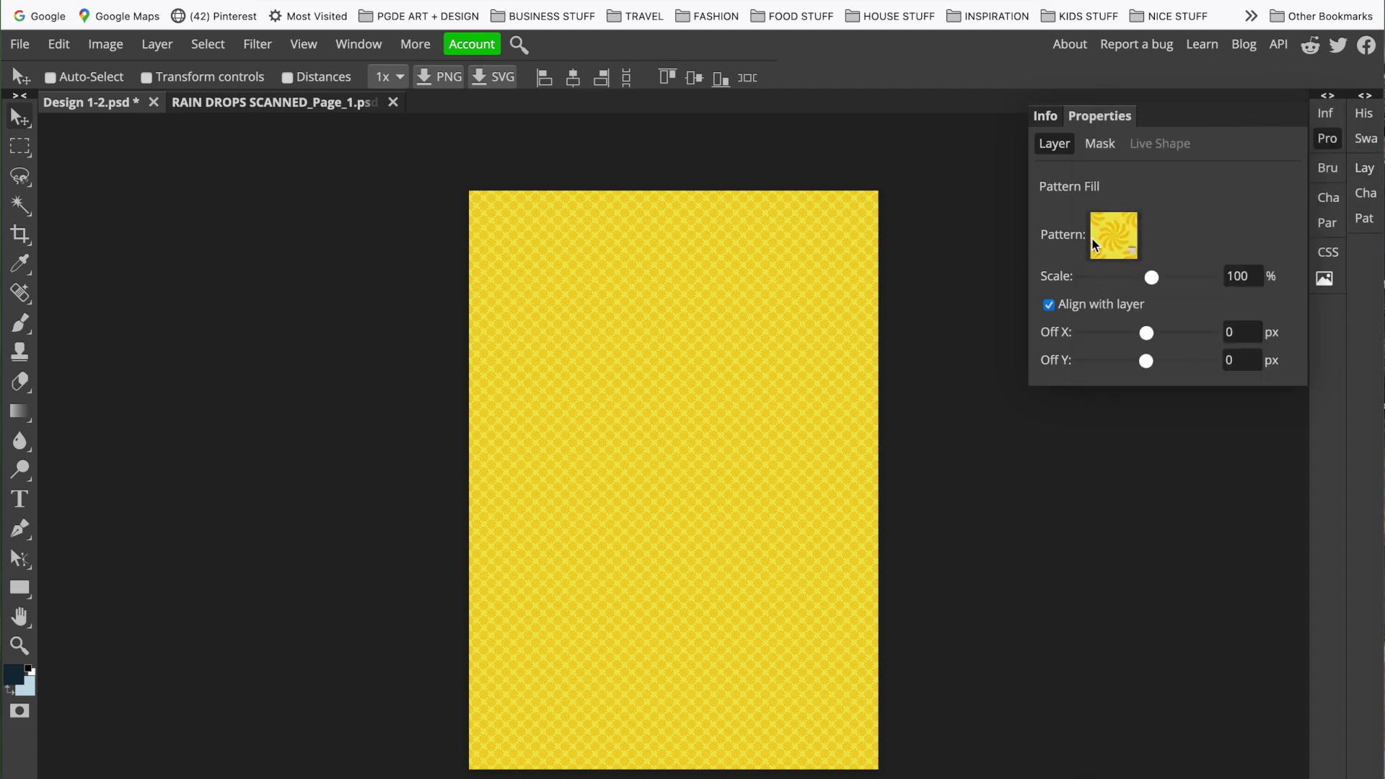
click(1122, 244)
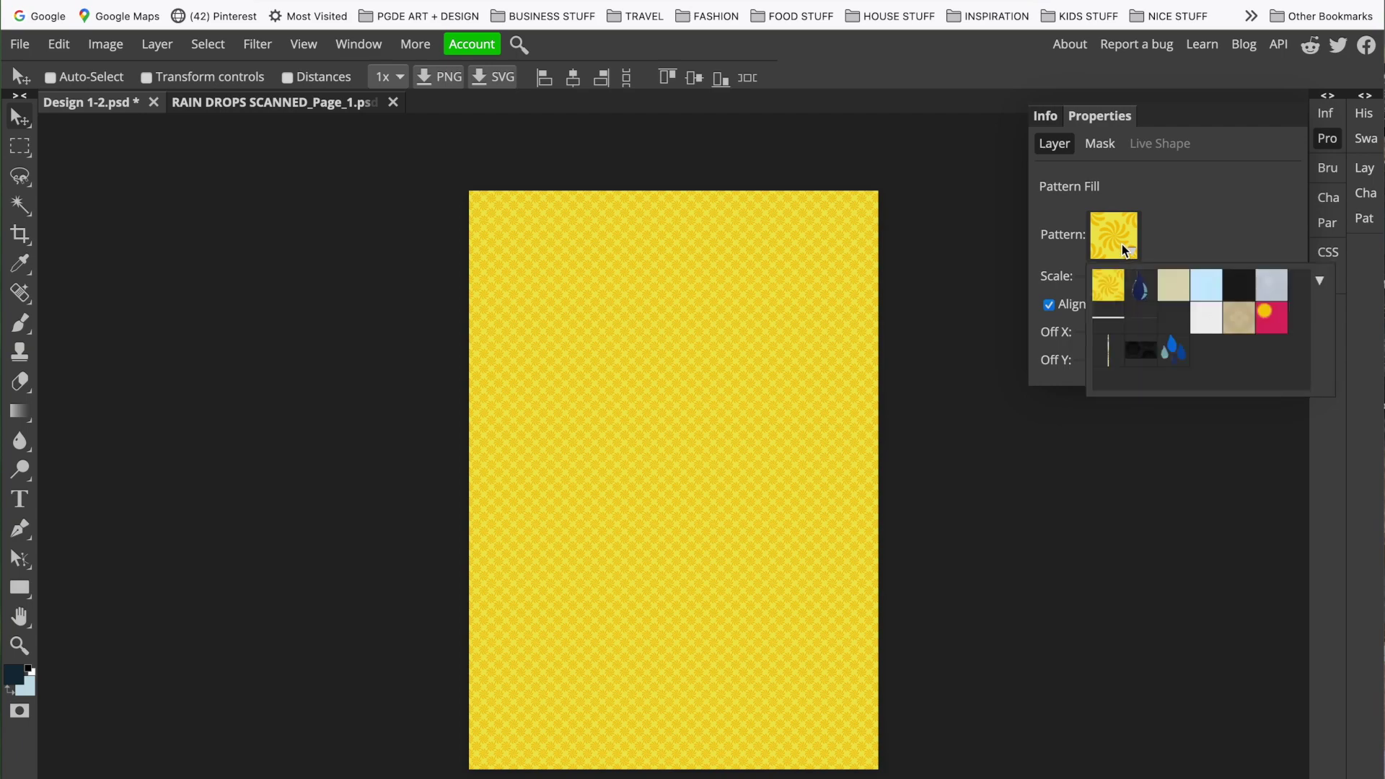
click(1182, 360)
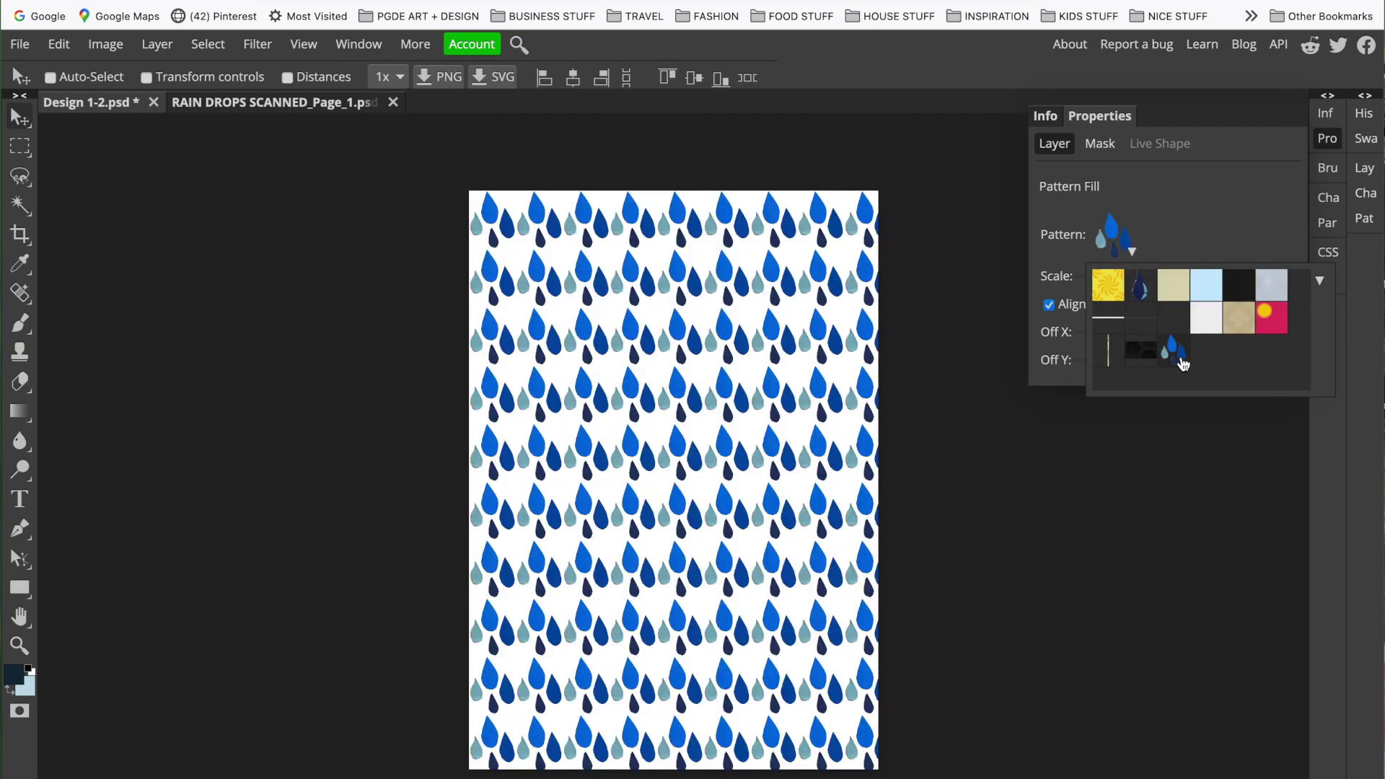
click(1192, 233)
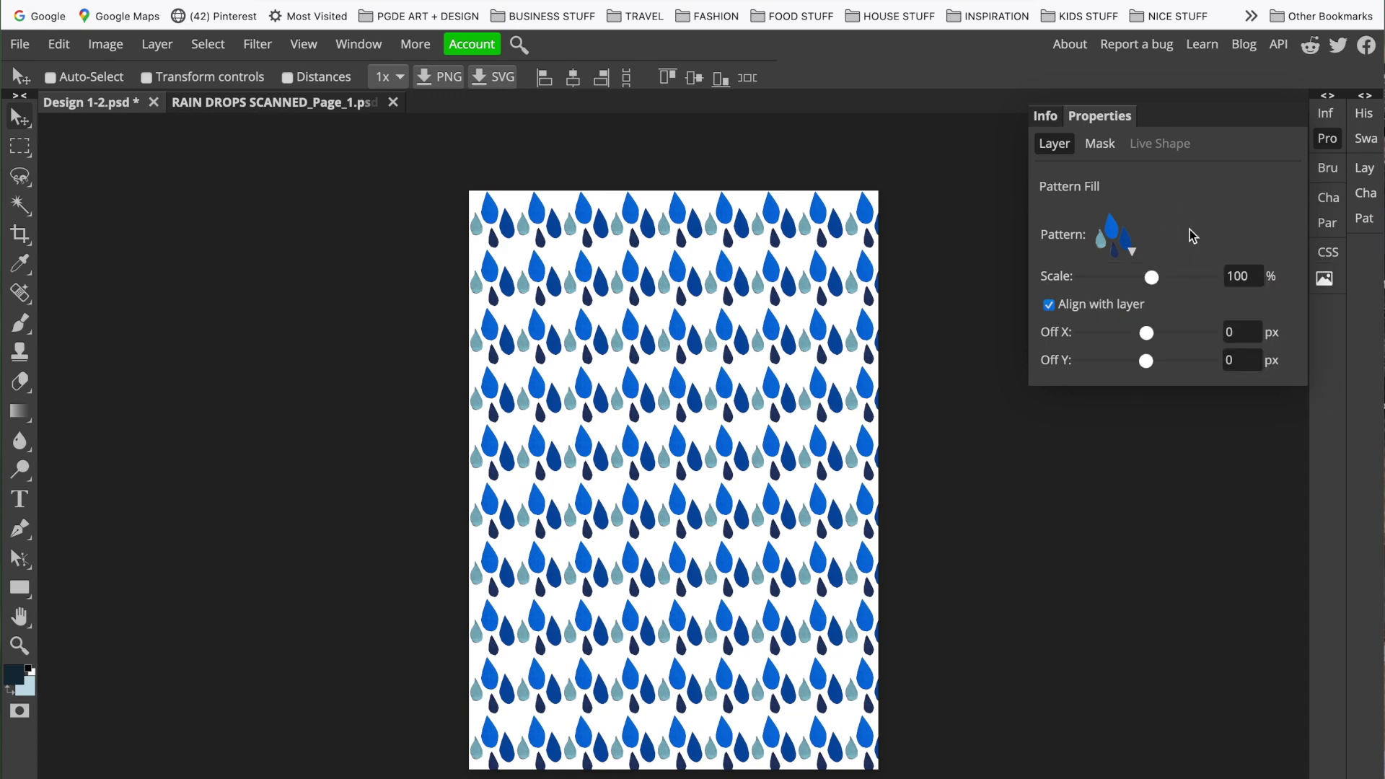
Turn off Align with layer for the pattern fill, offset it by -100 px in X and -72 px in Y, and scale it to 89%
click(1049, 306)
drag(1143, 338, 1100, 360)
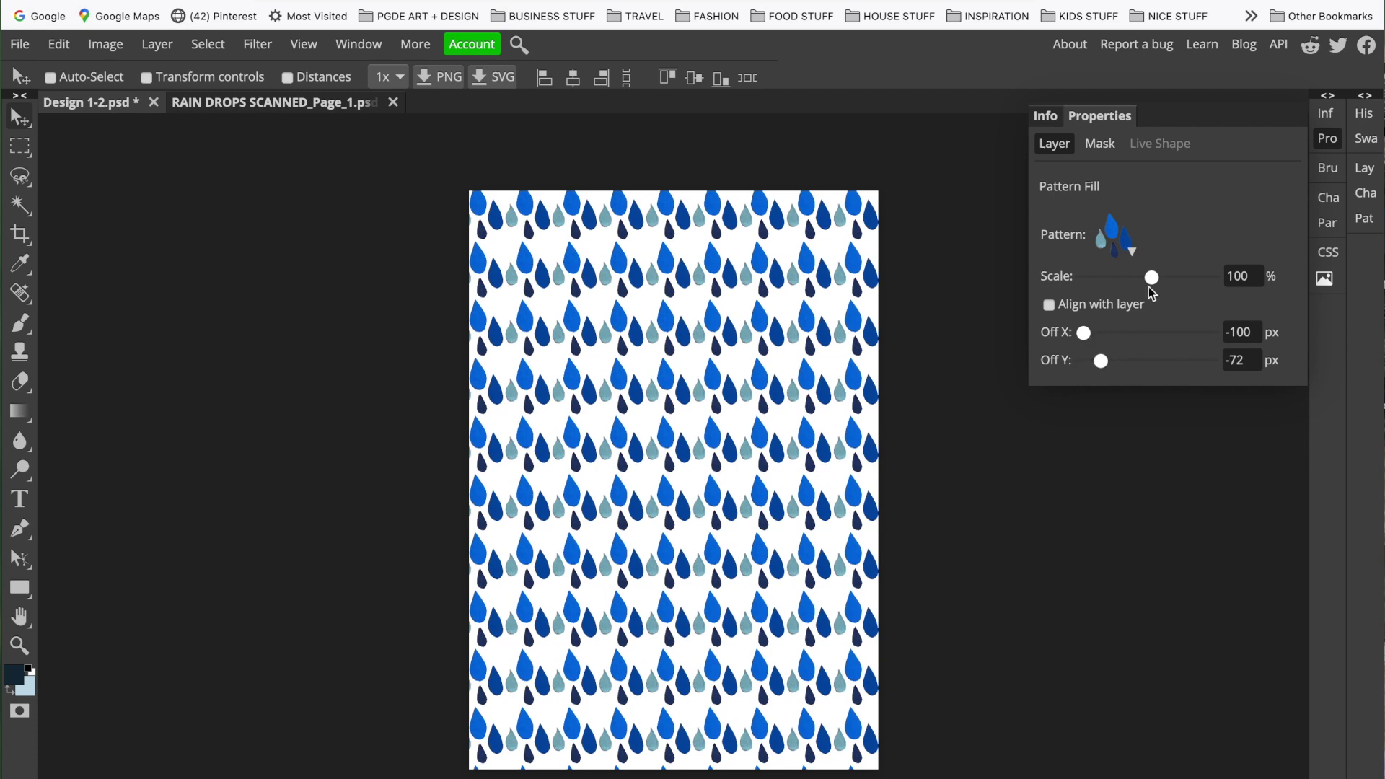
mouse_move(1151, 277)
mouse_down()
mouse_move(1111, 279)
mouse_move(1179, 276)
mouse_move(1150, 281)
mouse_up()
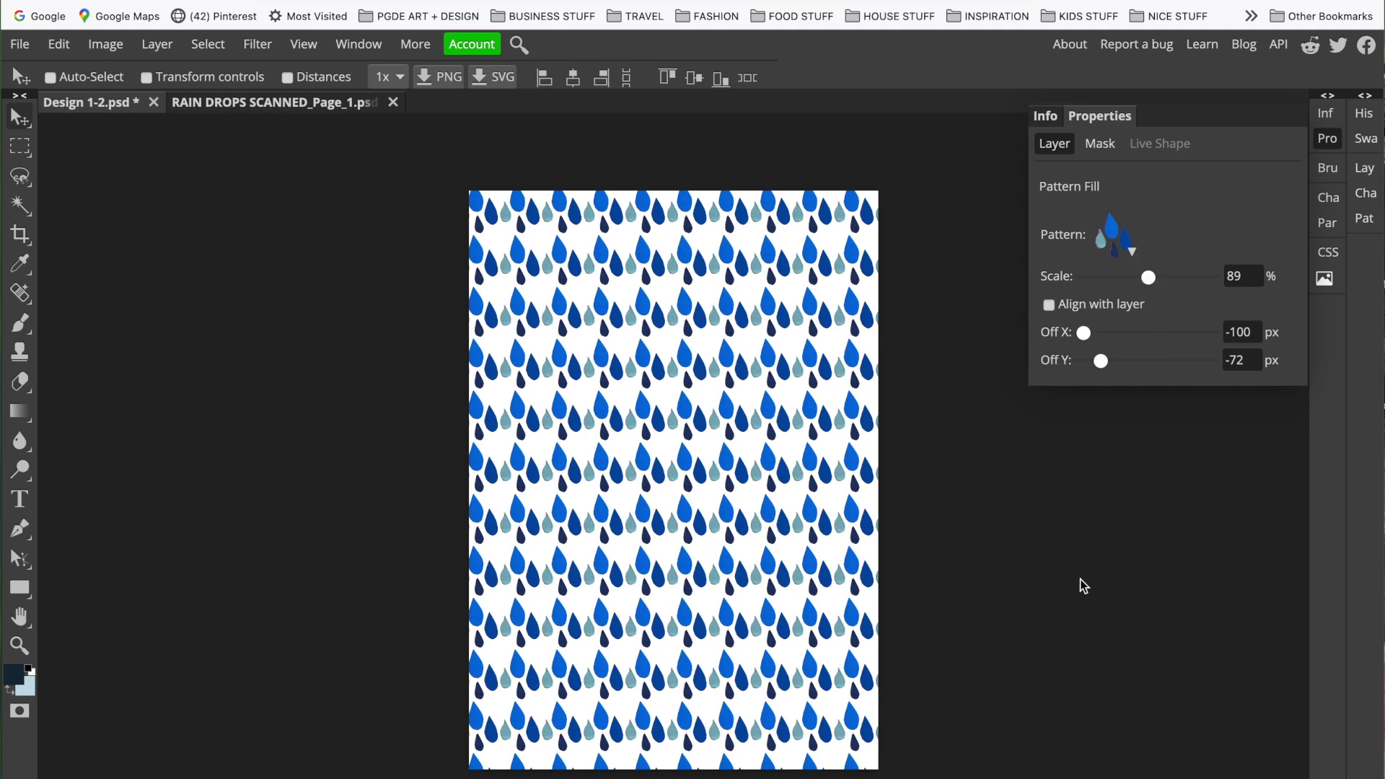
Preview Color Fill 1 behind the raindrop pattern, and lower Pattern Fill 1's opacity to 52%
click(1328, 138)
click(1373, 173)
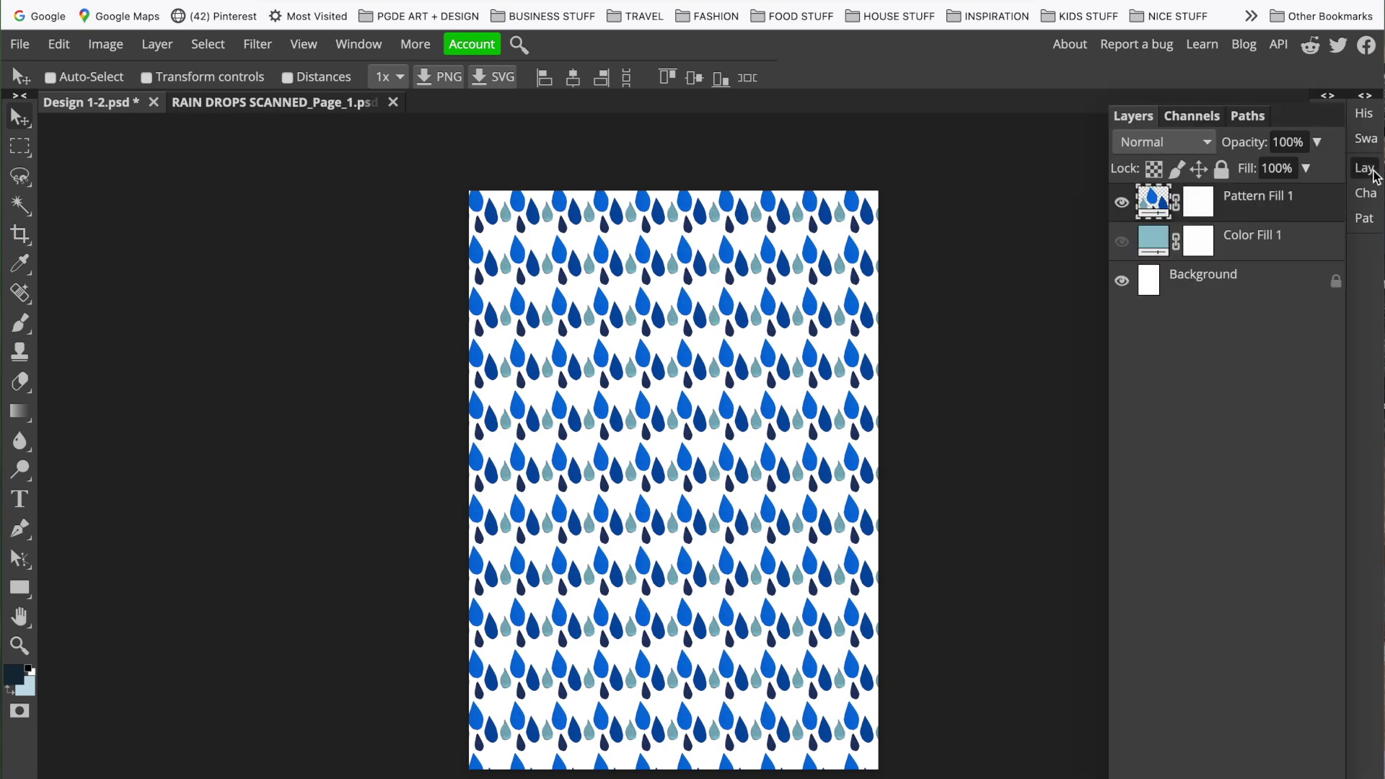
click(1121, 243)
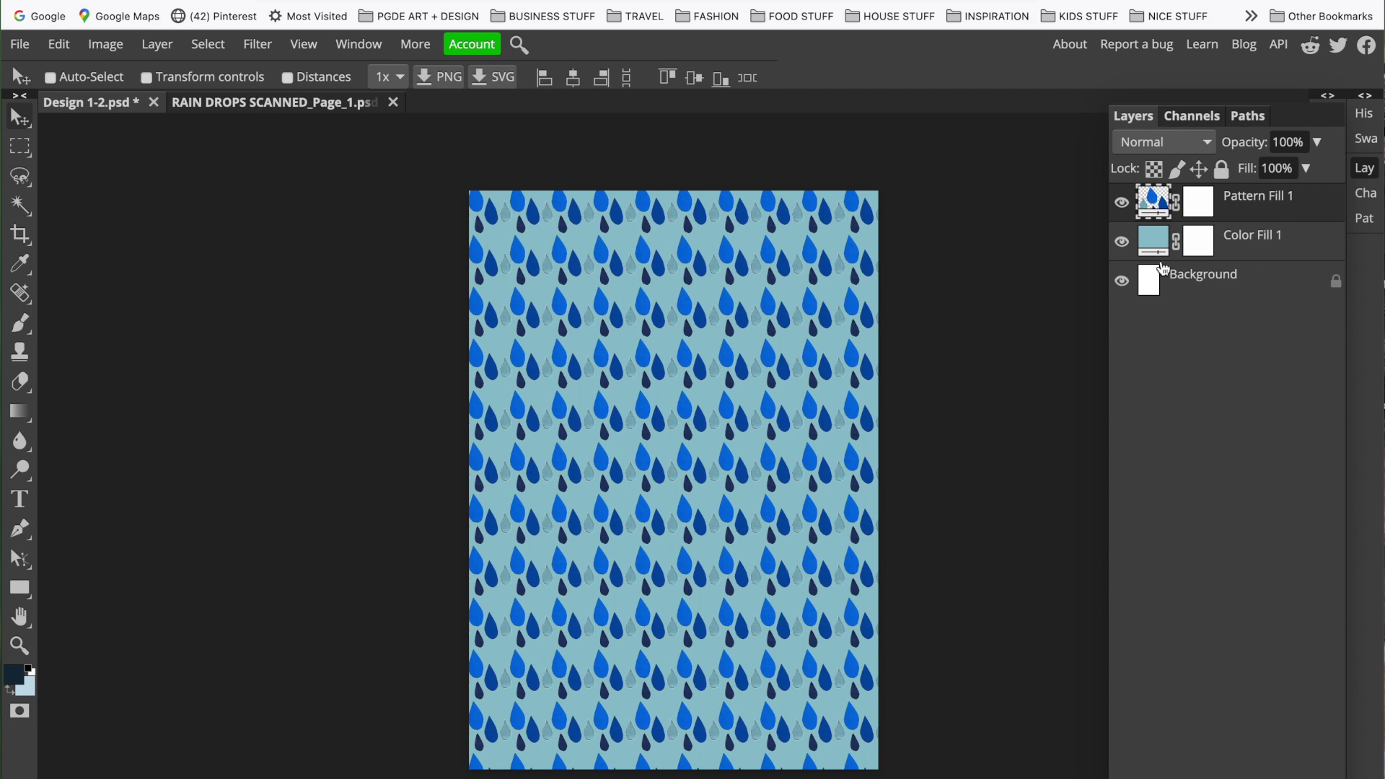
click(1121, 243)
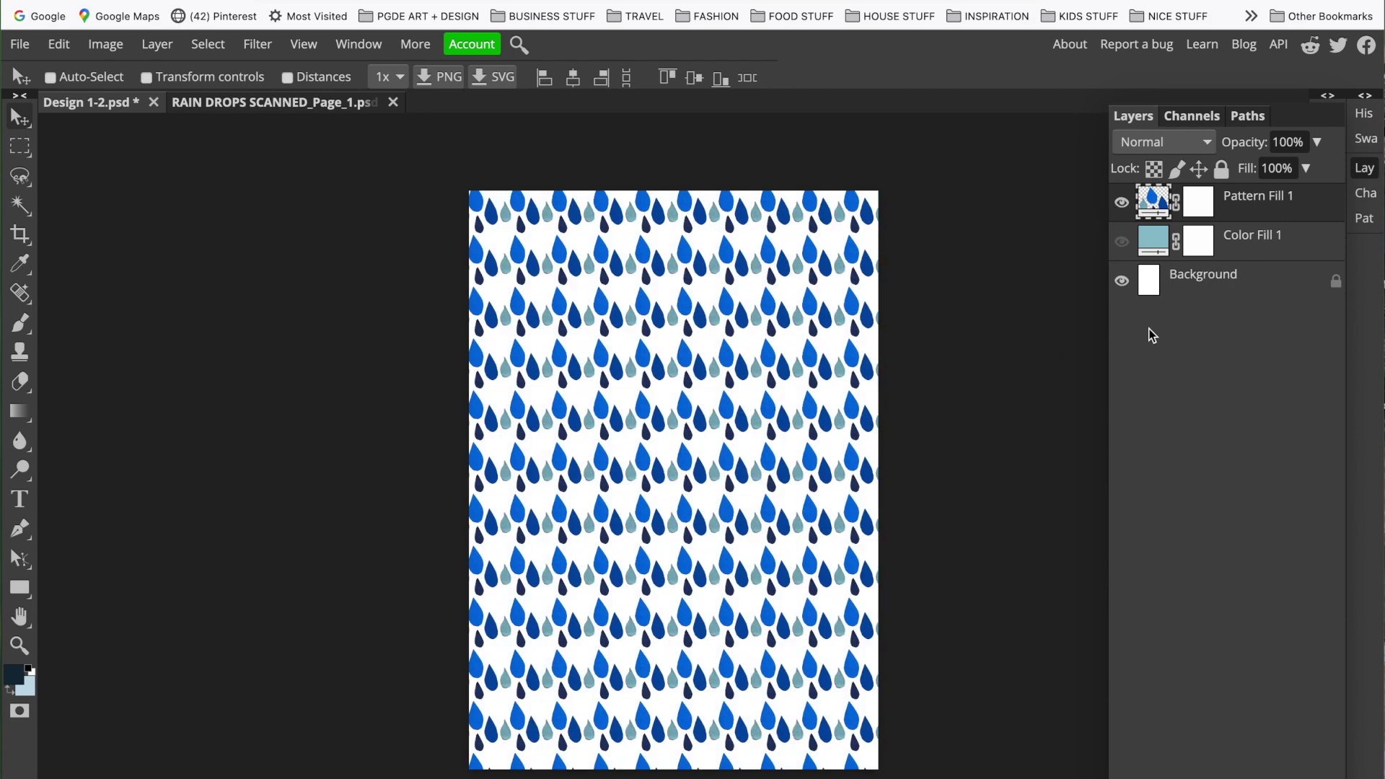
click(1307, 168)
drag(1317, 168, 1277, 173)
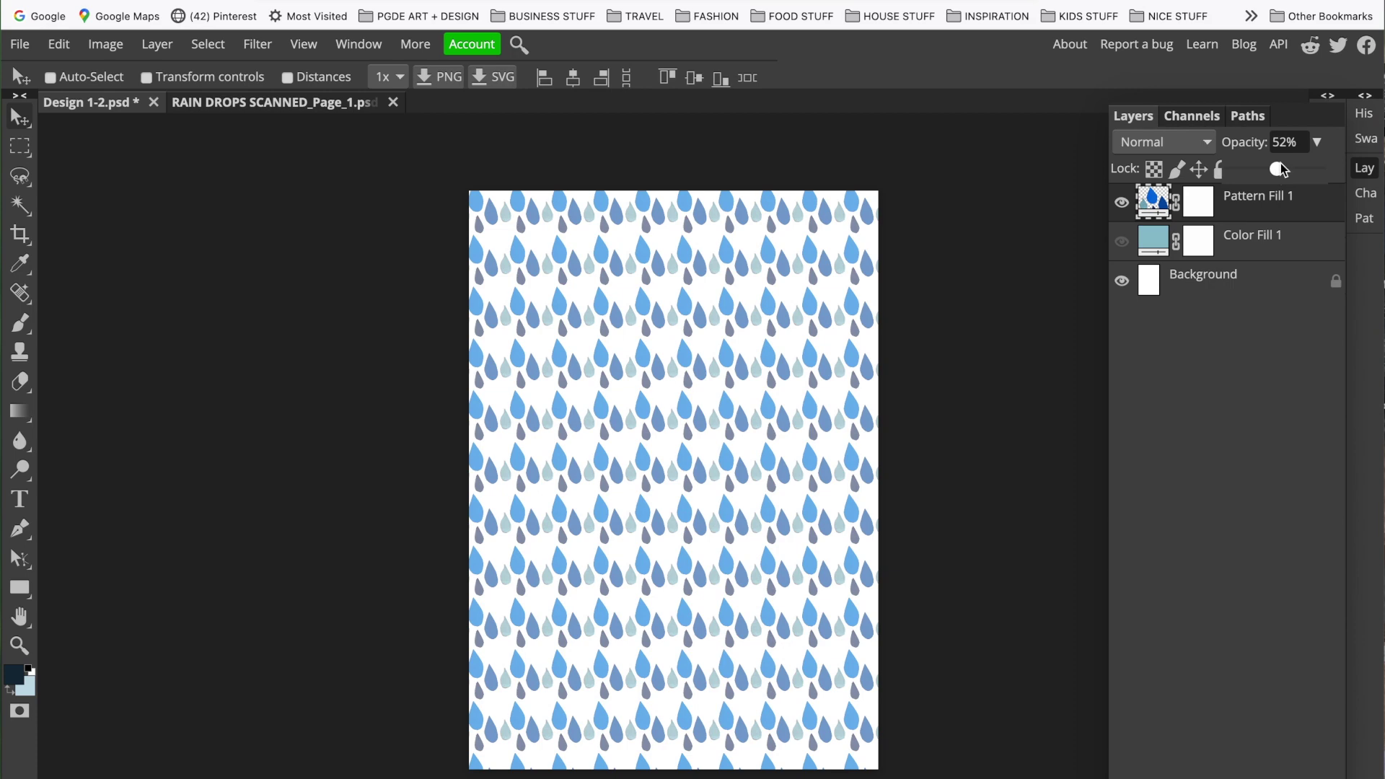
click(1370, 173)
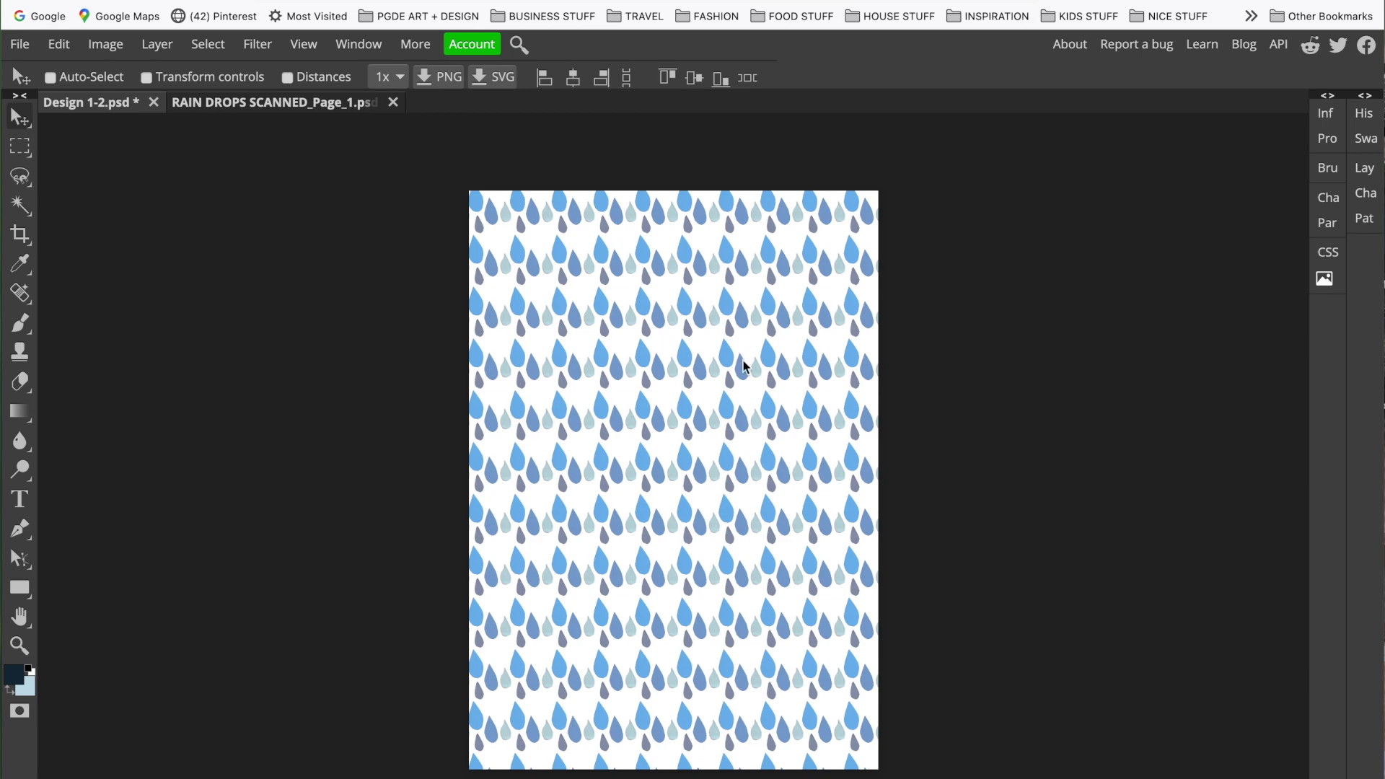
Change Pattern Fill 1 to the single dark blue raindrop pattern and set the layer's opacity to 100%
click(1364, 167)
double_click(1152, 207)
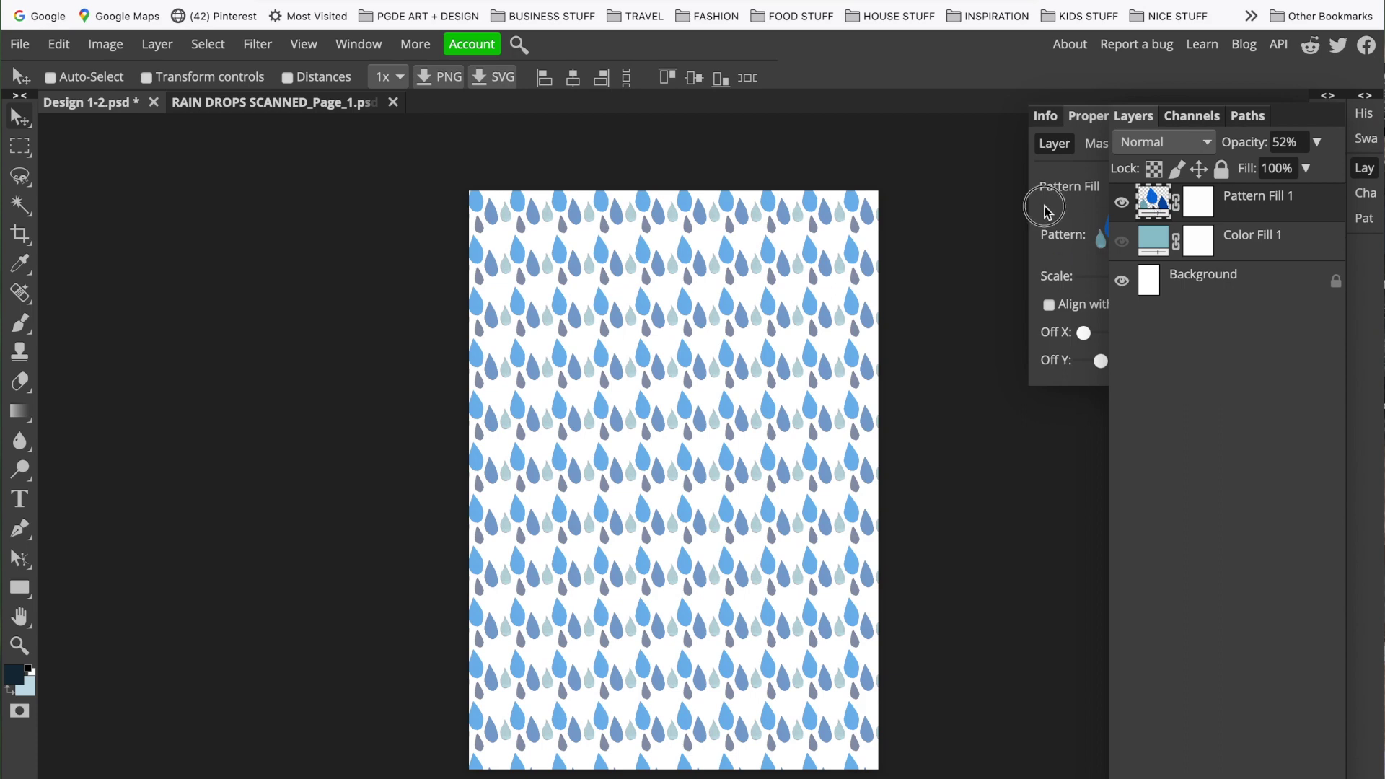
click(1366, 167)
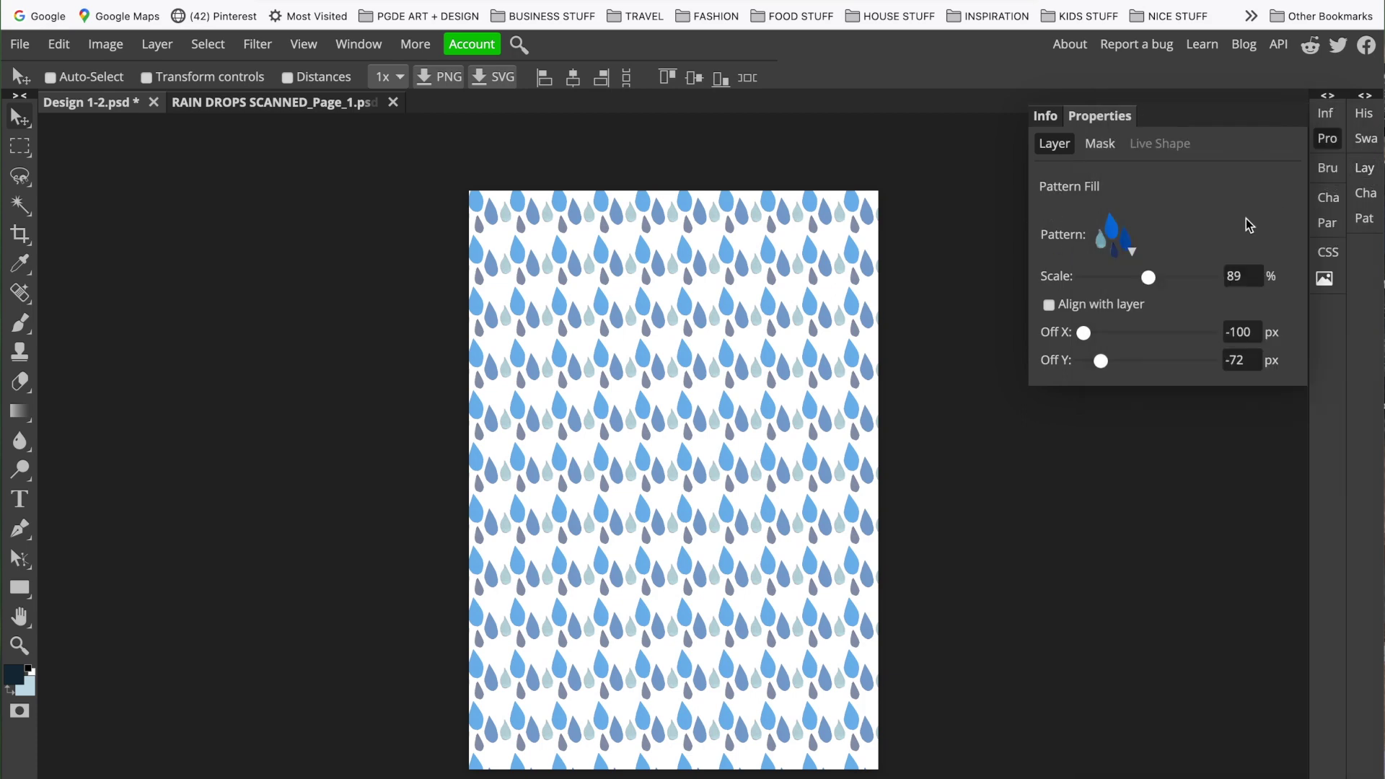
click(1132, 251)
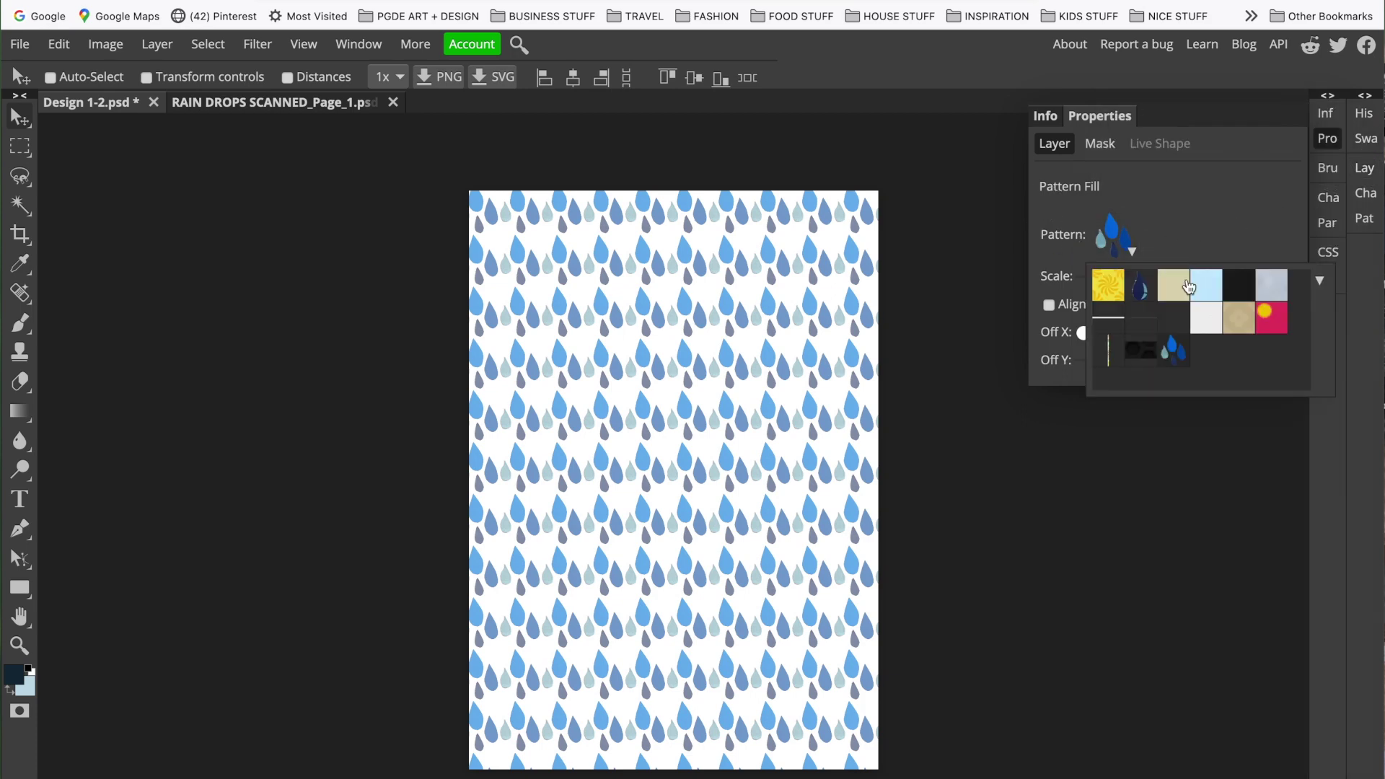
click(1142, 295)
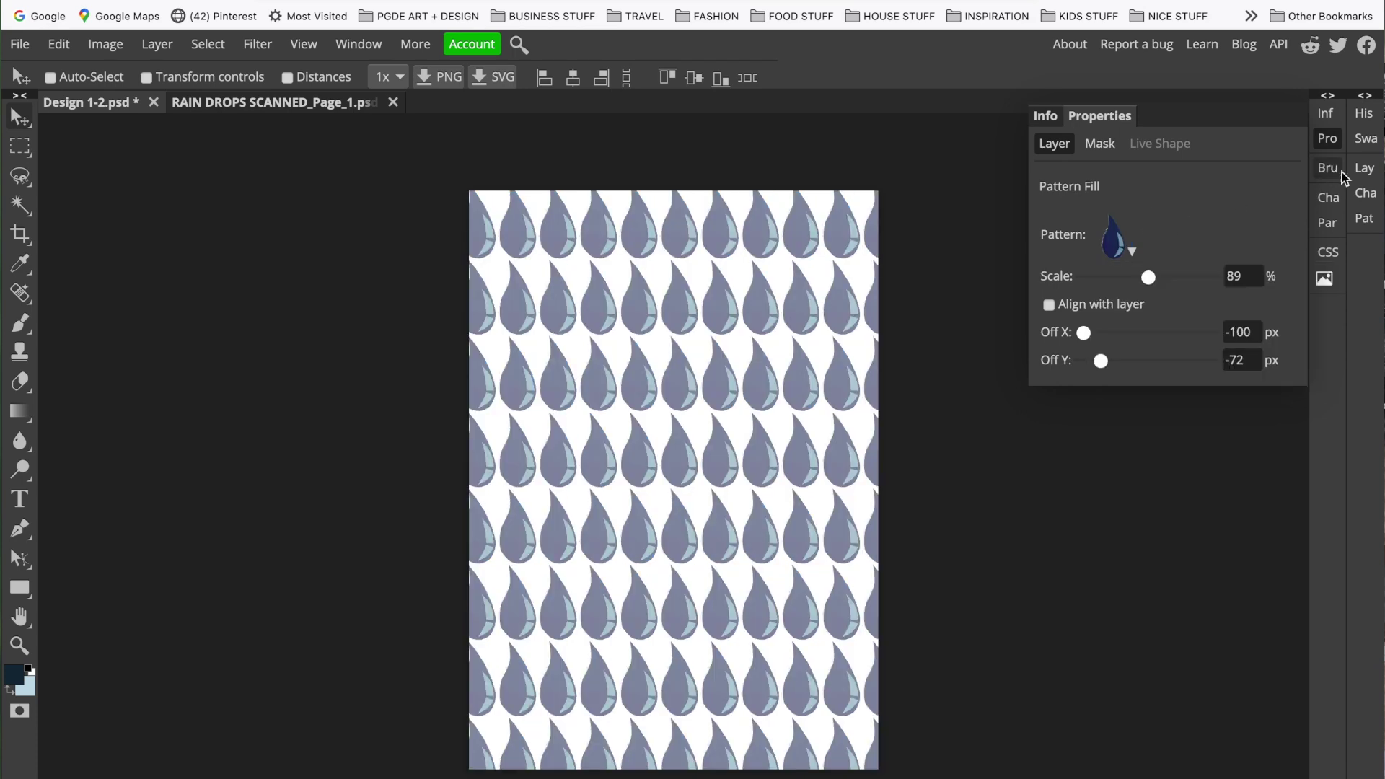
click(1370, 168)
click(1316, 144)
drag(1276, 170, 1319, 170)
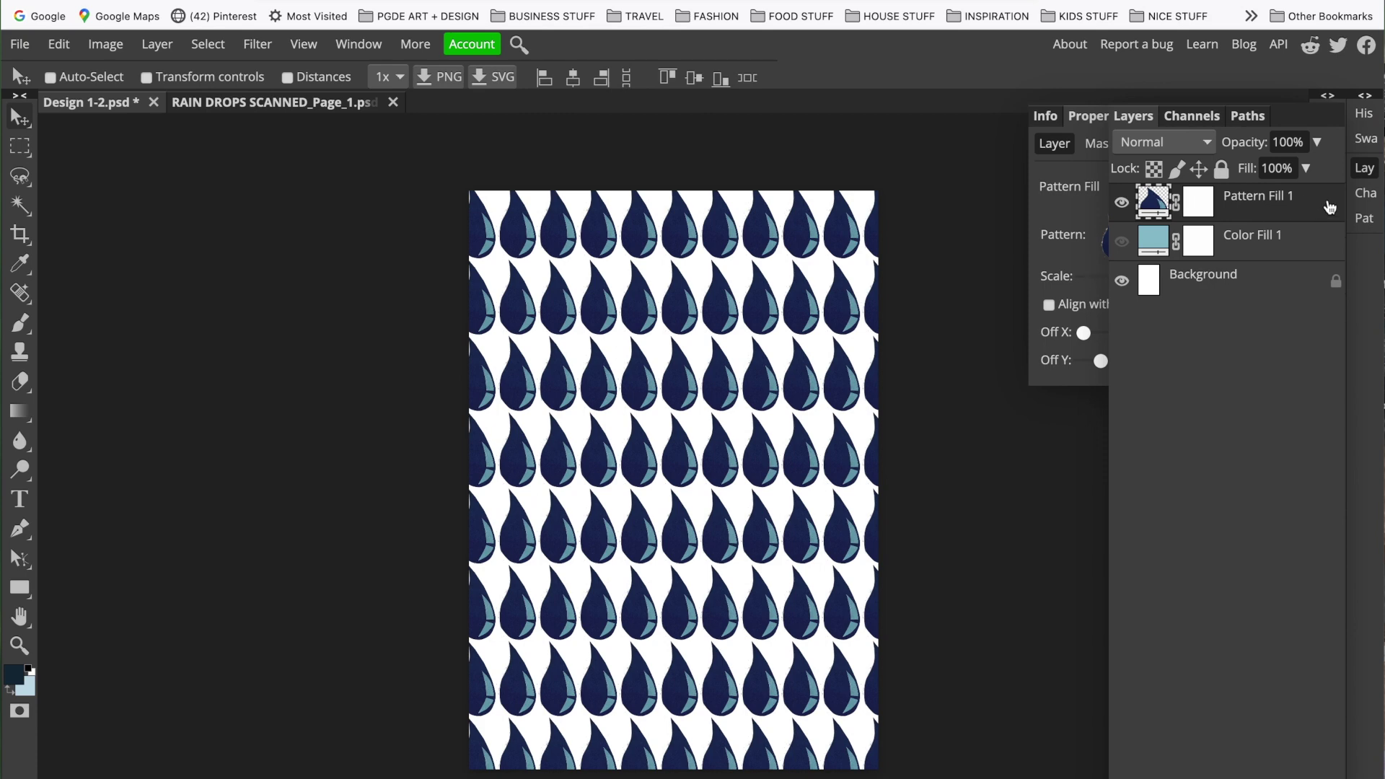
Reduce the scale of the dark blue raindrop pattern to roughly half and shift its horizontal offset
click(1364, 167)
drag(1156, 274, 1131, 278)
drag(1084, 333, 1113, 336)
Show the Color Fill 1 layer behind the raindrops and set Pattern Fill 1's opacity to 49%
click(1364, 167)
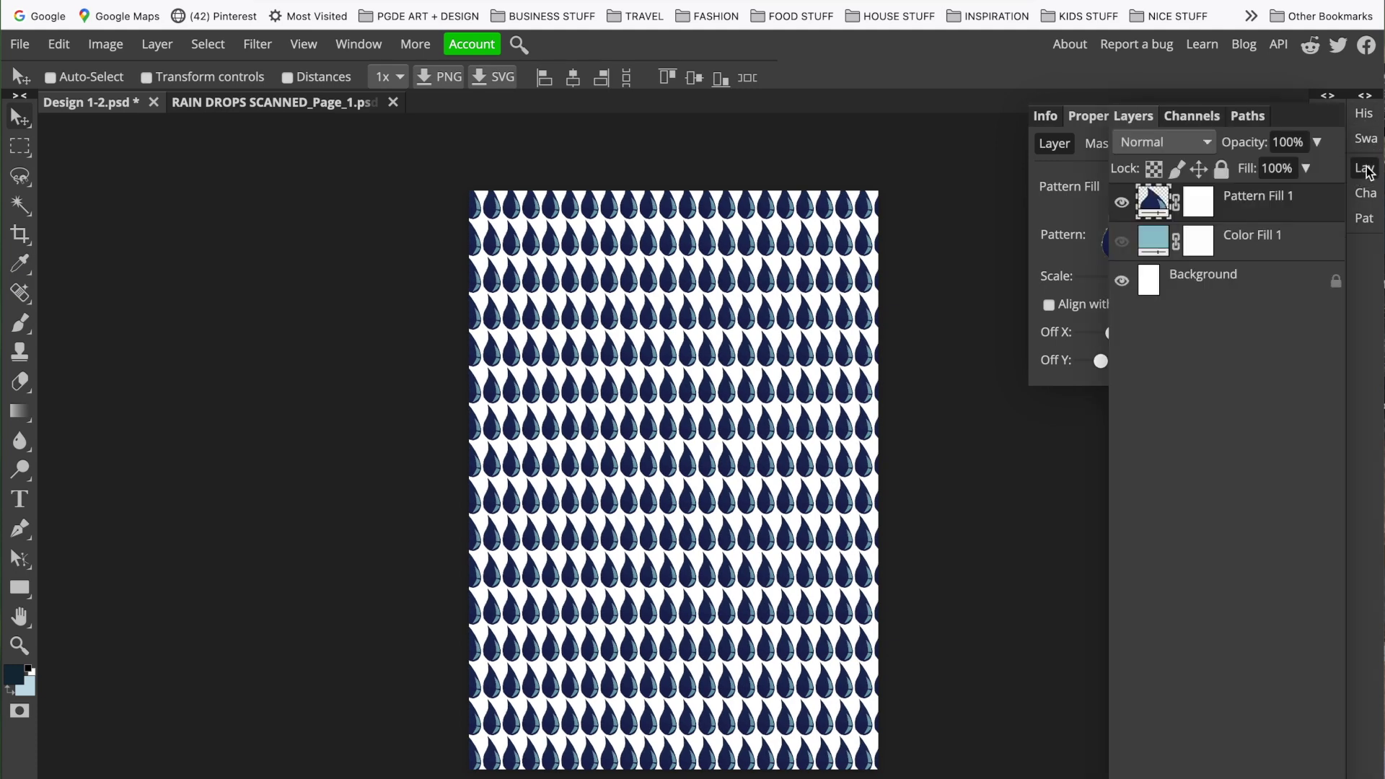
click(1276, 237)
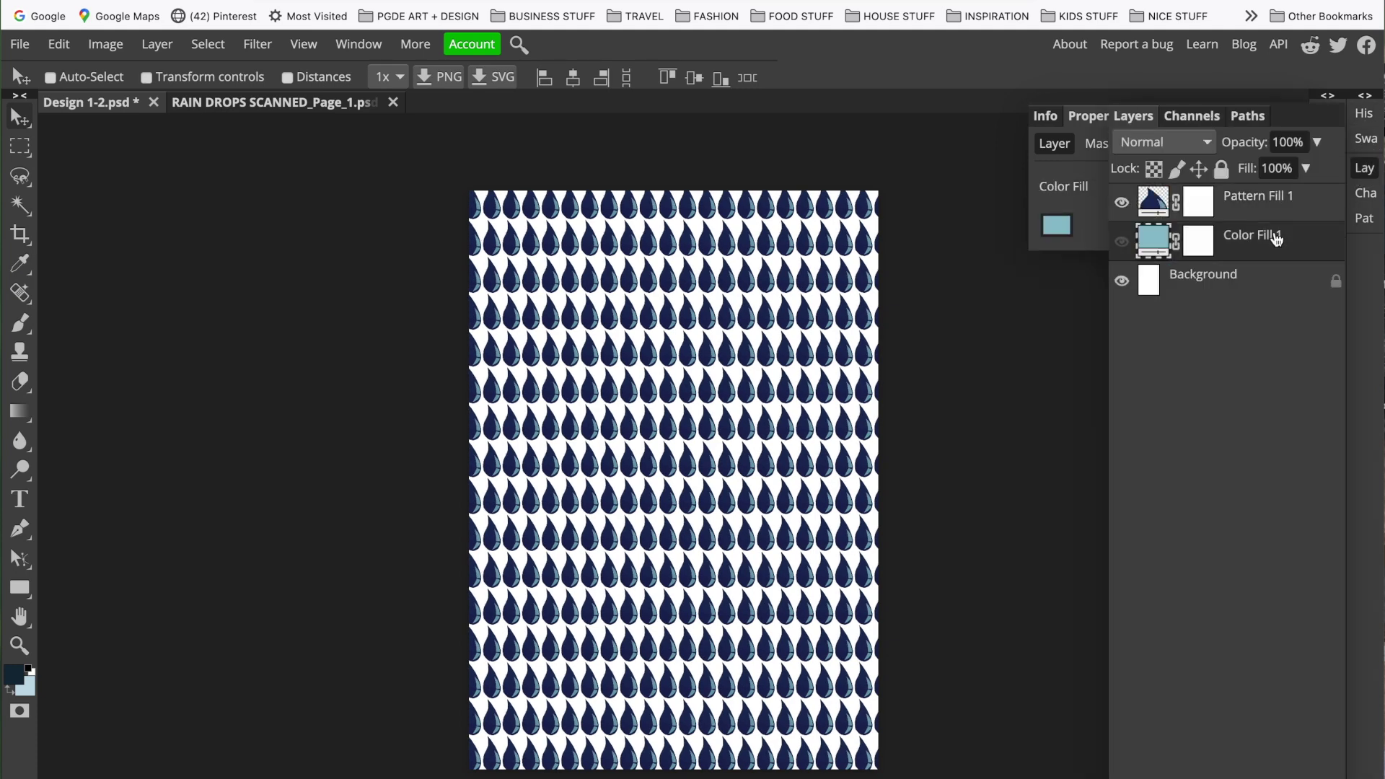
click(1123, 244)
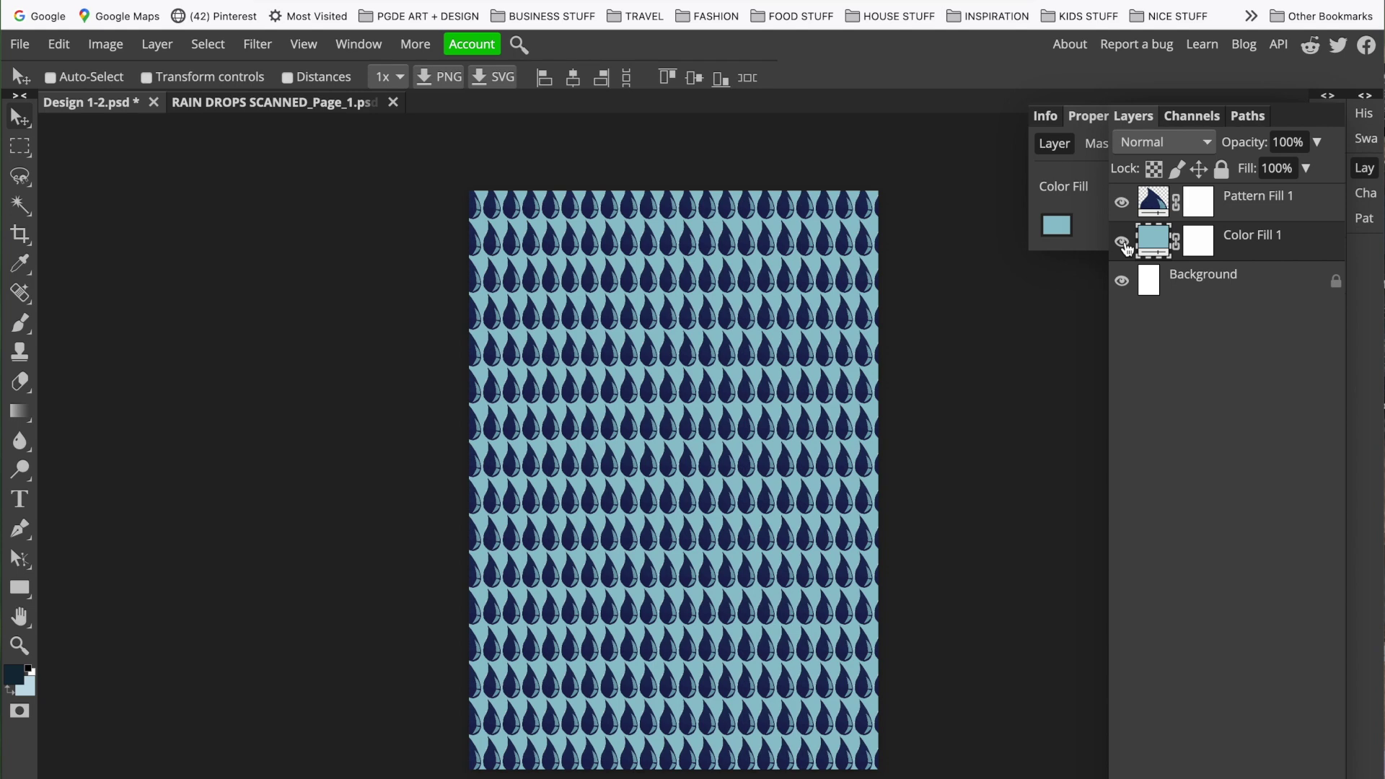
click(1299, 216)
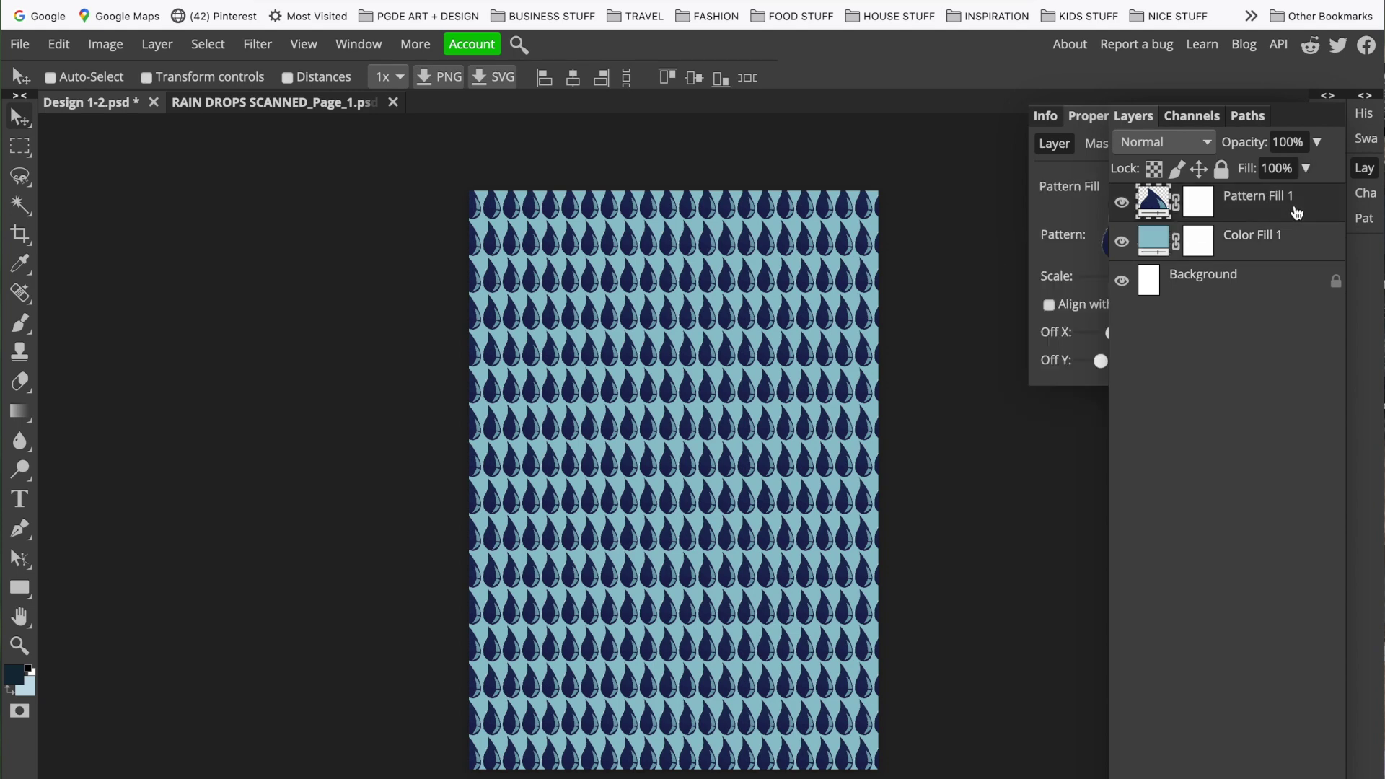
click(1317, 144)
drag(1316, 169, 1274, 175)
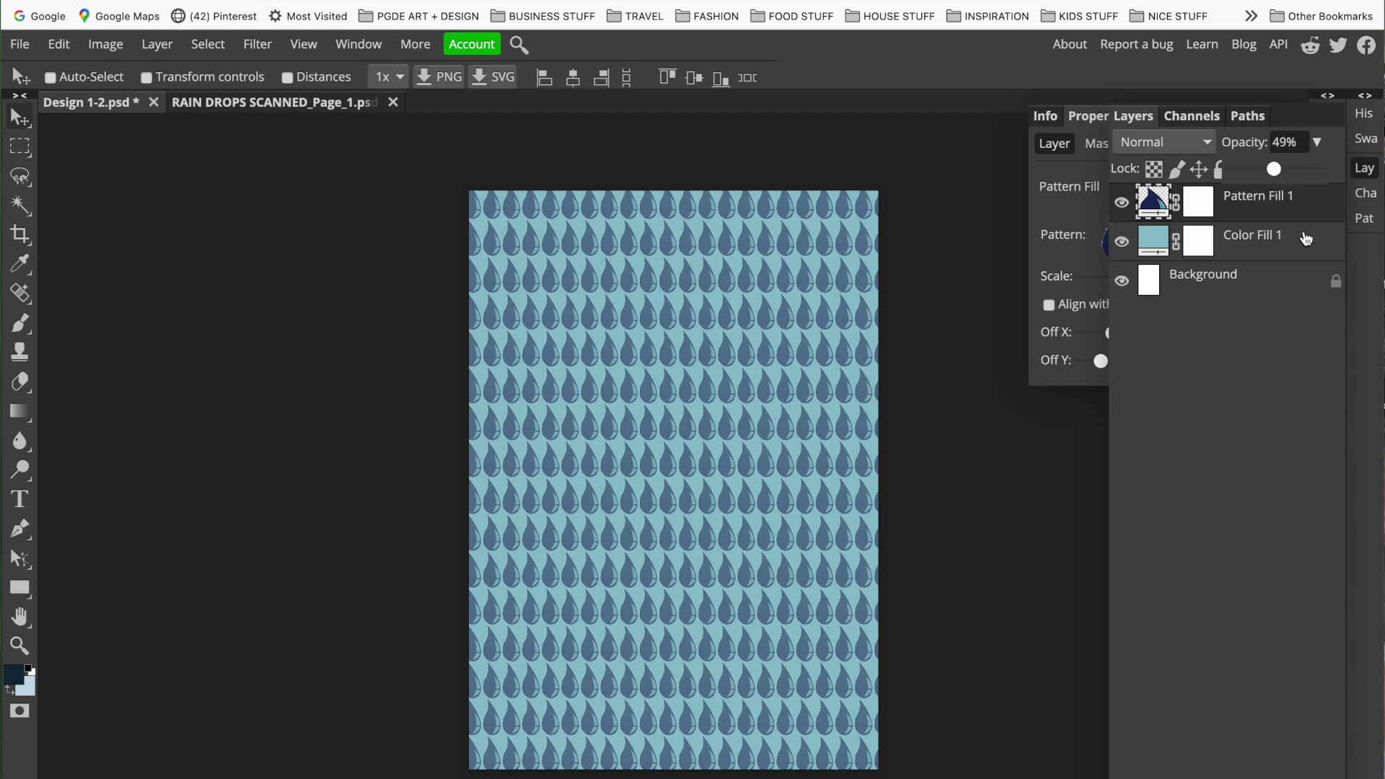
Merge the Color Fill 1 and Pattern Fill 1 layers into one, and toggle the merged layer's visibility to check it
click(1282, 292)
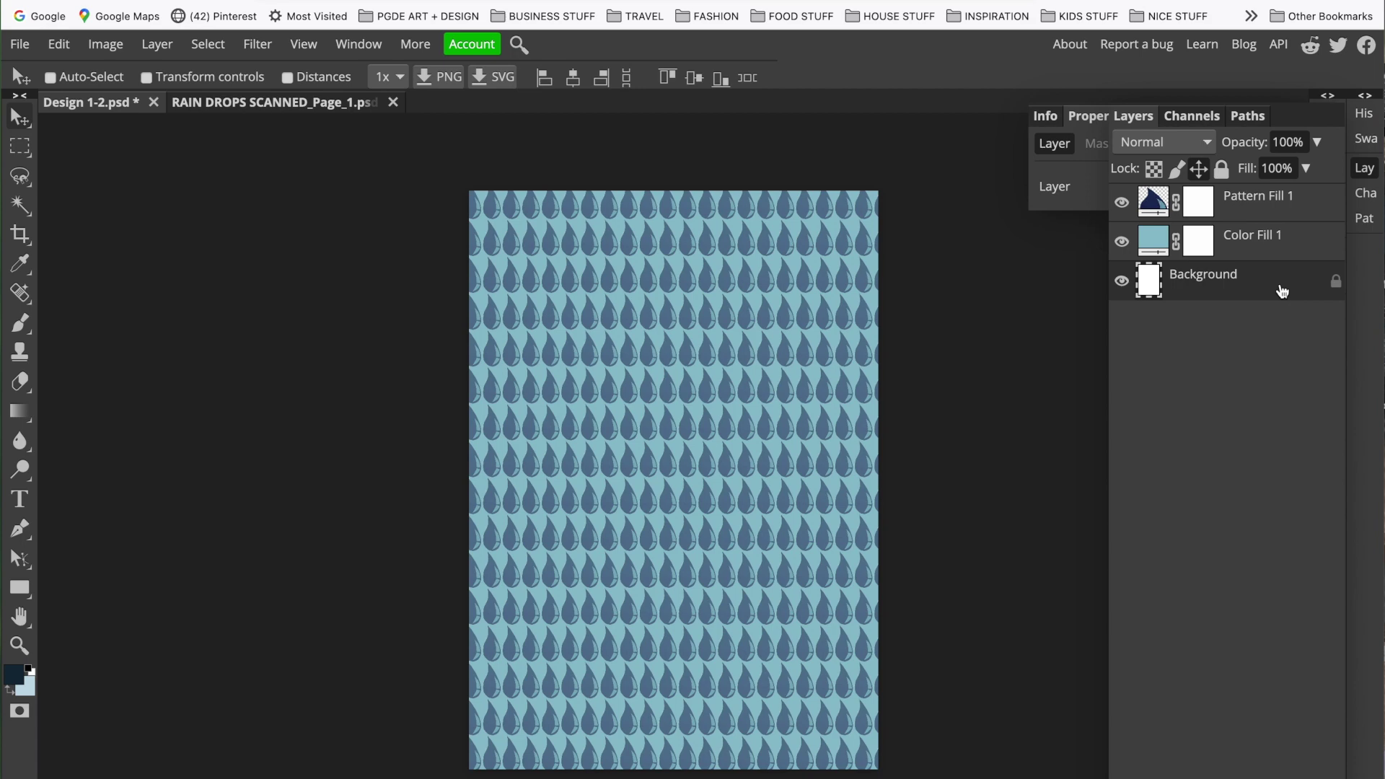
click(1290, 246)
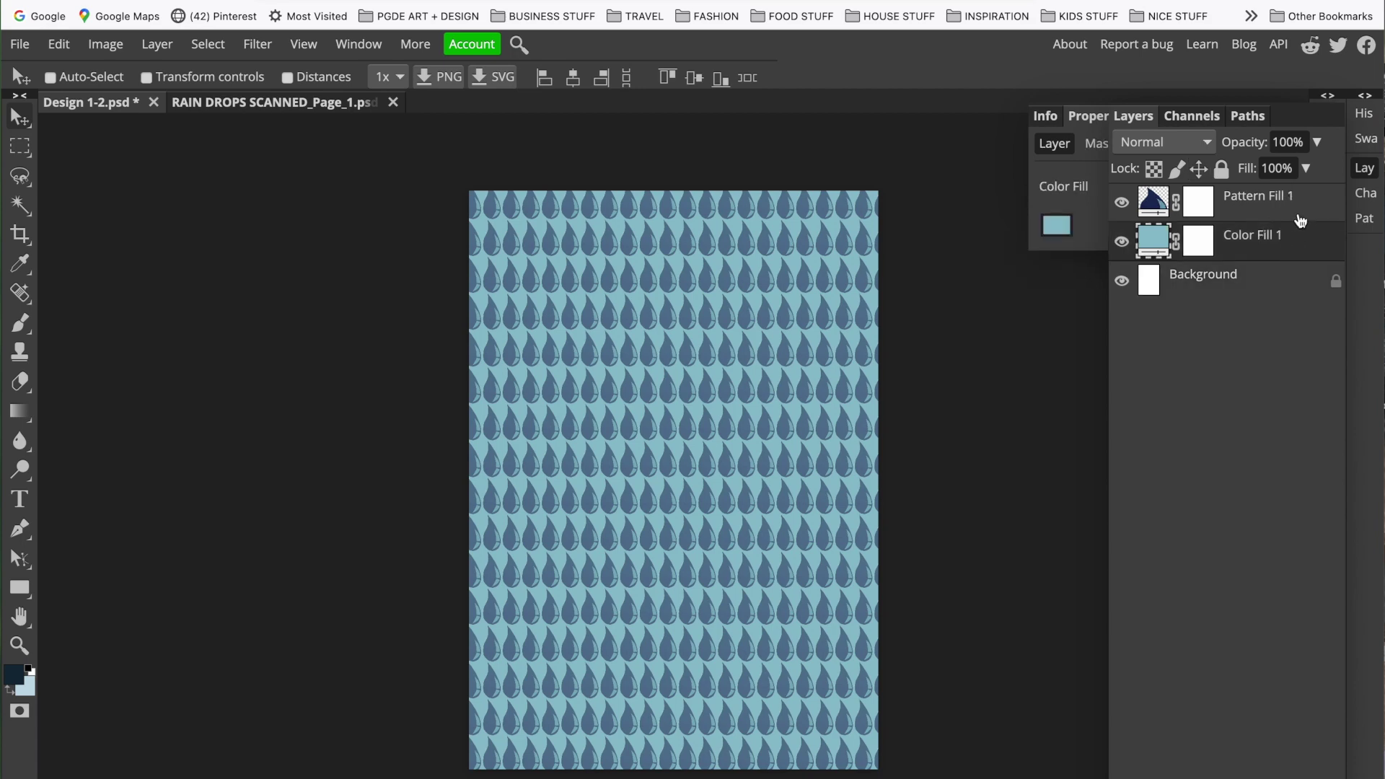
key(ctrl)
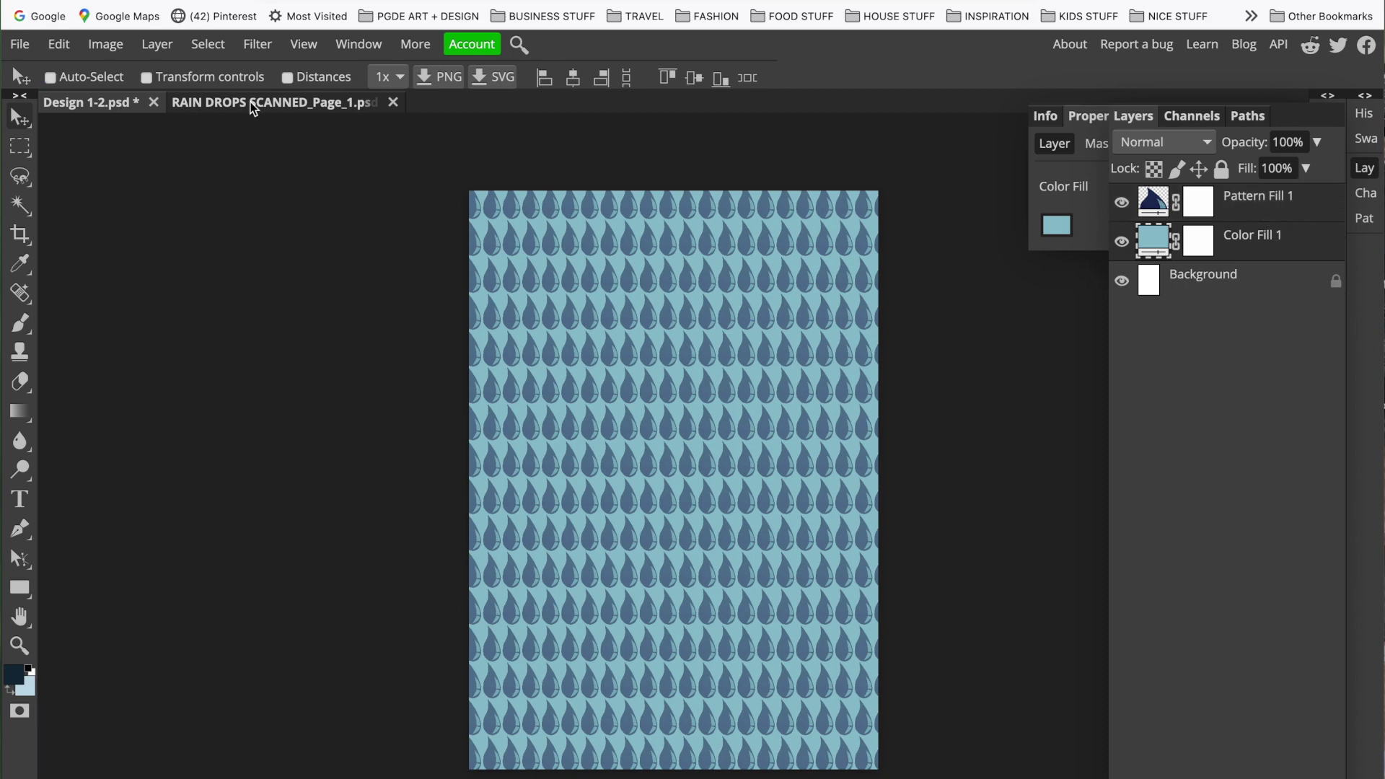
click(105, 44)
mouse_move(156, 44)
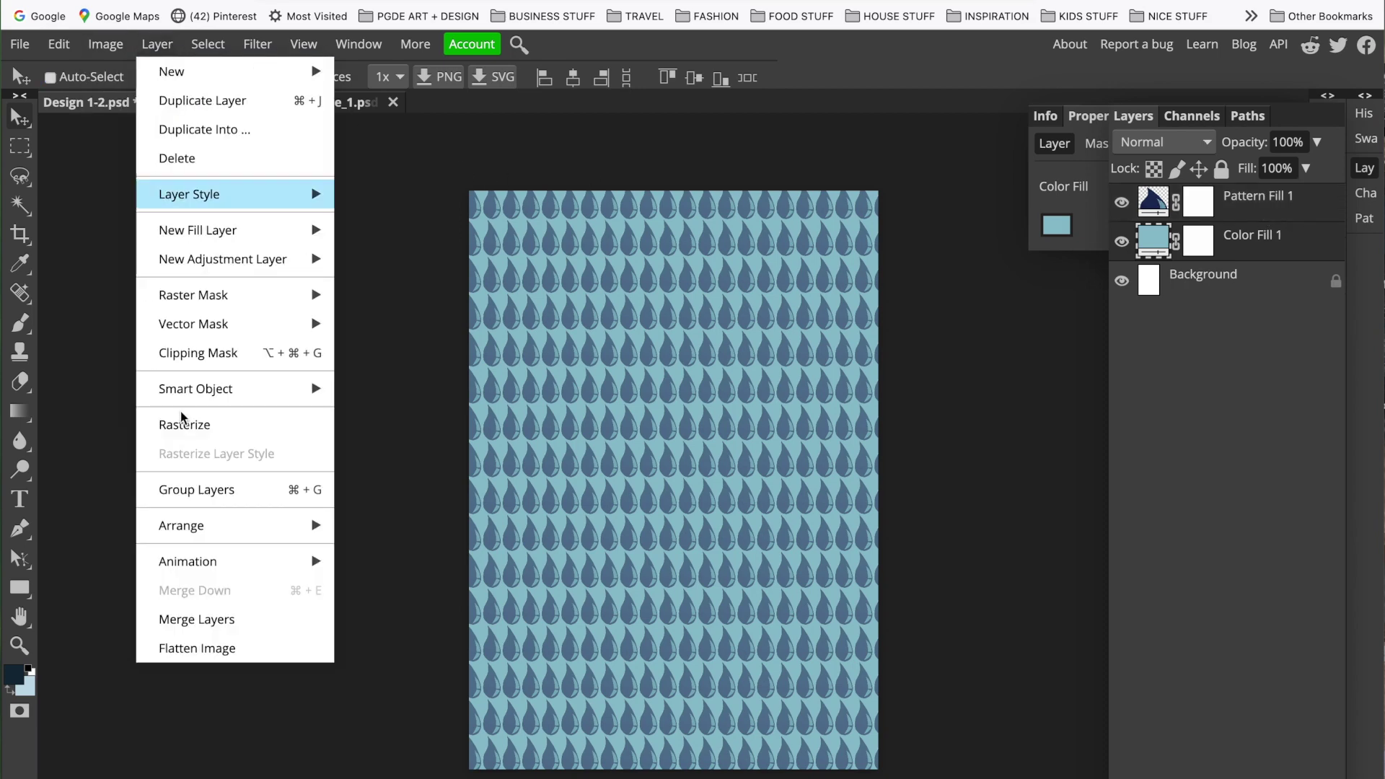
click(199, 618)
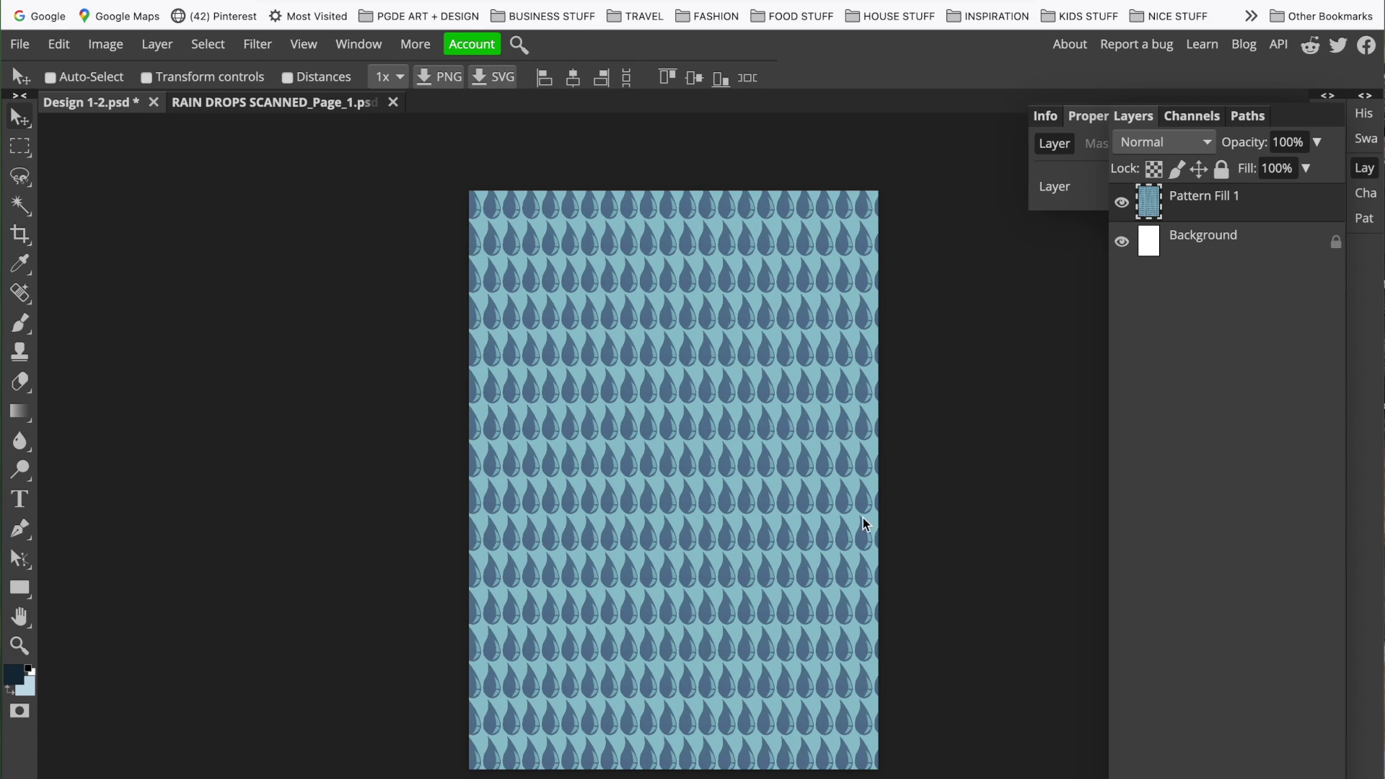
click(1121, 206)
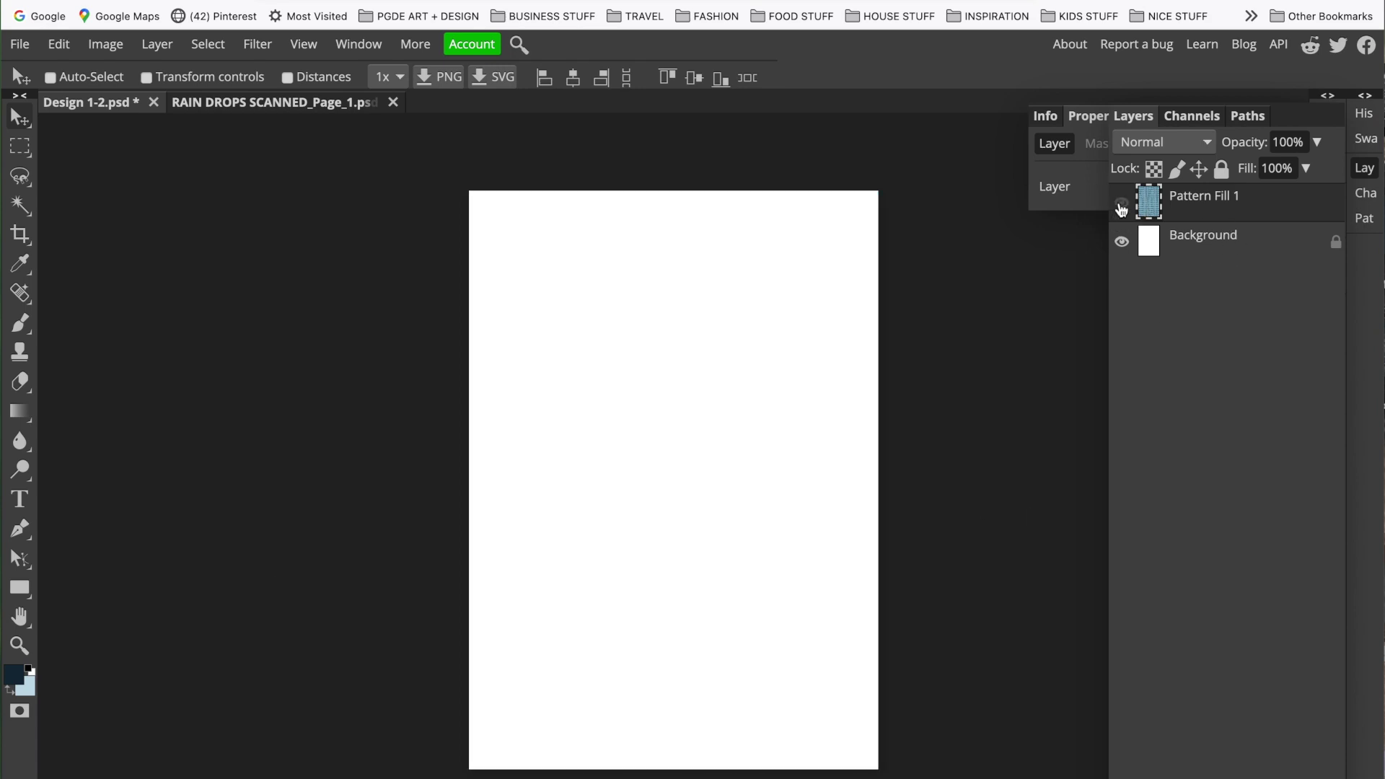
click(1121, 205)
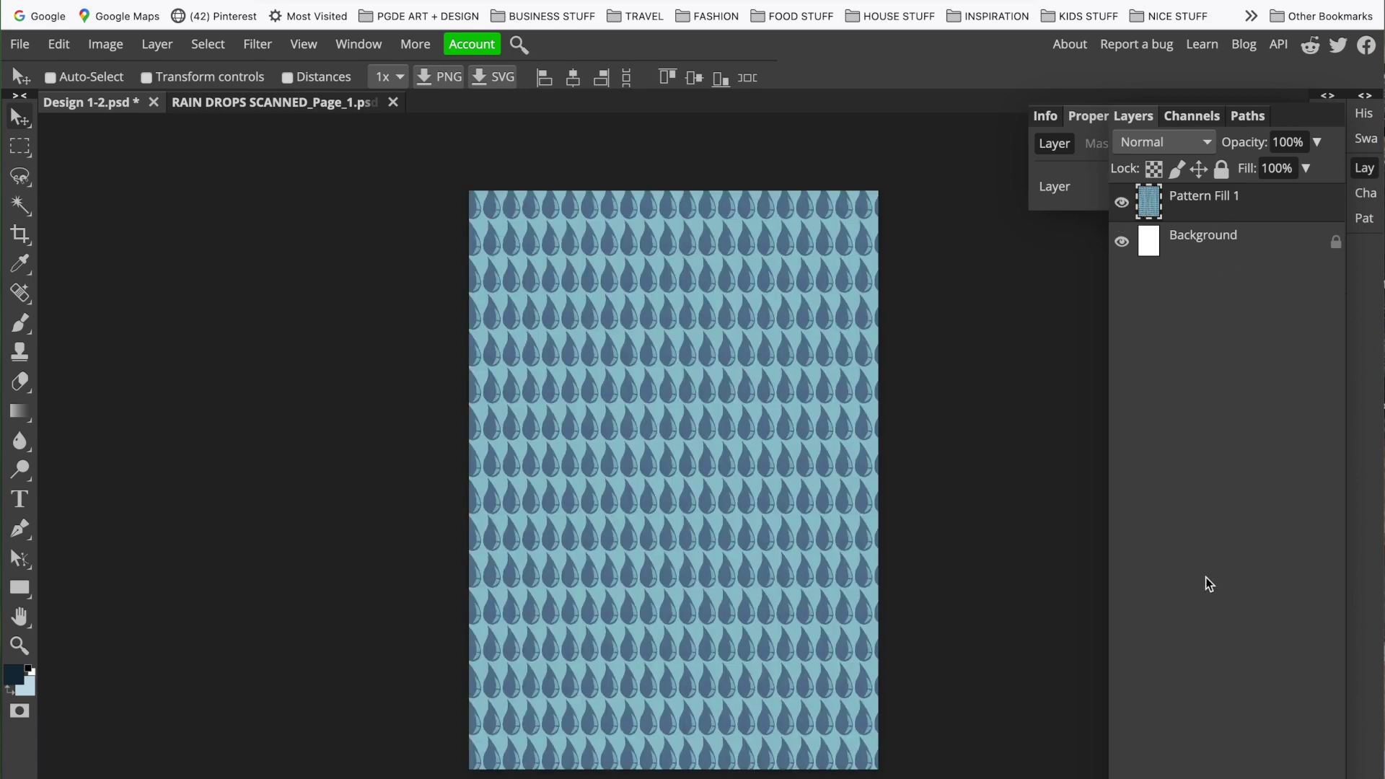